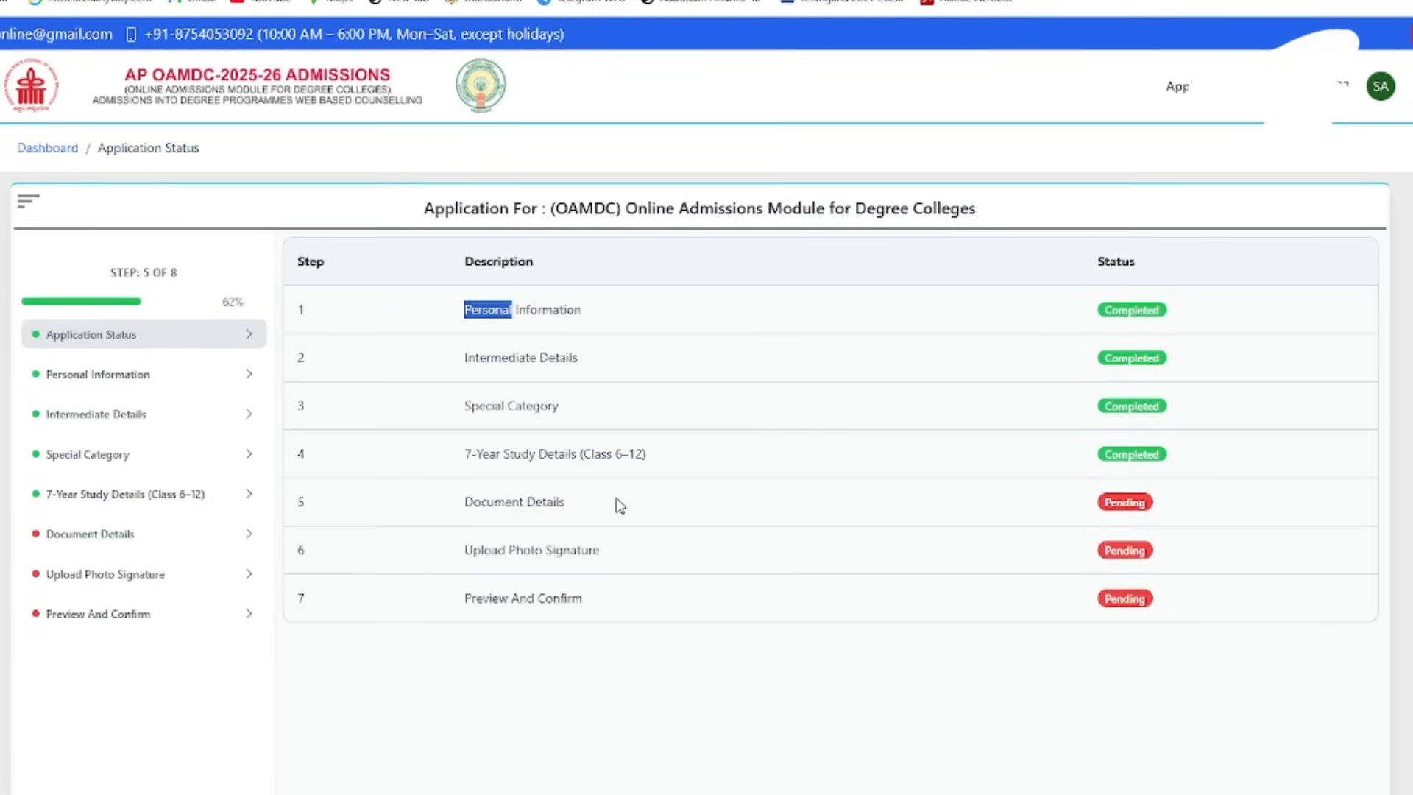
Step: Switch to the AP OAMDC 2025 degree admissions poster and read it through
{"action": "left_click", "coordinate": [1097, 0]}
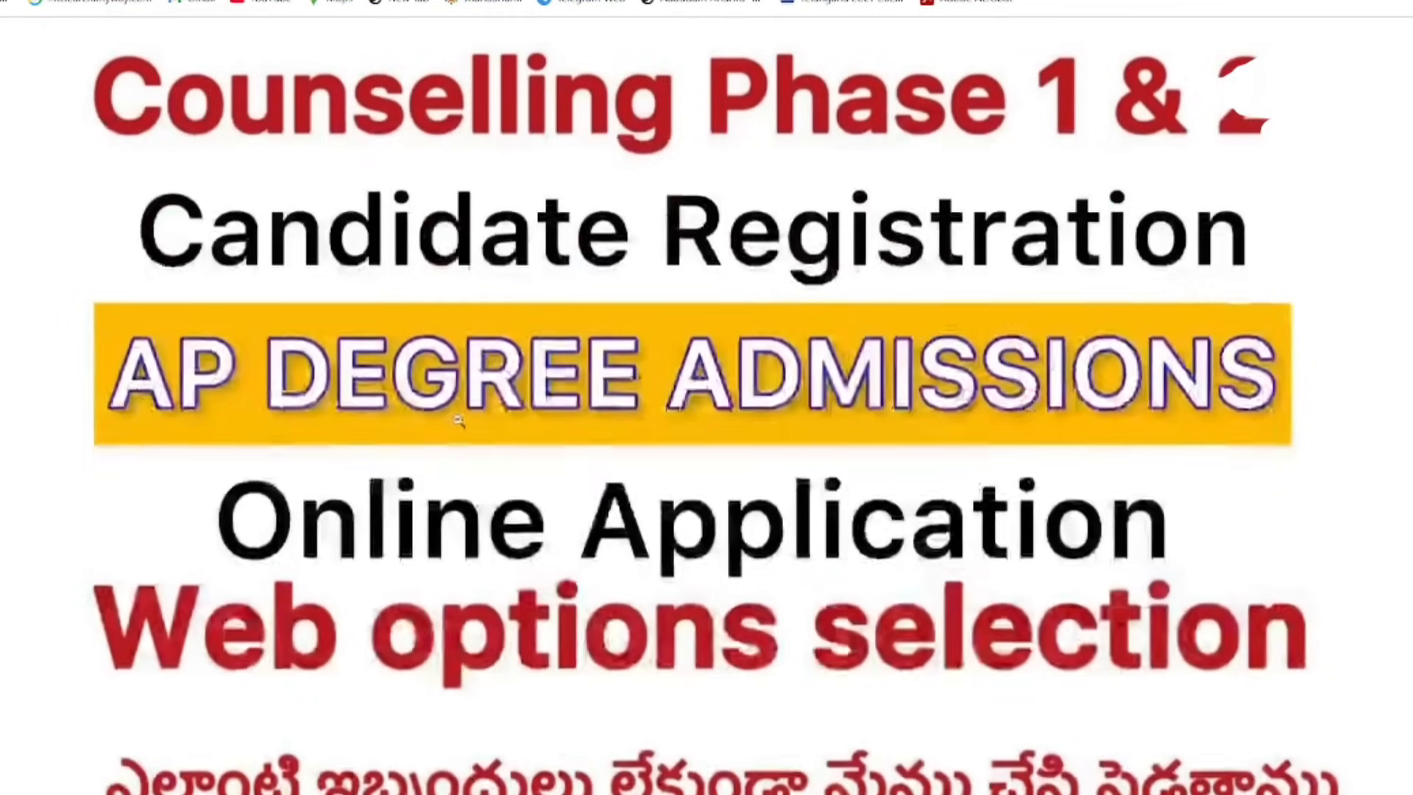
{"action": "scroll", "coordinate": [469, 437], "scroll_direction": "down", "scroll_amount": 3}
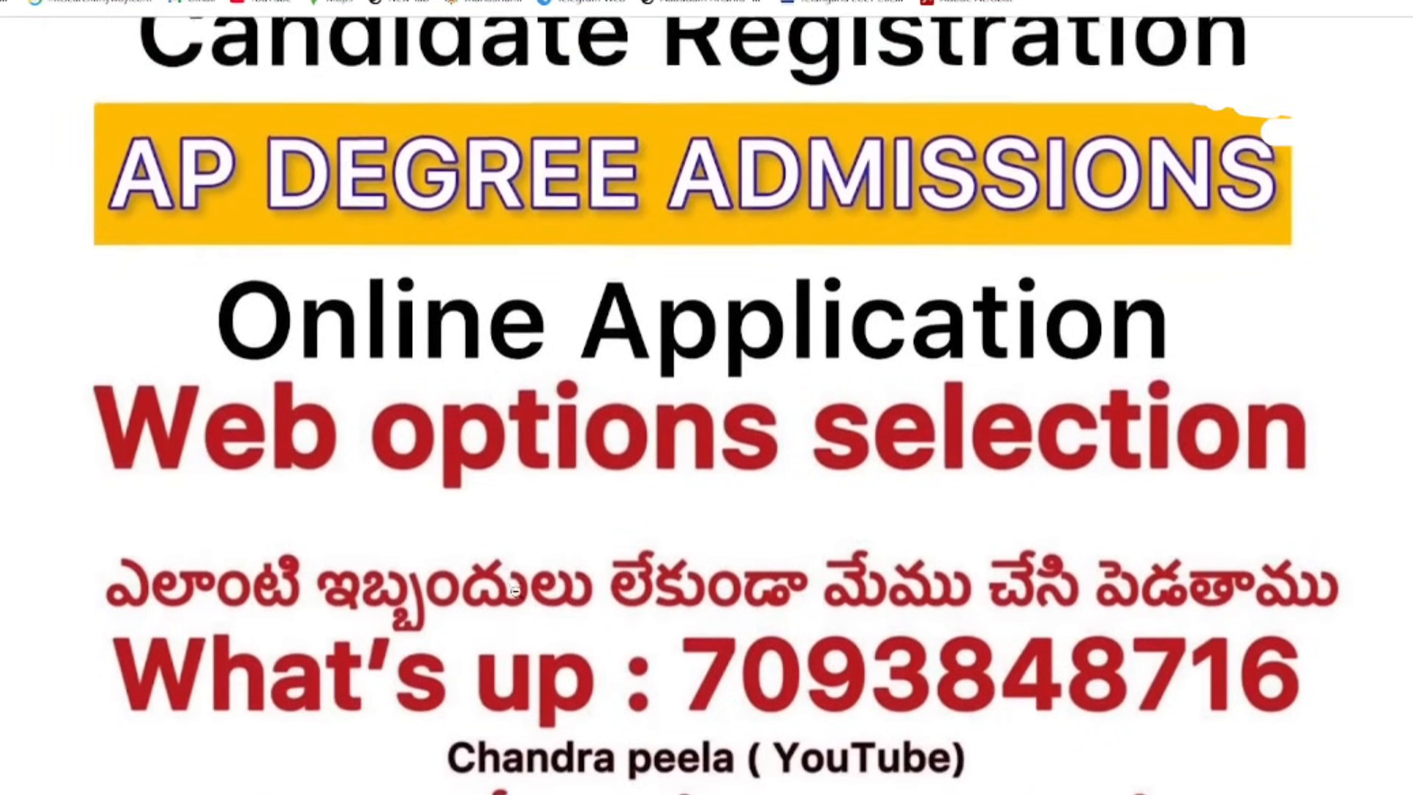
{"action": "scroll", "coordinate": [521, 604], "scroll_direction": "down", "scroll_amount": 3}
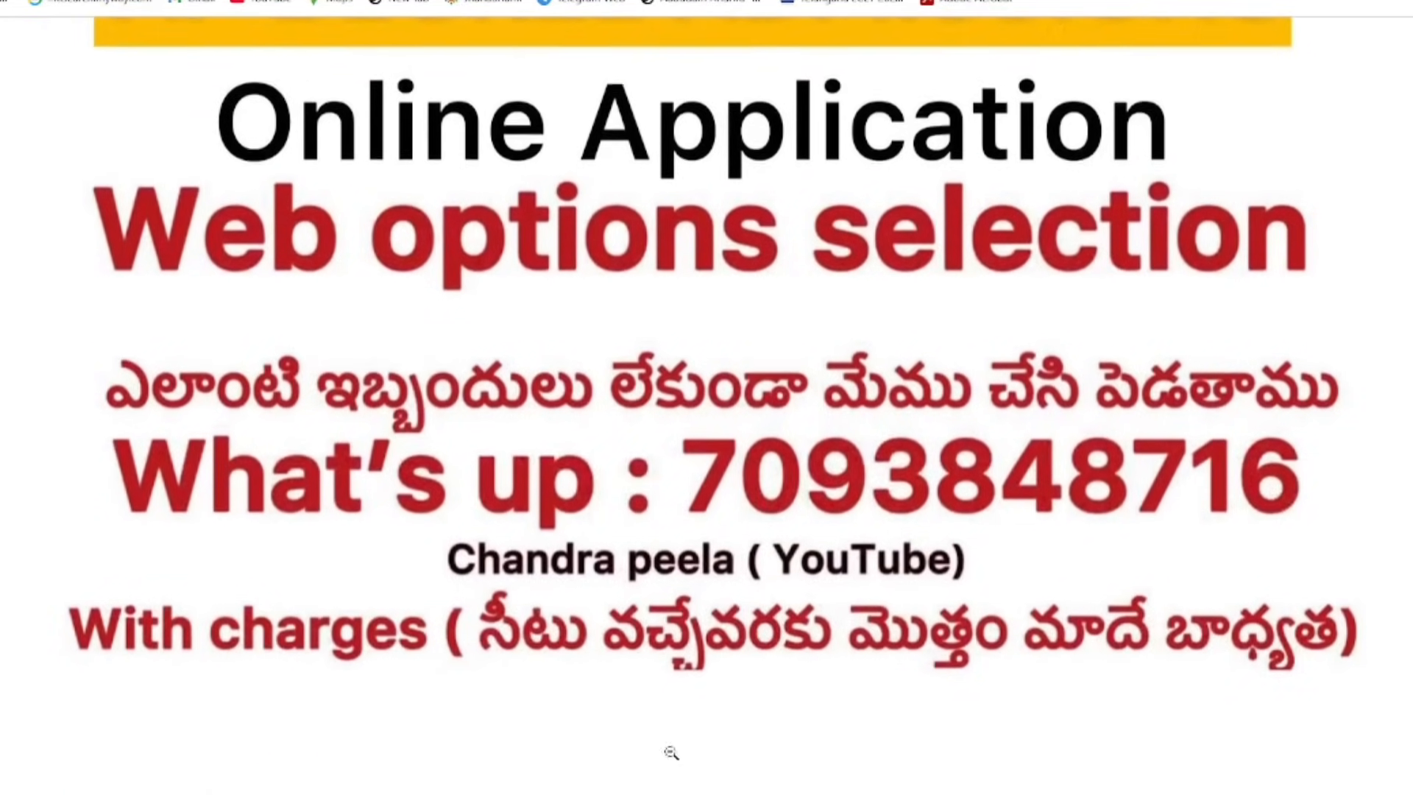
{"action": "scroll", "coordinate": [736, 707], "scroll_direction": "up", "scroll_amount": 1}
{"action": "scroll", "coordinate": [756, 692], "scroll_direction": "up", "scroll_amount": 2}
{"action": "scroll", "coordinate": [773, 684], "scroll_direction": "down", "scroll_amount": 1}
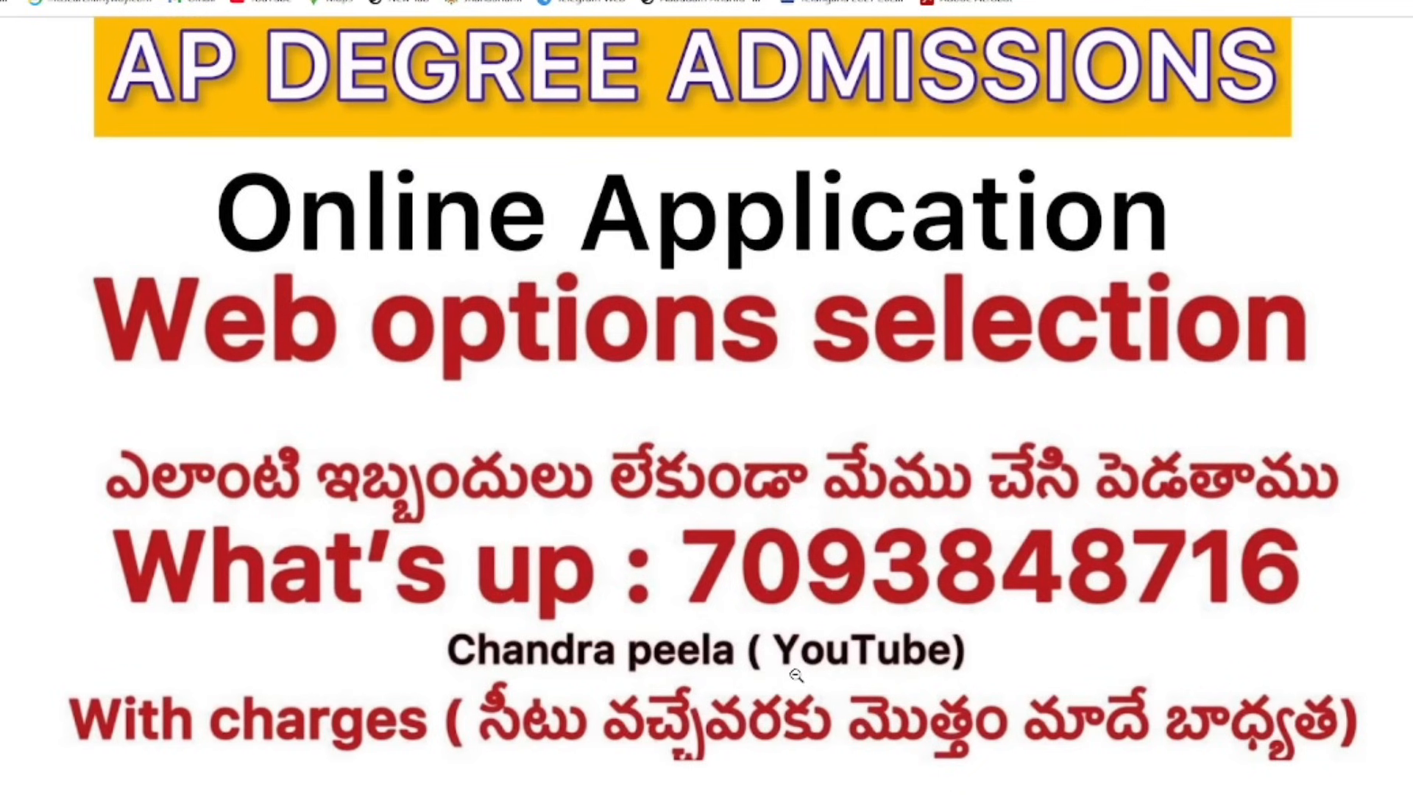
{"action": "scroll", "coordinate": [796, 674], "scroll_direction": "up", "scroll_amount": 5}
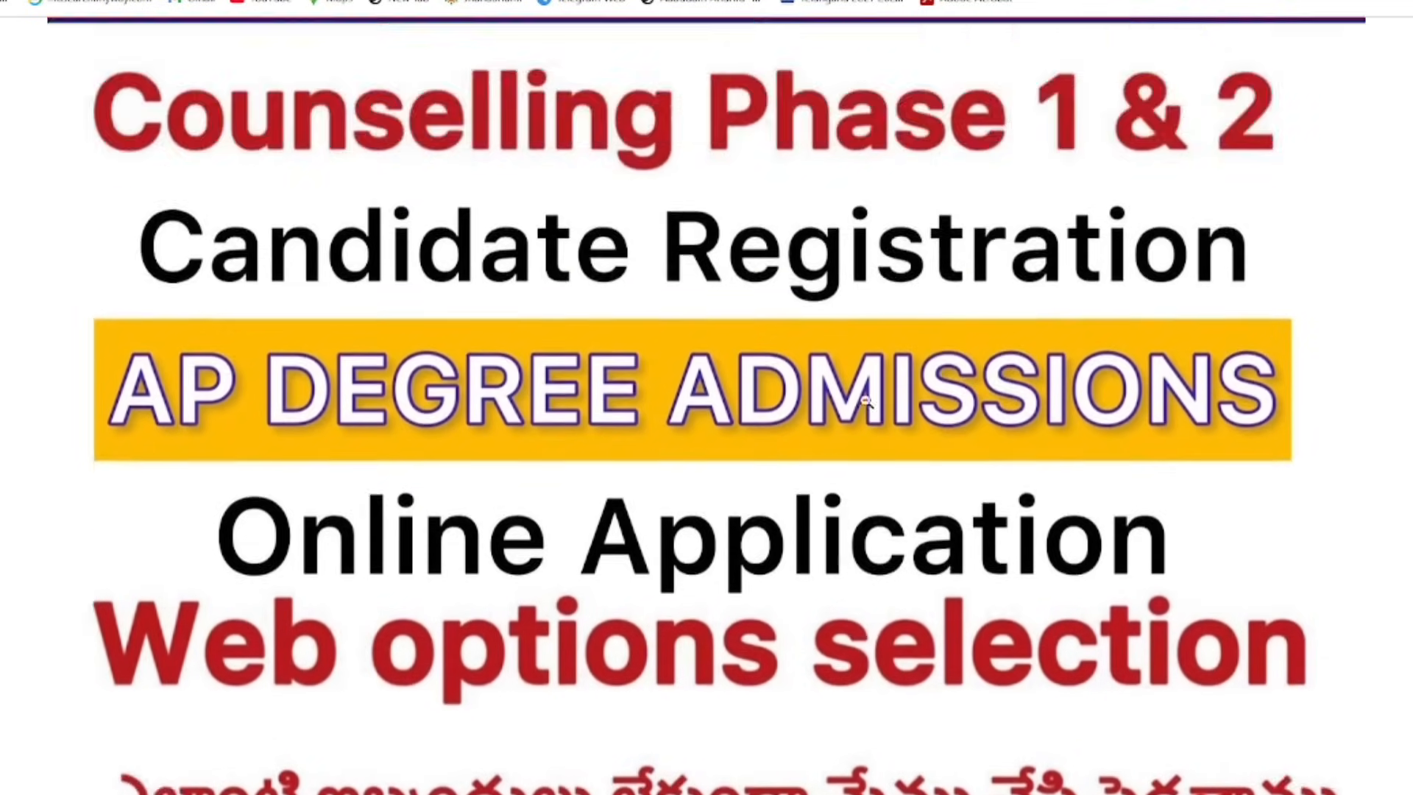
{"action": "scroll", "coordinate": [924, 333], "scroll_direction": "up", "scroll_amount": 5}
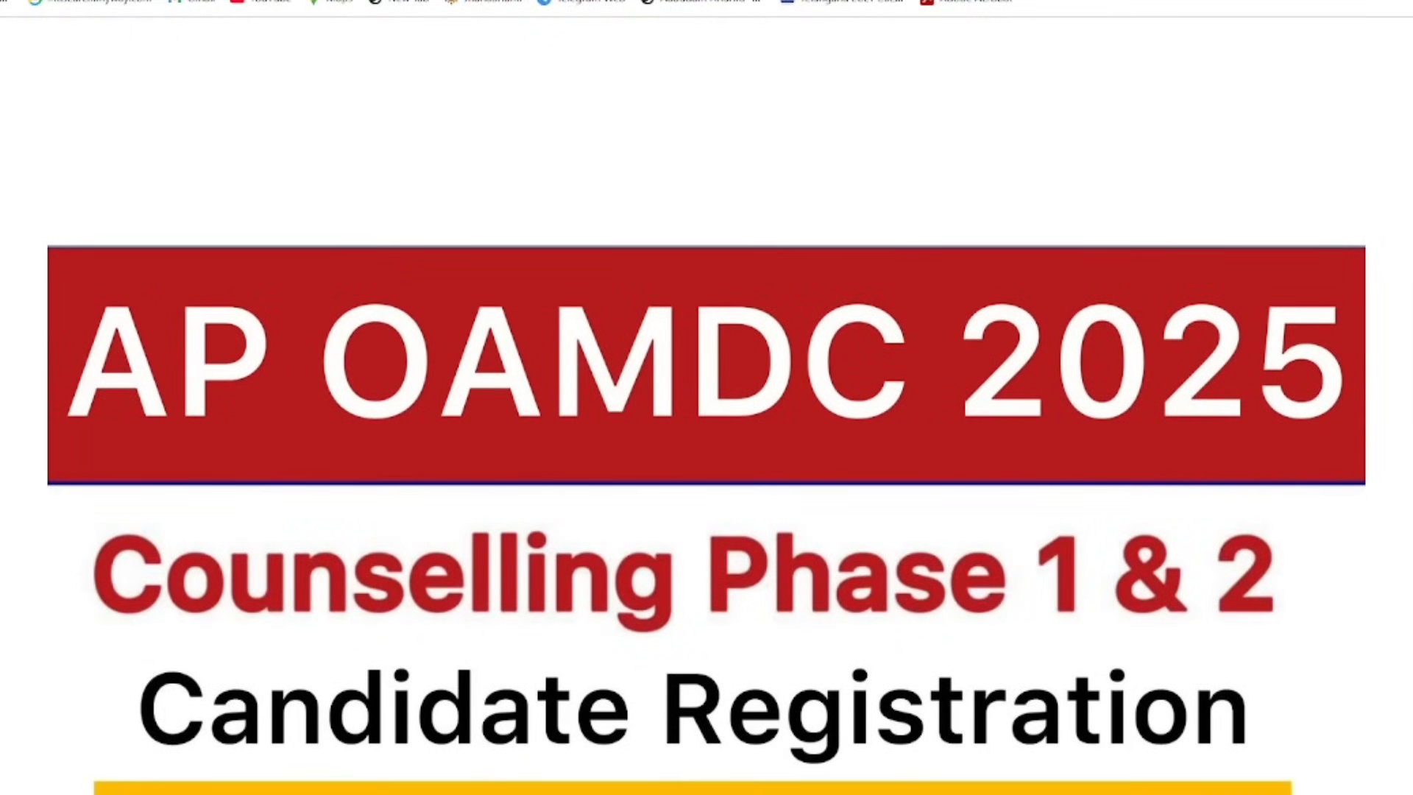
Step: Show the Student Login page and open the PDF copy of the Personal Information form
{"action": "left_click", "coordinate": [1086, 1]}
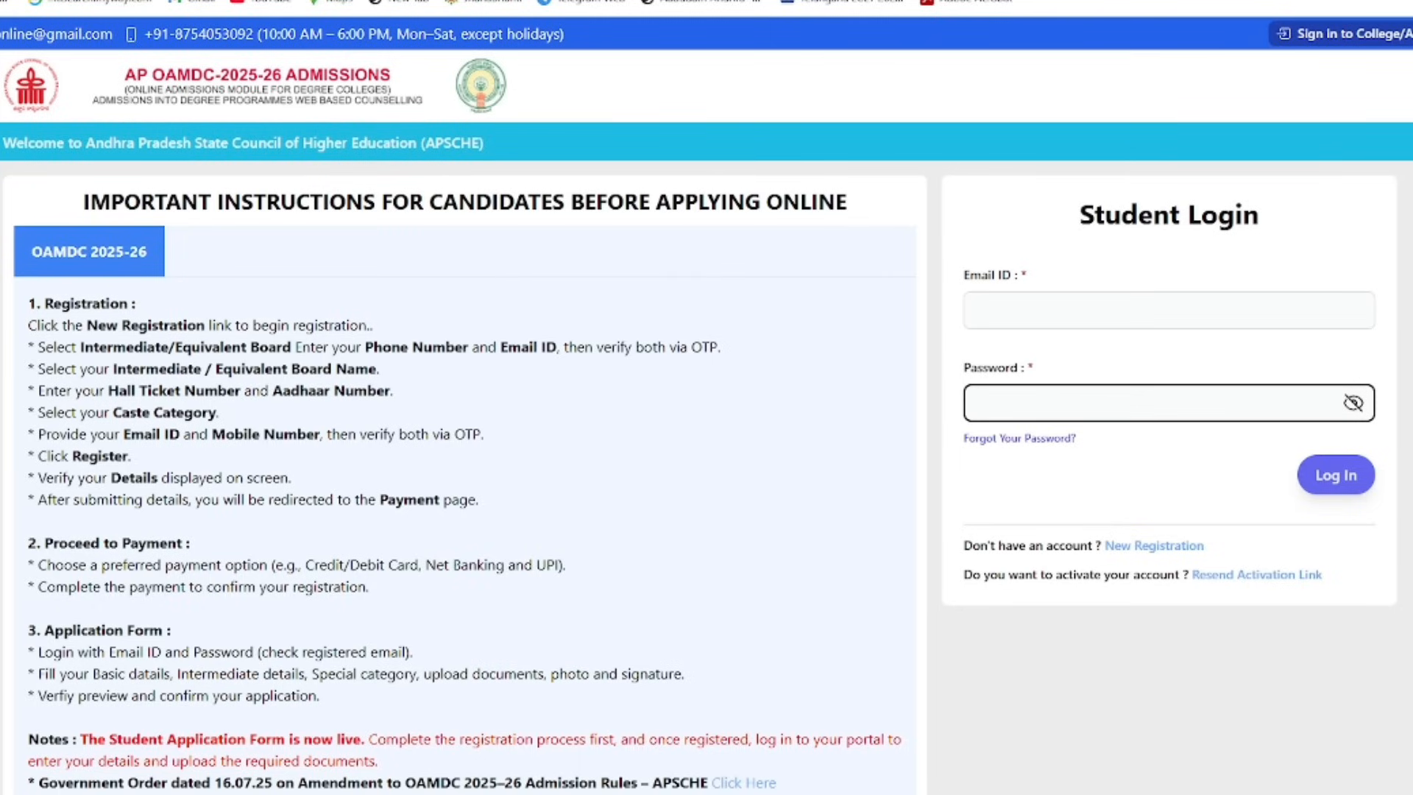
{"action": "left_click", "coordinate": [1273, 2]}
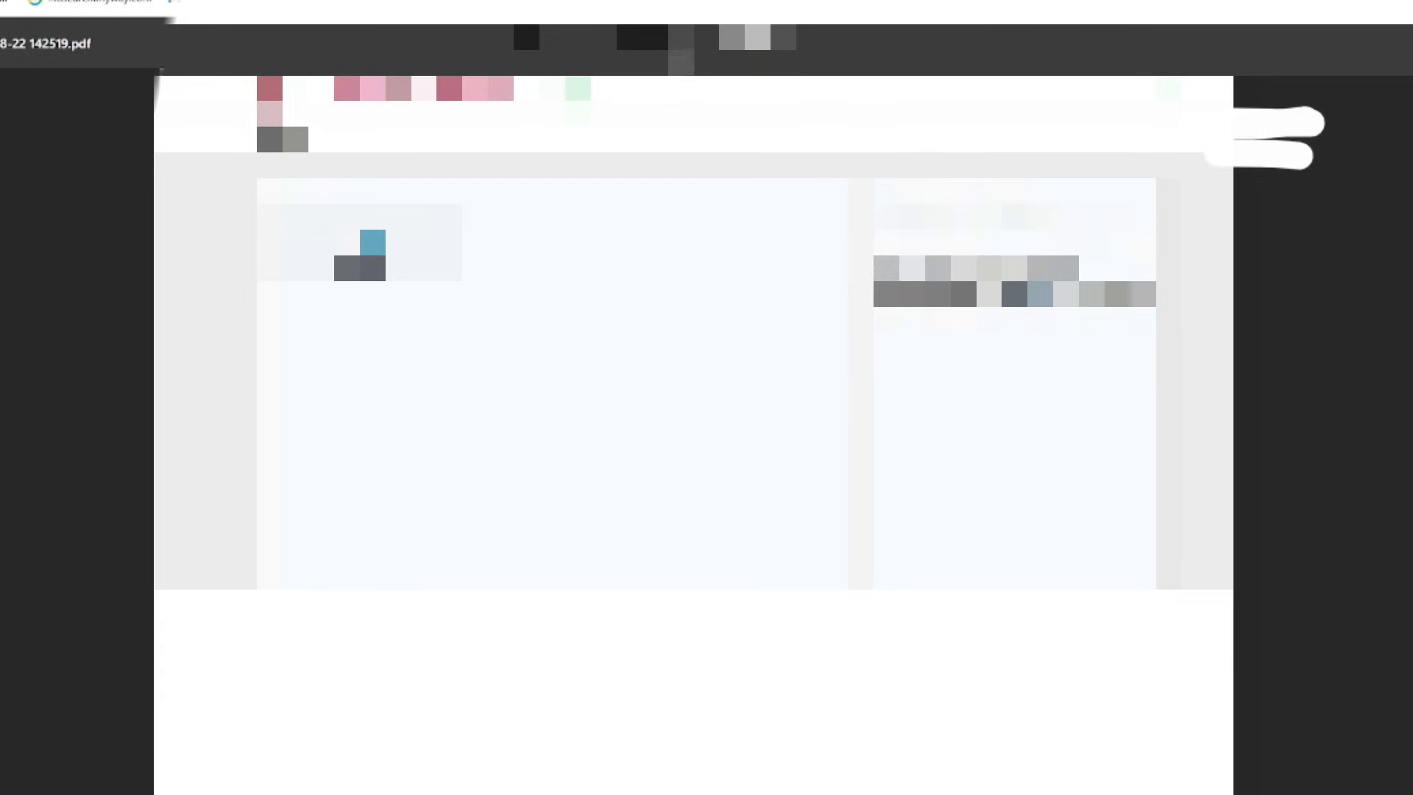
{"action": "left_click", "coordinate": [684, 44]}
{"action": "left_click", "coordinate": [684, 46]}
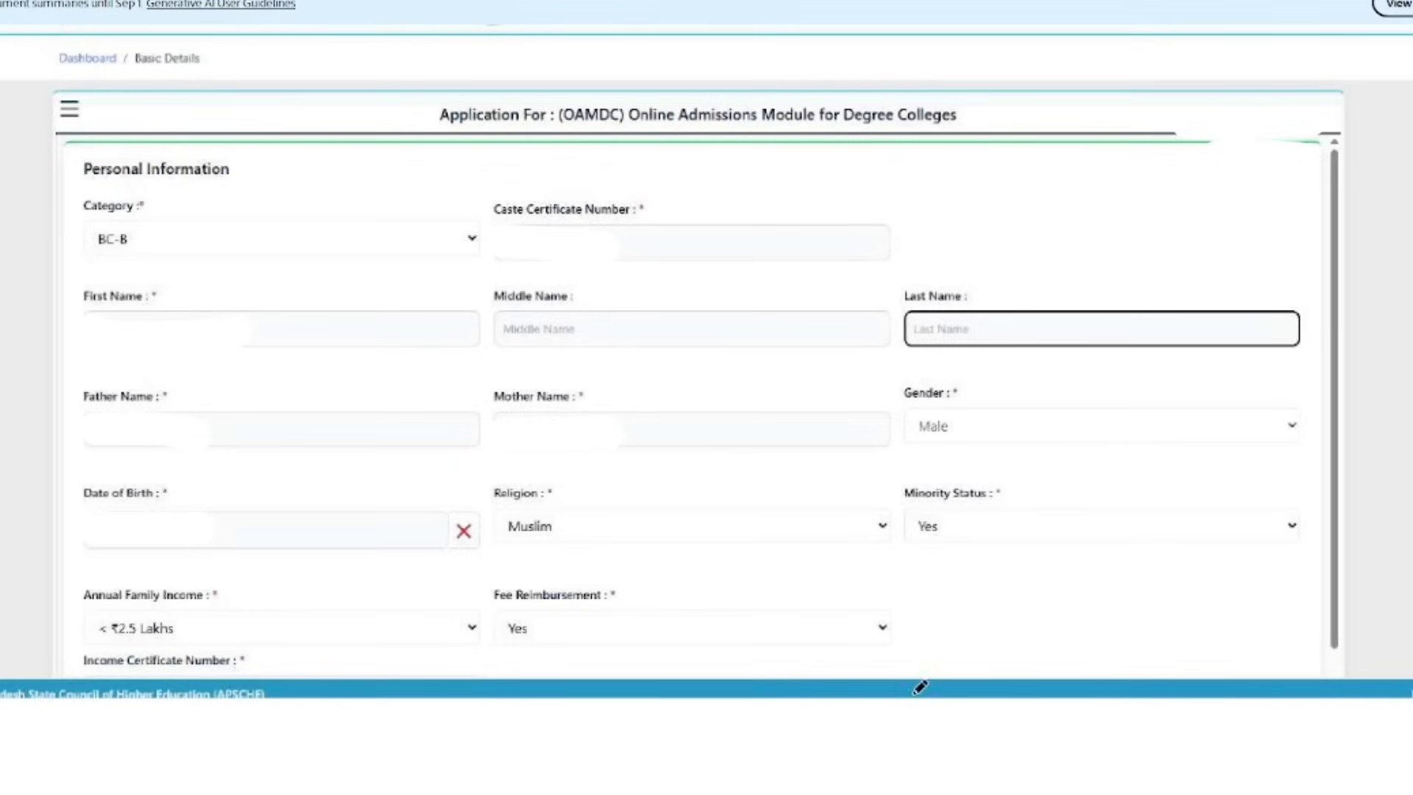
{"action": "scroll", "coordinate": [920, 687], "scroll_direction": "up", "scroll_amount": 3}
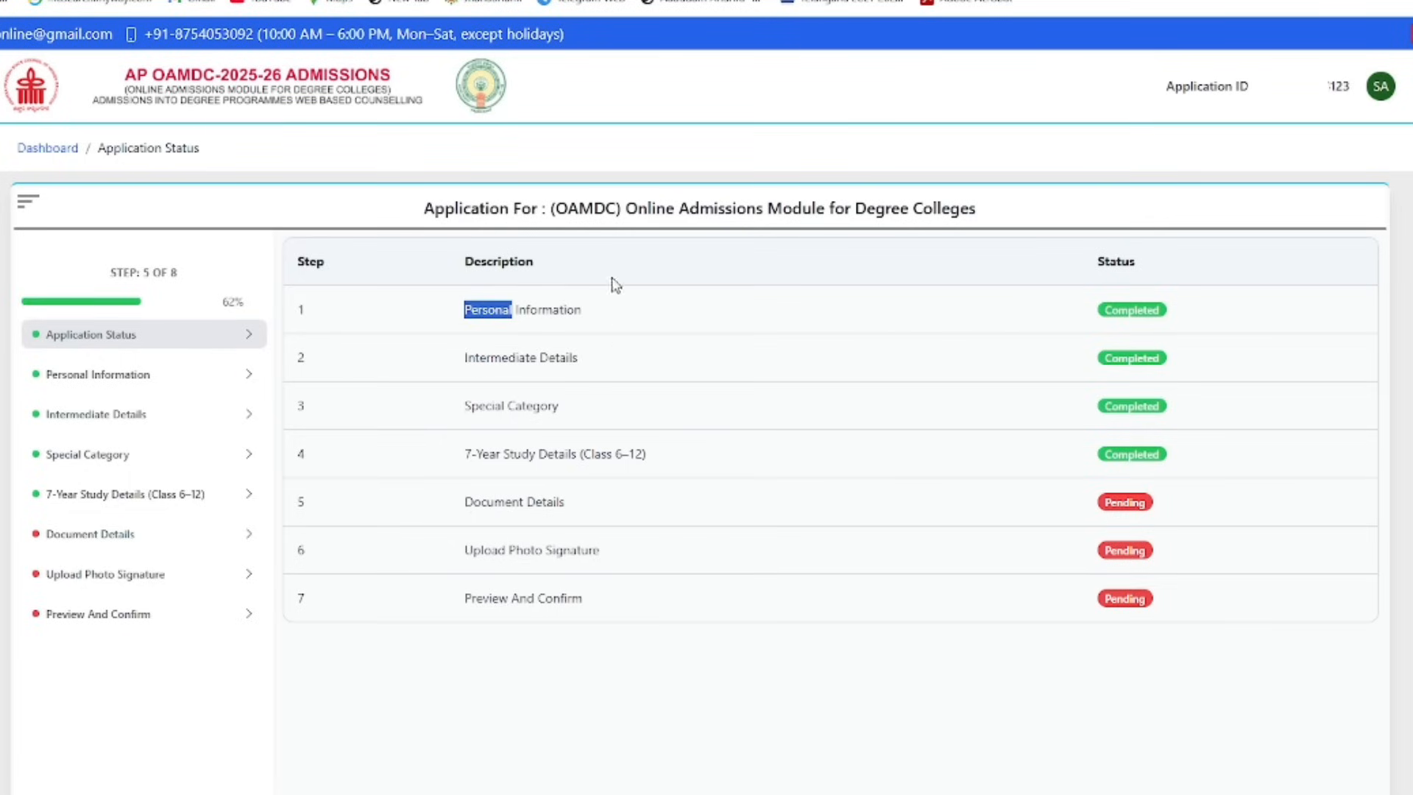
Step: Review the Application Status steps, highlighting the application title and status entries and briefly collapsing the side navigation
{"action": "left_click_drag", "start_coordinate": [425, 210], "coordinate": [971, 232]}
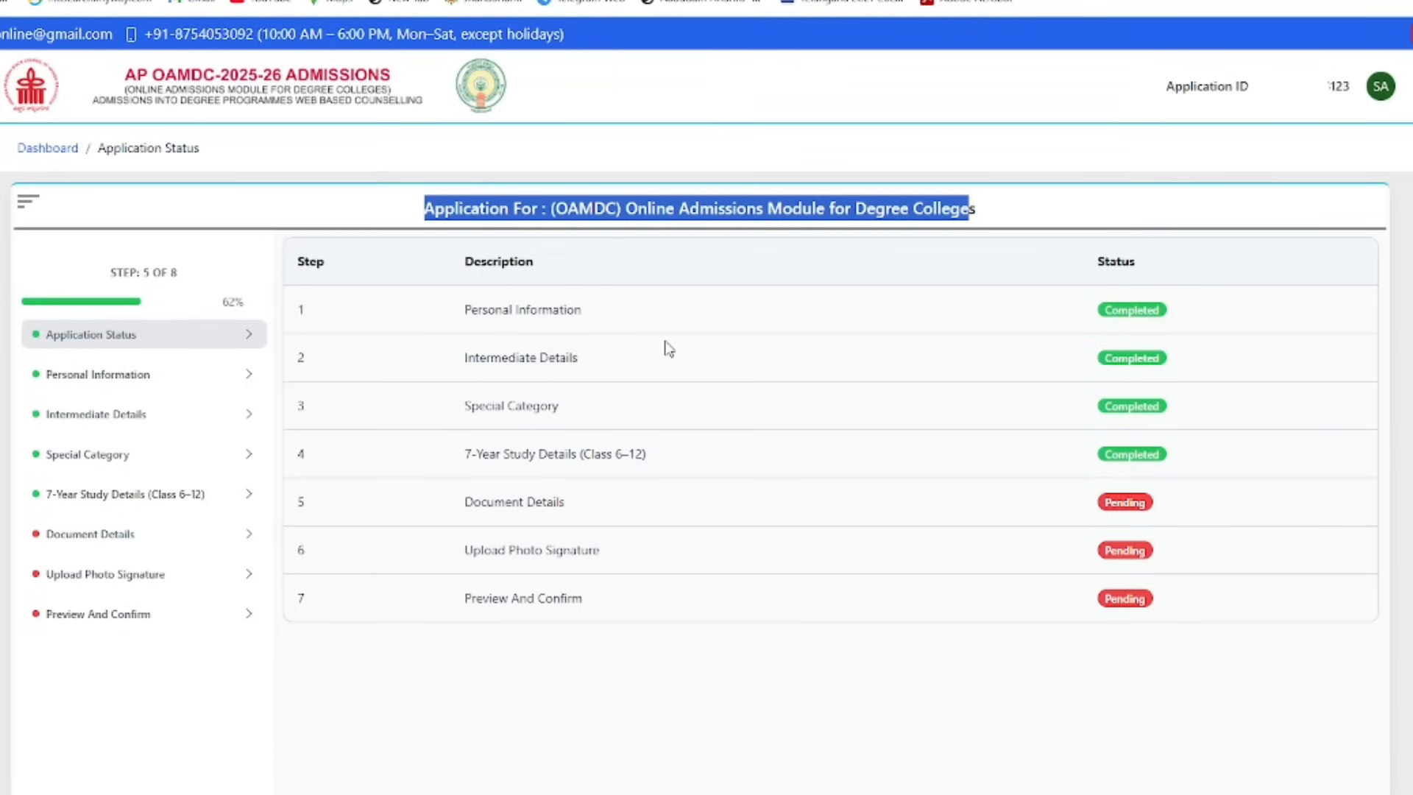
{"action": "left_click_drag", "start_coordinate": [1102, 310], "coordinate": [1160, 310]}
{"action": "left_click_drag", "start_coordinate": [1110, 358], "coordinate": [1138, 359]}
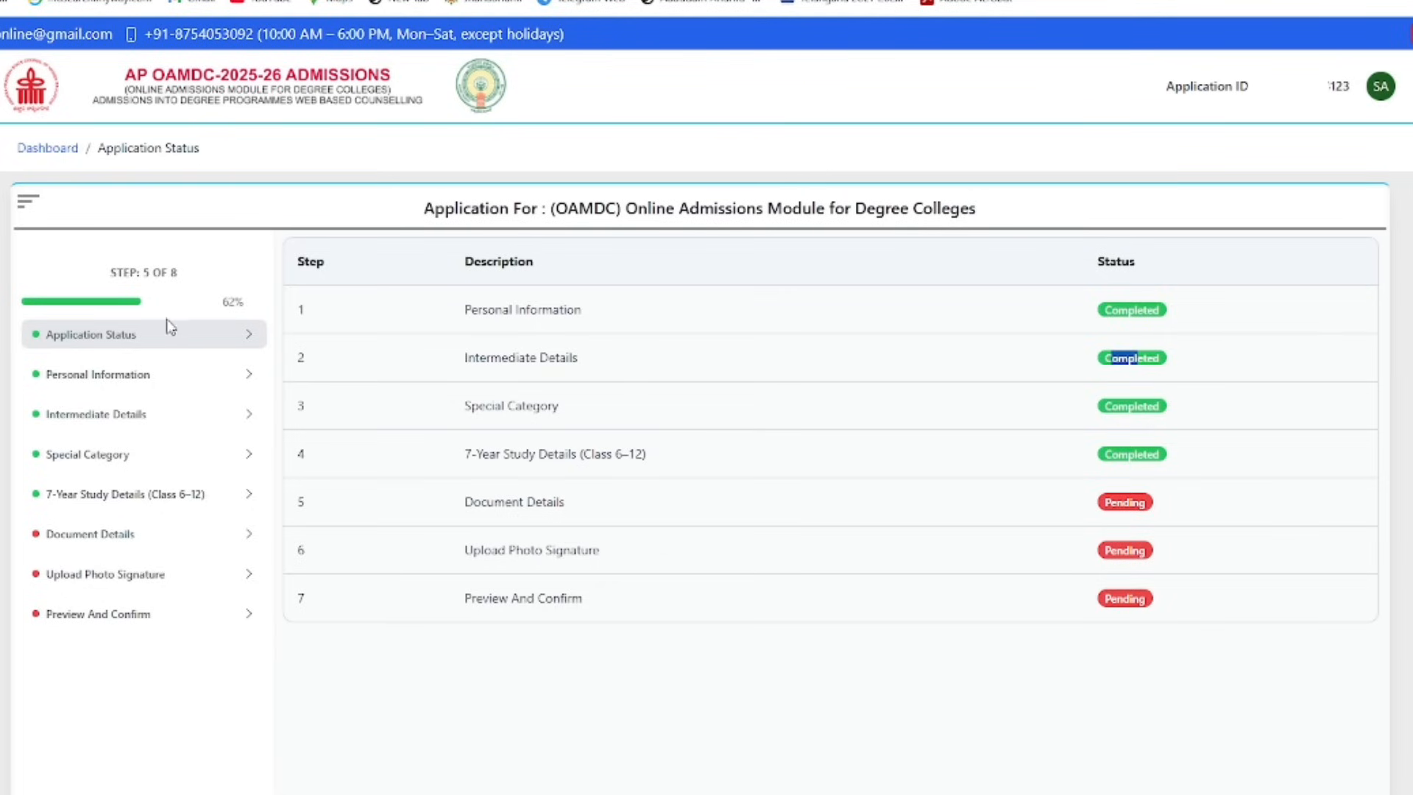
{"action": "left_click", "coordinate": [31, 205]}
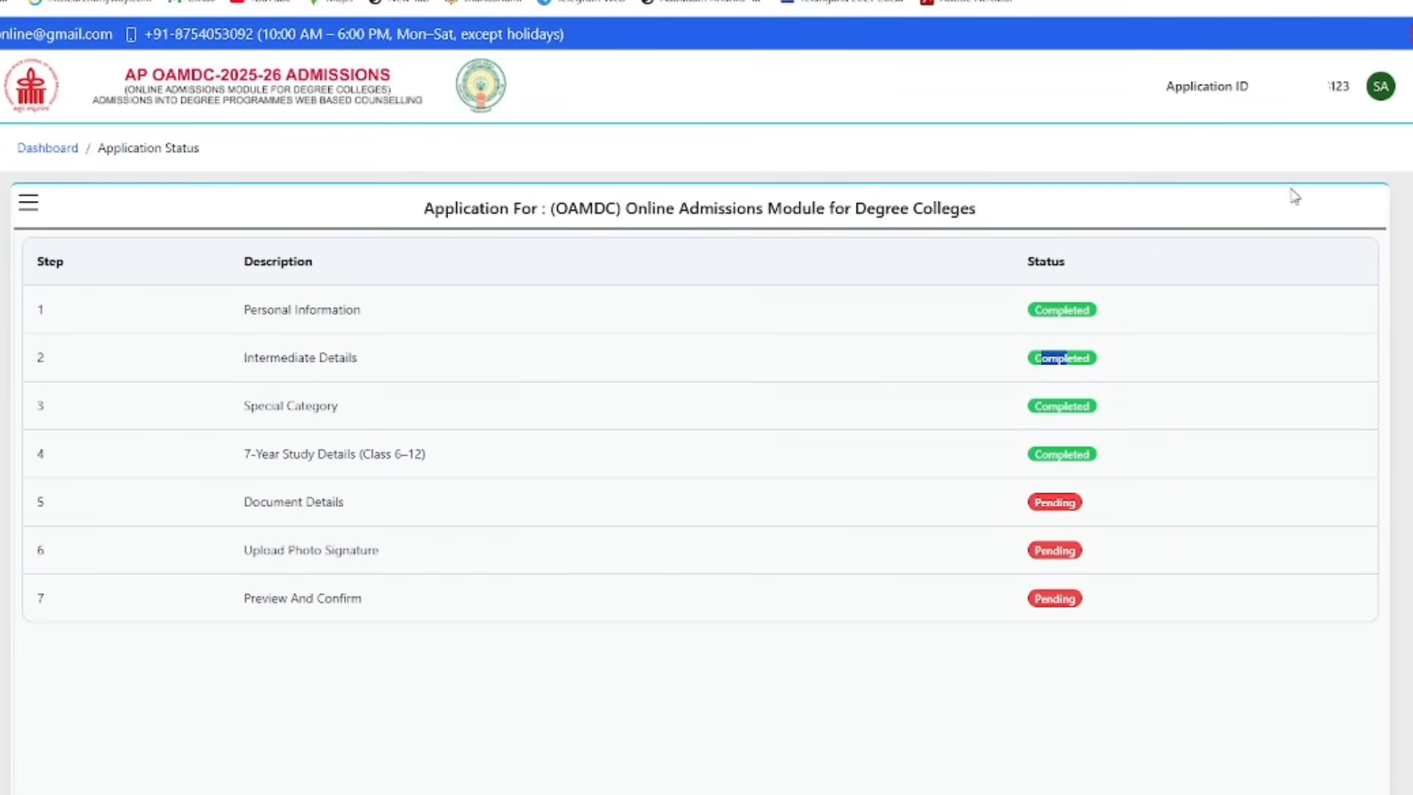
{"action": "left_click", "coordinate": [30, 213]}
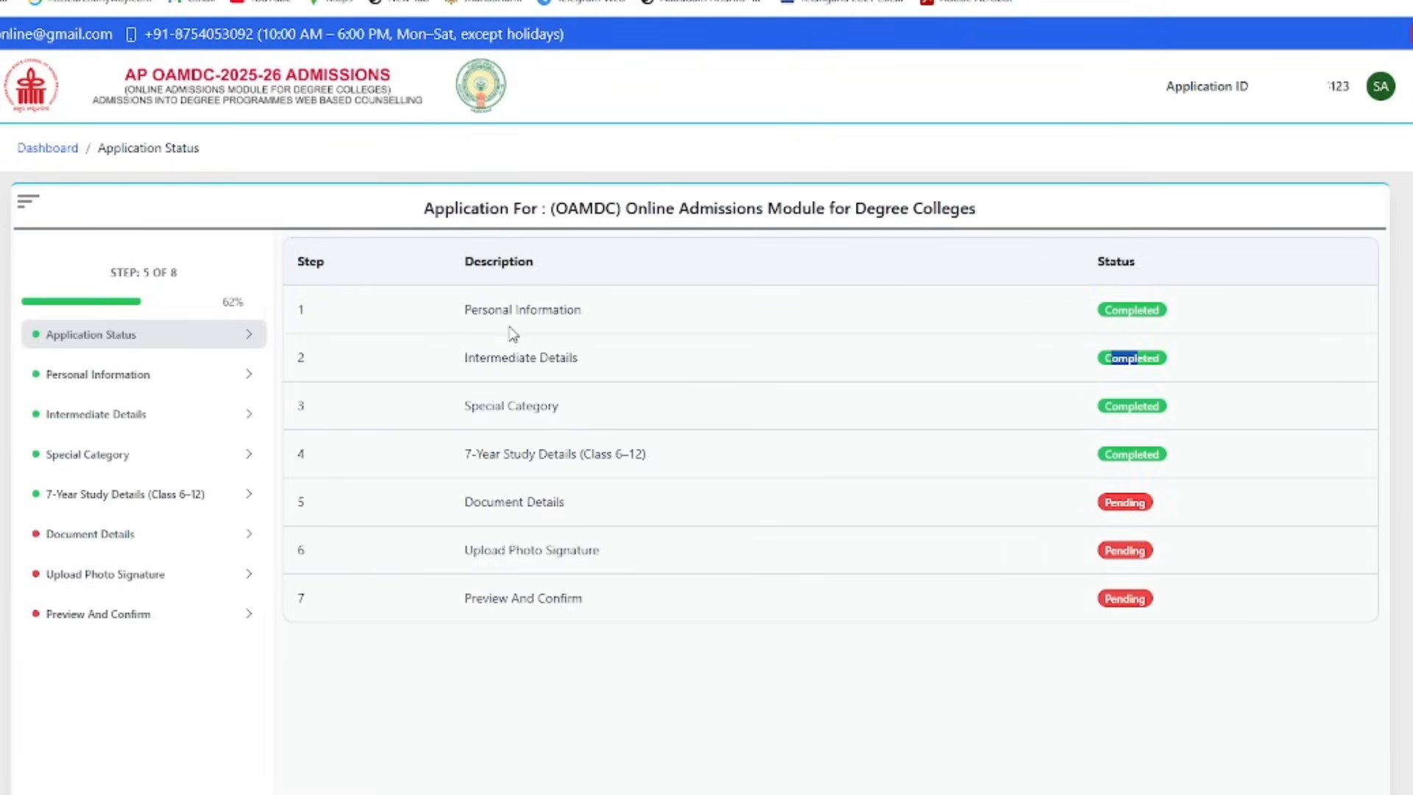
{"action": "left_click_drag", "start_coordinate": [513, 309], "coordinate": [867, 346]}
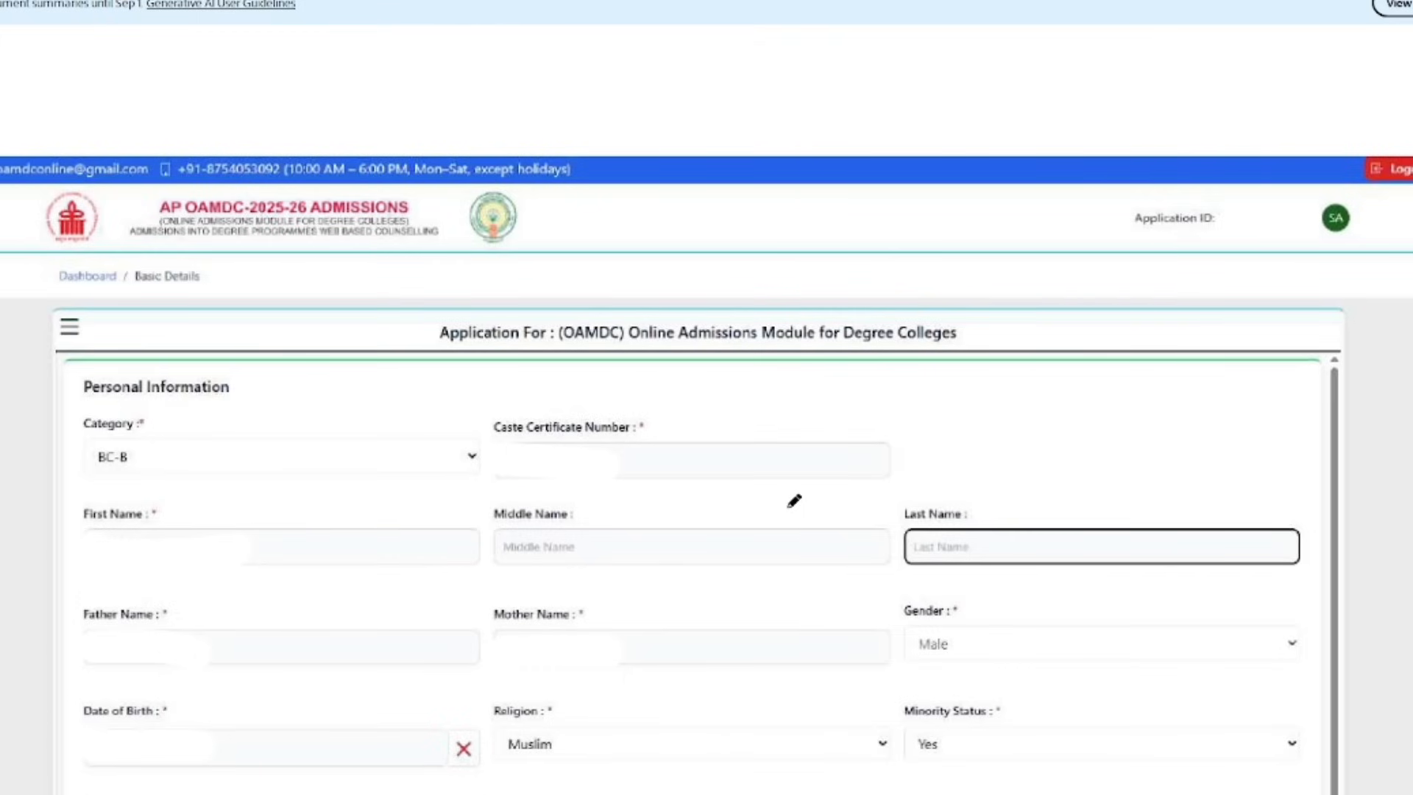
Step: Circle the Category entry and underline the Caste Certificate Number, First Name, Father Name and Mother Name fields with the red pen
{"action": "scroll", "coordinate": [378, 366], "scroll_direction": "down", "scroll_amount": 2}
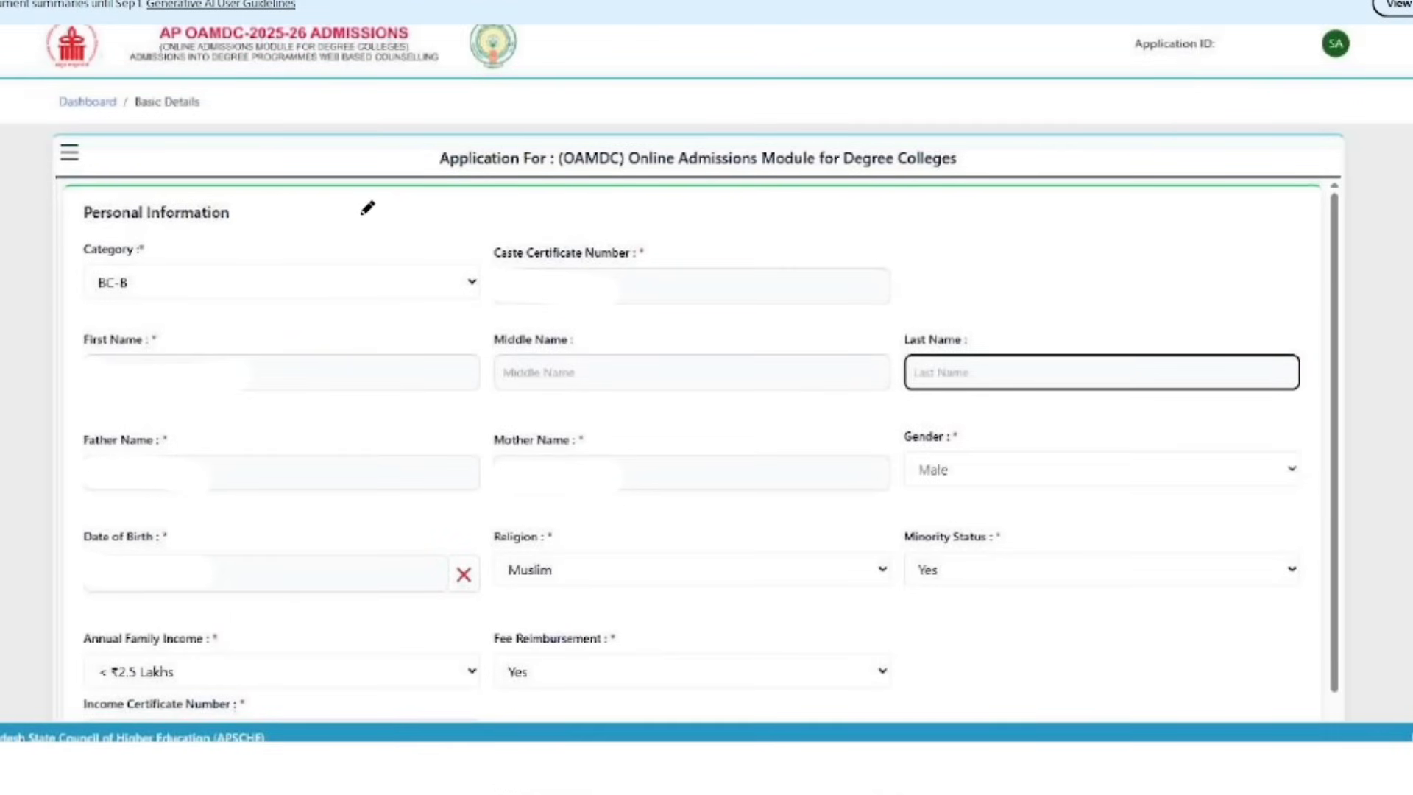
{"action": "left_click_drag", "start_coordinate": [535, 281], "coordinate": [688, 263]}
{"action": "mouse_move", "coordinate": [205, 277]}
{"action": "left_mouse_down"}
{"action": "mouse_move", "coordinate": [80, 265]}
{"action": "mouse_move", "coordinate": [144, 308]}
{"action": "mouse_move", "coordinate": [175, 290]}
{"action": "left_mouse_up"}
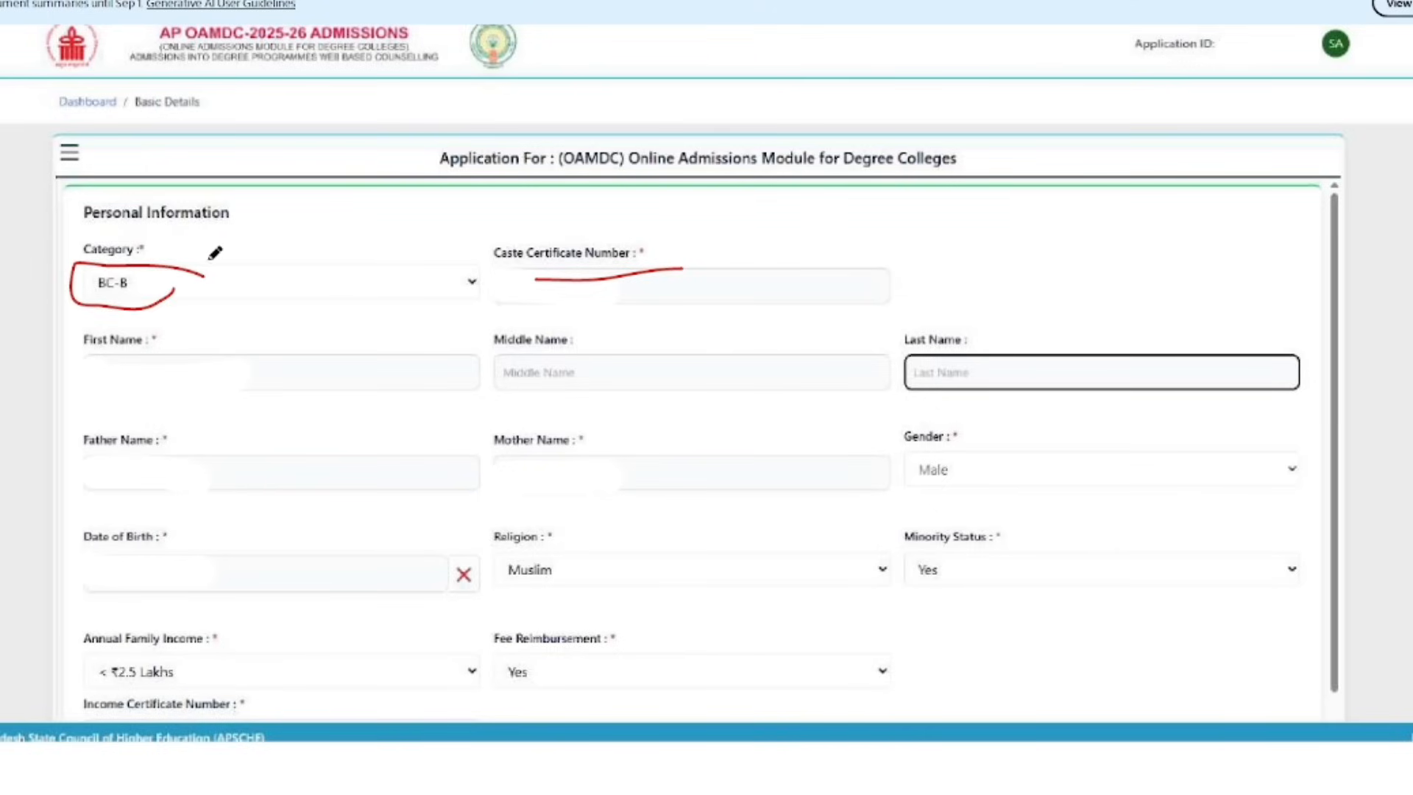
{"action": "left_click_drag", "start_coordinate": [110, 376], "coordinate": [185, 376]}
{"action": "scroll", "coordinate": [890, 392], "scroll_direction": "down", "scroll_amount": 1}
{"action": "left_click_drag", "start_coordinate": [253, 440], "coordinate": [285, 437]}
{"action": "left_click_drag", "start_coordinate": [530, 432], "coordinate": [572, 431]}
Step: Draw a partial circle around the Gender entry and underline the Date of Birth field in red
{"action": "scroll", "coordinate": [633, 419], "scroll_direction": "down", "scroll_amount": 2}
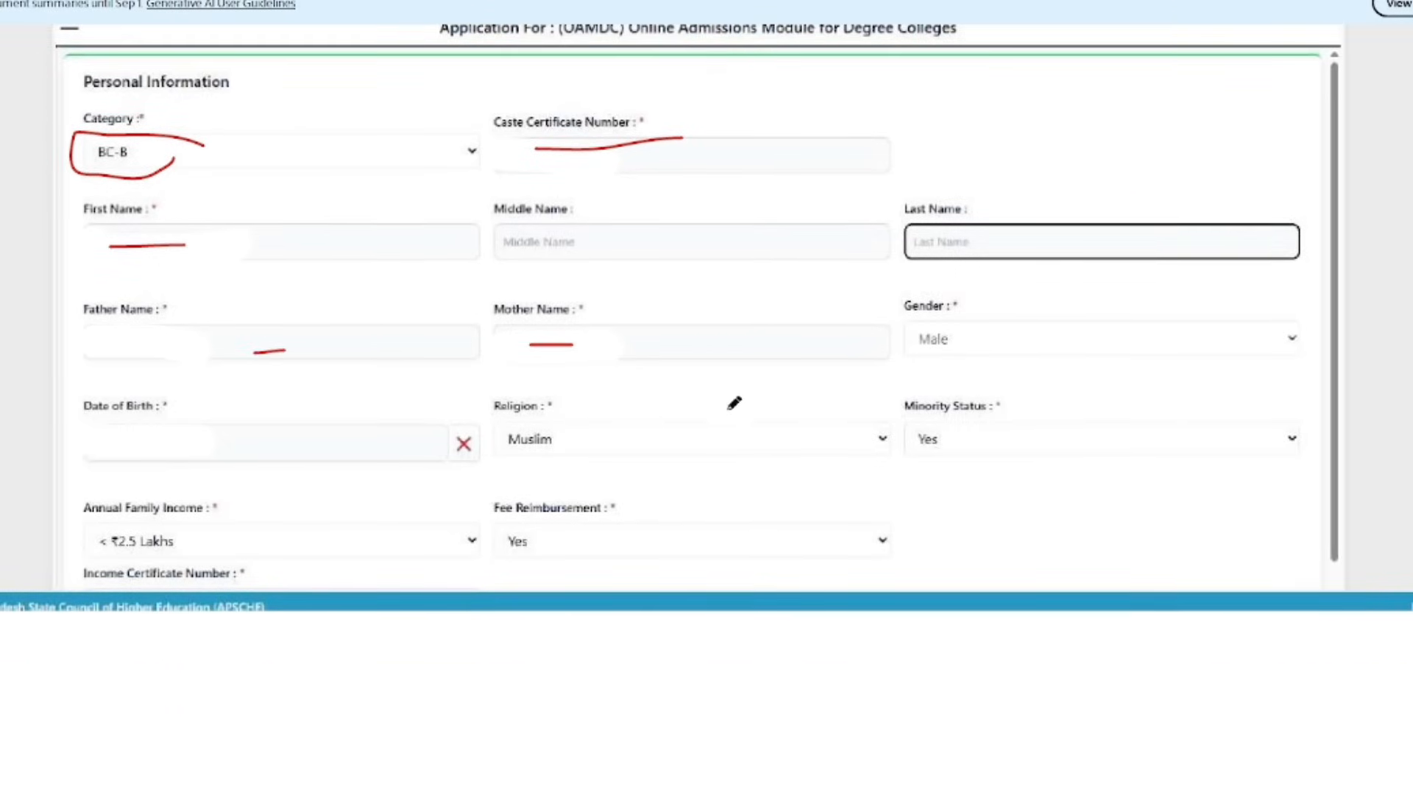
{"action": "mouse_move", "coordinate": [1004, 323]}
{"action": "left_mouse_down"}
{"action": "mouse_move", "coordinate": [888, 351]}
{"action": "mouse_move", "coordinate": [898, 363]}
{"action": "left_mouse_up"}
{"action": "scroll", "coordinate": [527, 366], "scroll_direction": "down", "scroll_amount": 3}
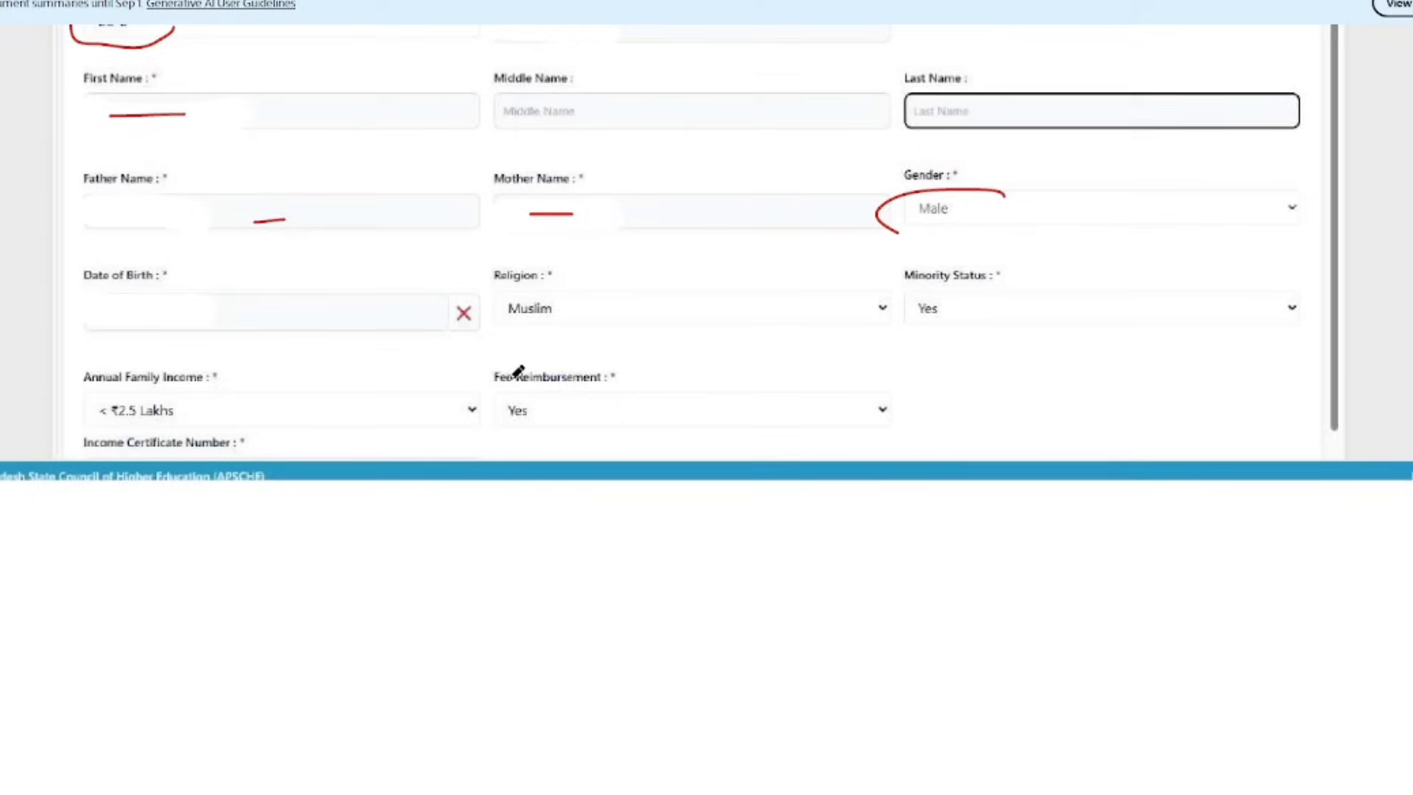
{"action": "left_click_drag", "start_coordinate": [148, 314], "coordinate": [257, 314]}
Step: Draw a tick mark beside the options in the expanded Religion list
{"action": "scroll", "coordinate": [614, 294], "scroll_direction": "down", "scroll_amount": 6}
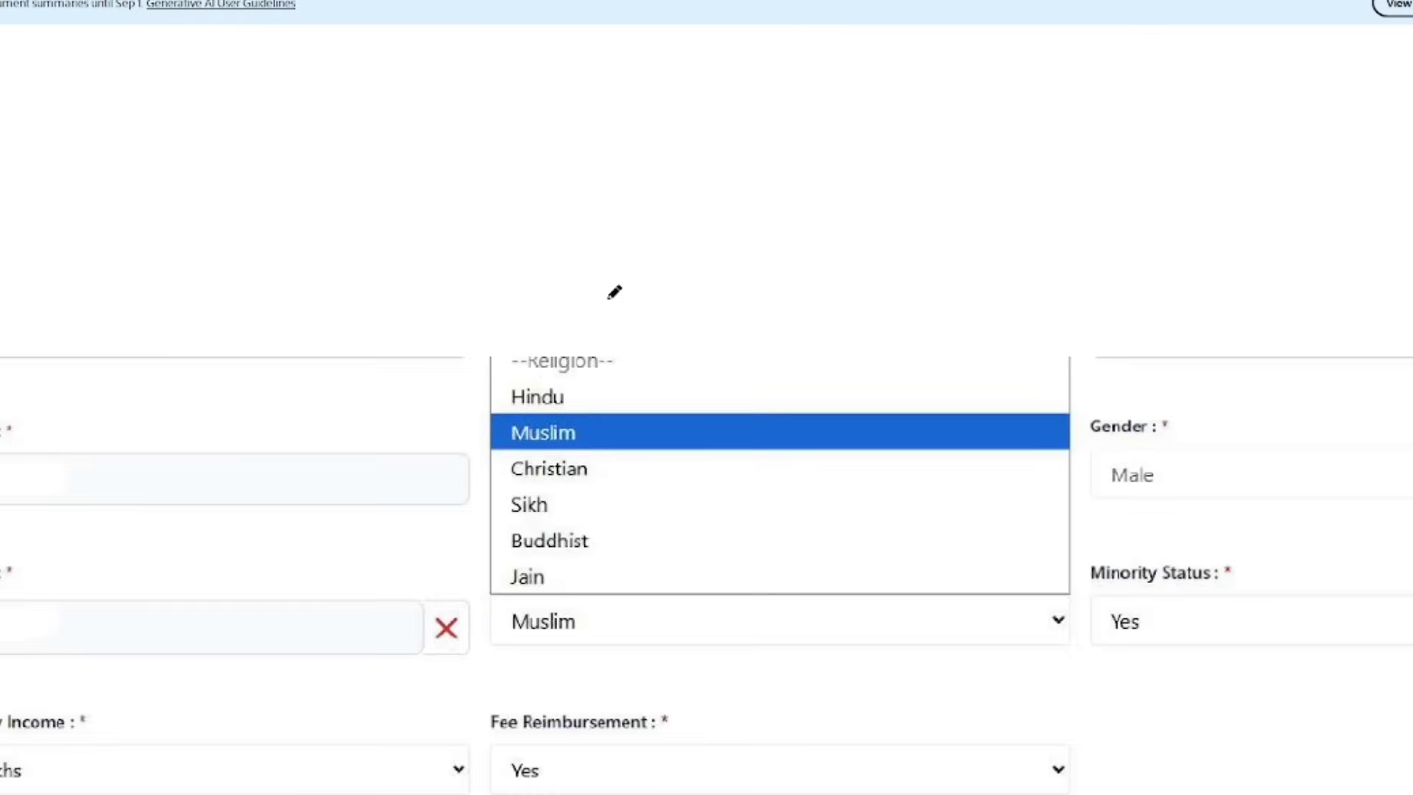
{"action": "scroll", "coordinate": [458, 418], "scroll_direction": "down", "scroll_amount": 3}
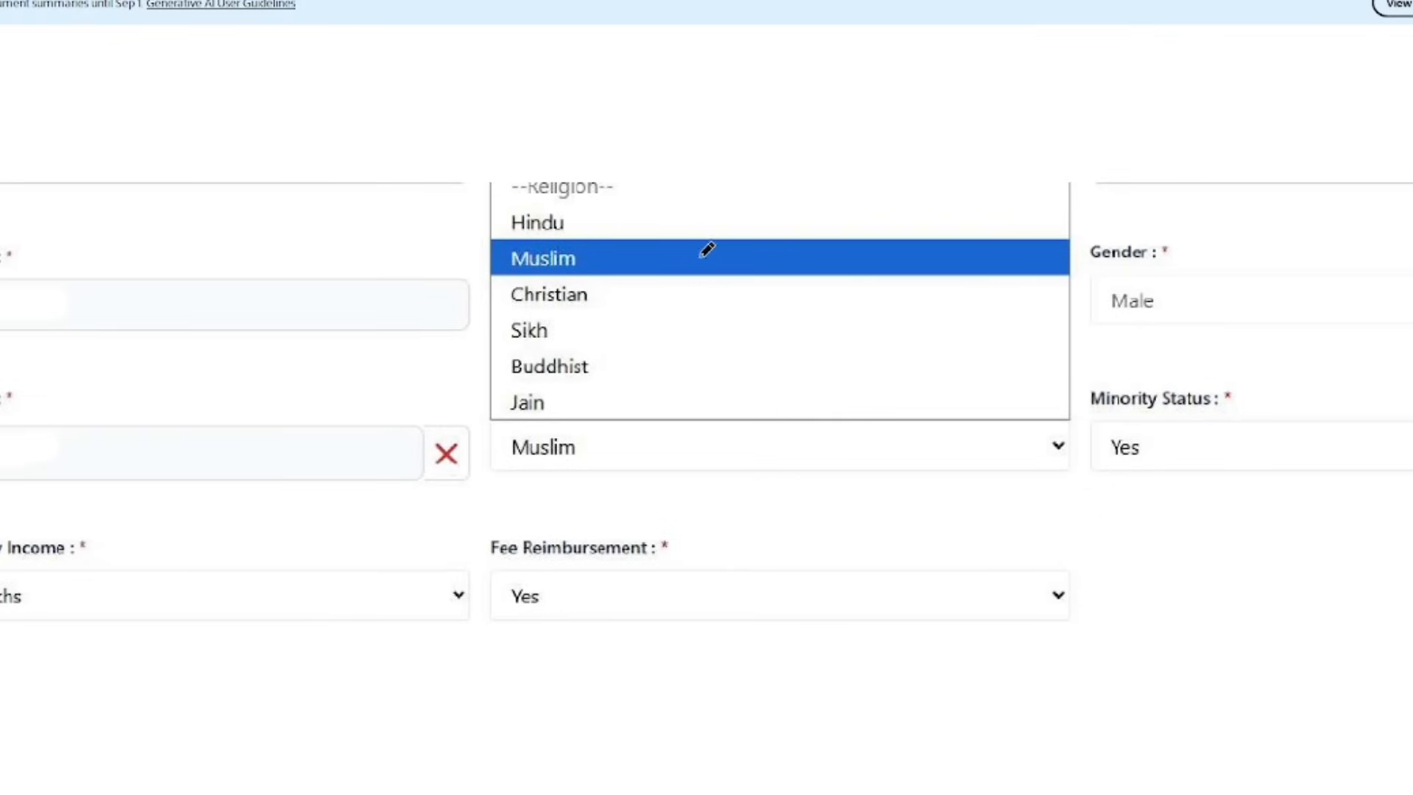
{"action": "left_click_drag", "start_coordinate": [680, 220], "coordinate": [743, 186]}
Step: Handwrite a note below the Annual Family Income field and undo the last four pen actions
{"action": "scroll", "coordinate": [294, 414], "scroll_direction": "down", "scroll_amount": 2}
{"action": "scroll", "coordinate": [636, 391], "scroll_direction": "down", "scroll_amount": 1}
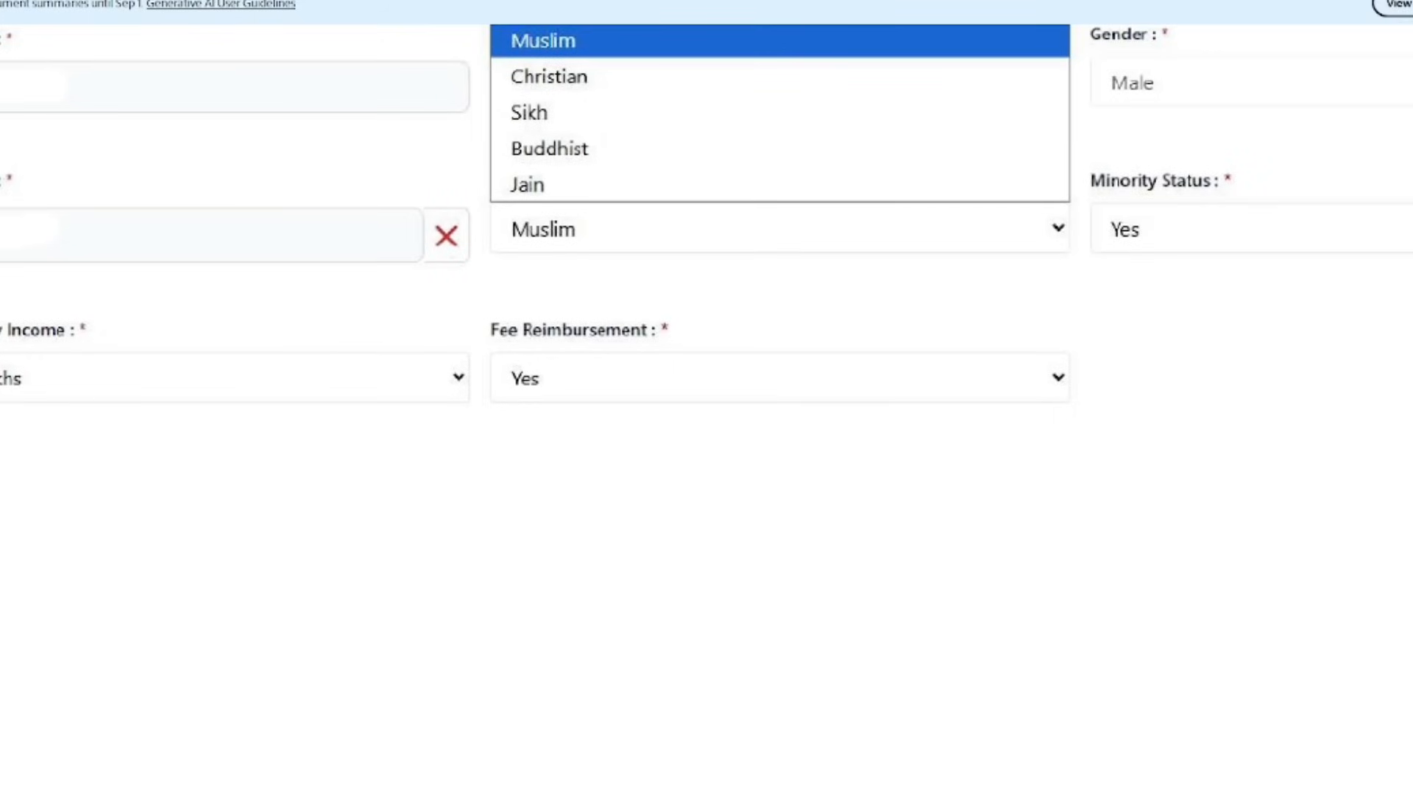
{"action": "mouse_move", "coordinate": [2, 451]}
{"action": "left_mouse_down"}
{"action": "mouse_move", "coordinate": [29, 458]}
{"action": "mouse_move", "coordinate": [77, 633]}
{"action": "mouse_move", "coordinate": [44, 668]}
{"action": "left_mouse_up"}
{"action": "left_click", "coordinate": [50, 449]}
{"action": "left_click_drag", "start_coordinate": [157, 445], "coordinate": [2, 407]}
{"action": "mouse_move", "coordinate": [1, 524]}
{"action": "left_mouse_down"}
{"action": "mouse_move", "coordinate": [331, 524]}
{"action": "mouse_move", "coordinate": [235, 421]}
{"action": "left_mouse_up"}
{"action": "key", "text": "ctrl+z"}
{"action": "key", "text": "ctrl+z"}
{"action": "key", "text": "ctrl+z"}
{"action": "key", "text": "ctrl+z"}
Step: Circle the Yes entry under Fee Reimbursement and add a tick mark to it
{"action": "mouse_move", "coordinate": [592, 359]}
{"action": "left_mouse_down"}
{"action": "mouse_move", "coordinate": [505, 366]}
{"action": "mouse_move", "coordinate": [533, 414]}
{"action": "left_mouse_up"}
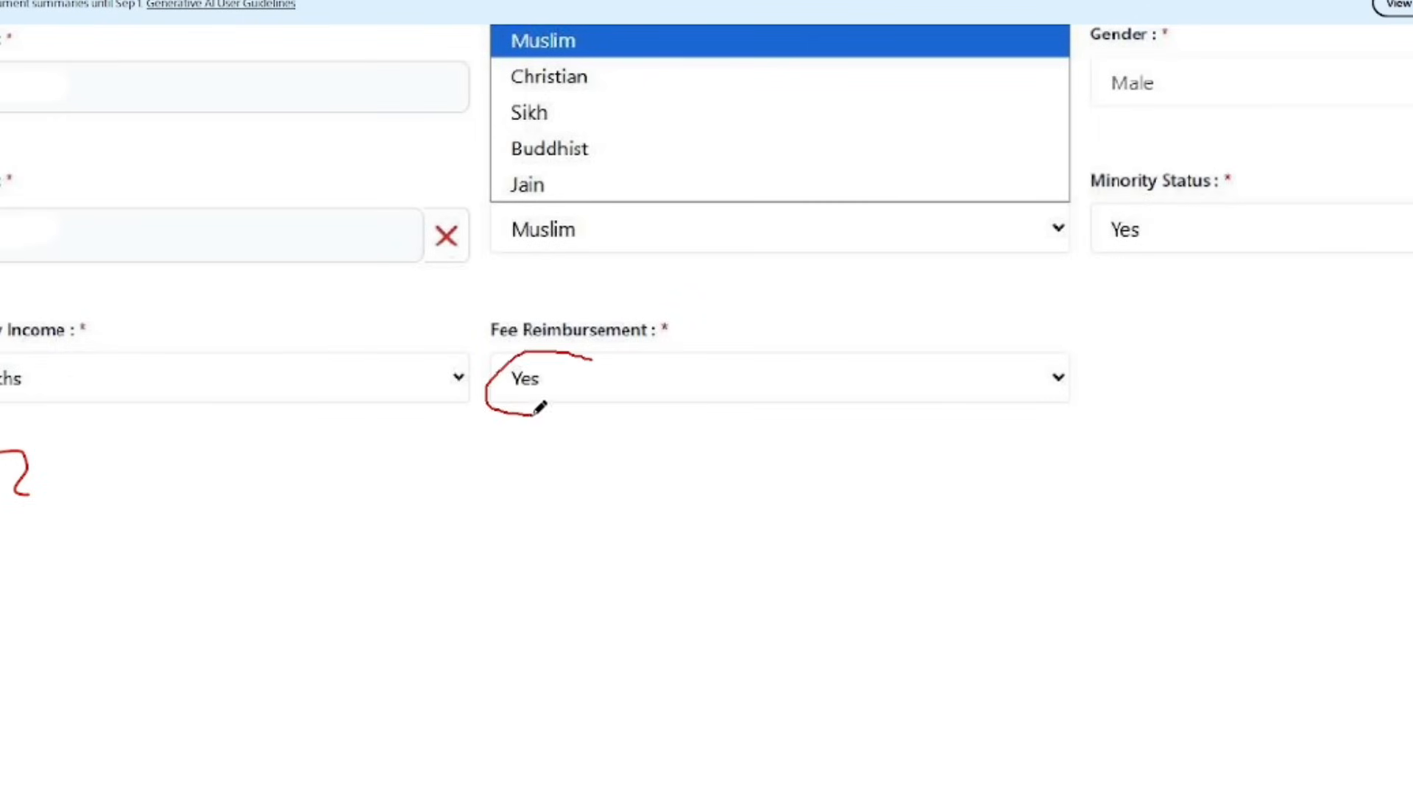
{"action": "left_click_drag", "start_coordinate": [560, 330], "coordinate": [590, 338]}
{"action": "scroll", "coordinate": [590, 338], "scroll_direction": "down", "scroll_amount": 5}
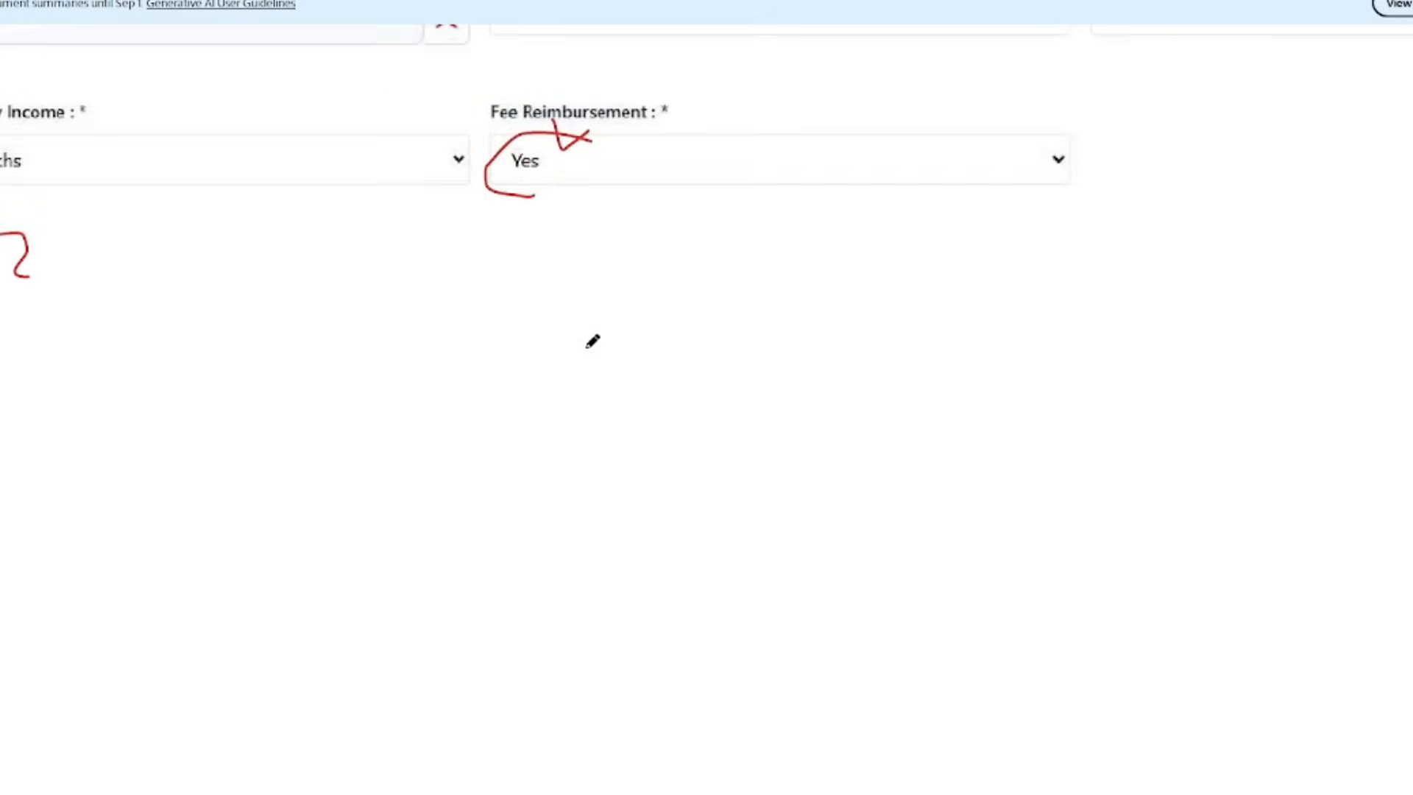
Step: Circle the Income Certificate Number field on the page with the address sections and add a tick mark
{"action": "scroll", "coordinate": [473, 555], "scroll_direction": "down", "scroll_amount": 10}
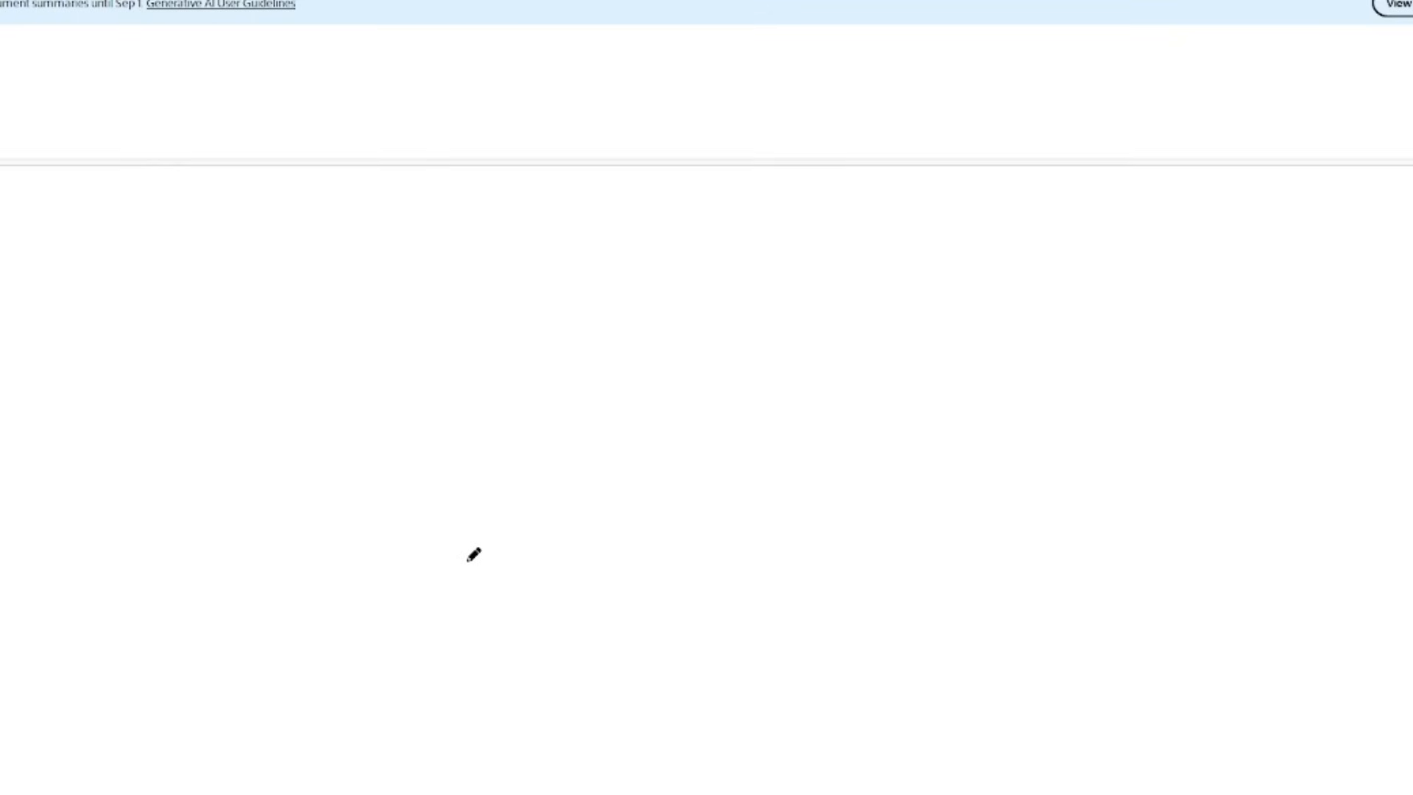
{"action": "scroll", "coordinate": [473, 552], "scroll_direction": "down", "scroll_amount": 8}
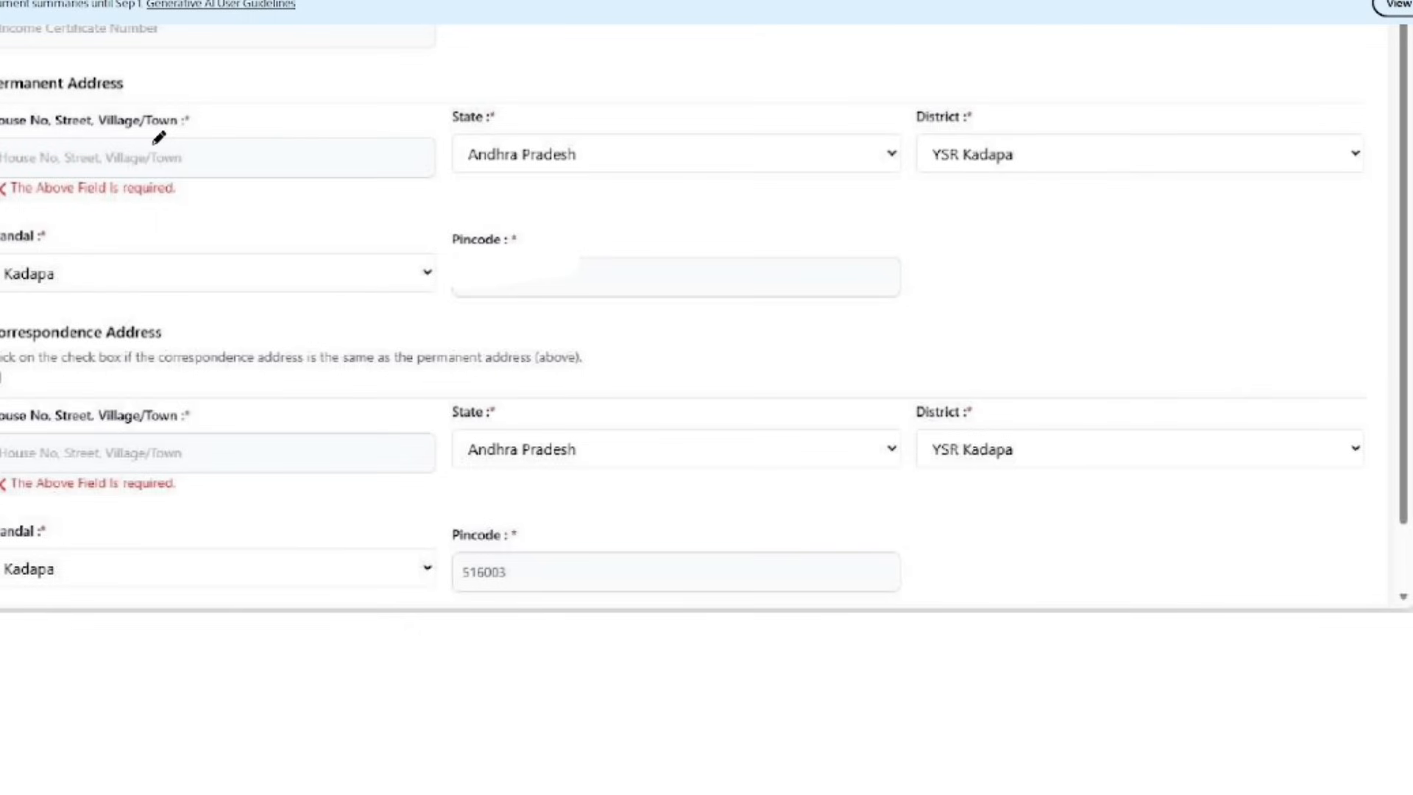
{"action": "scroll", "coordinate": [160, 133], "scroll_direction": "up", "scroll_amount": 2}
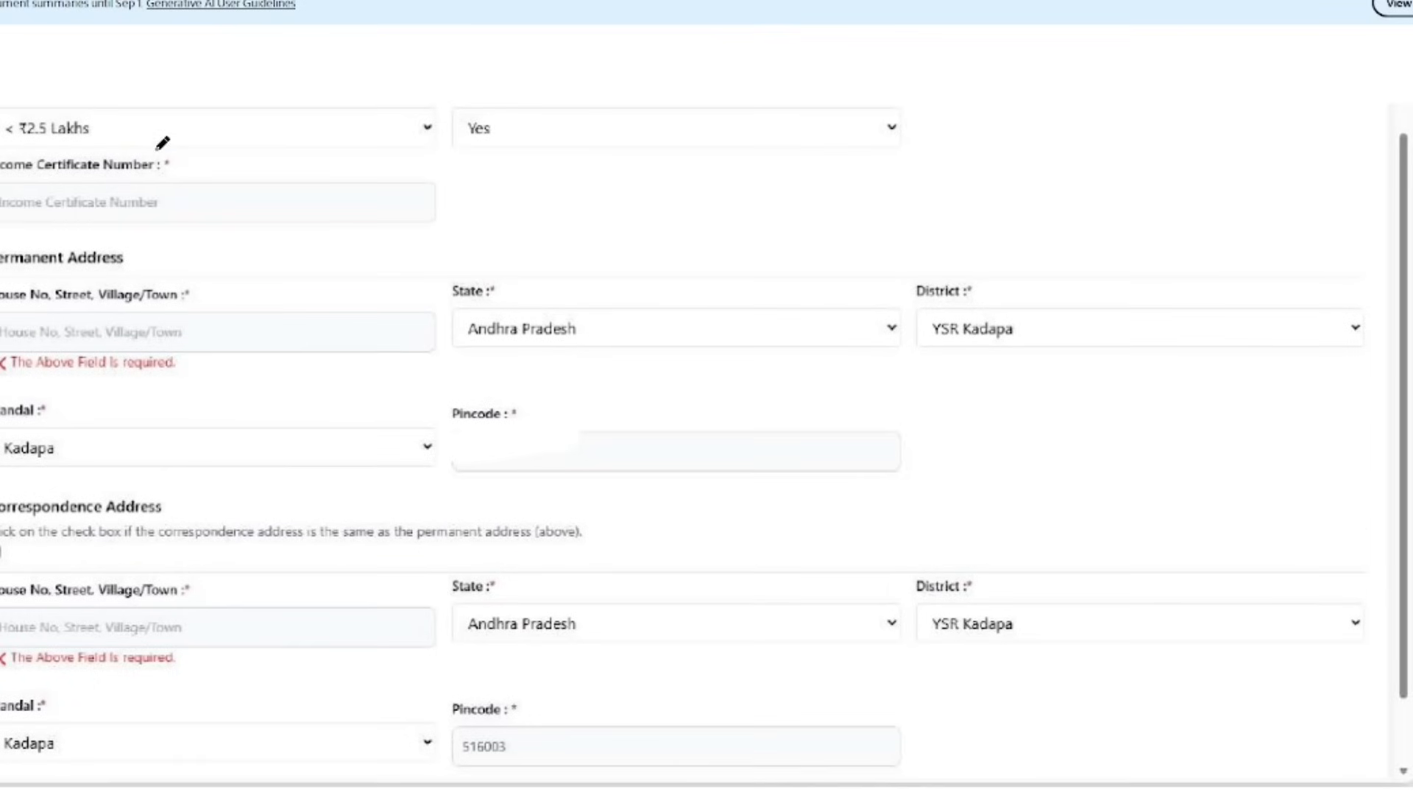
{"action": "mouse_move", "coordinate": [139, 192]}
{"action": "left_mouse_down"}
{"action": "mouse_move", "coordinate": [53, 178]}
{"action": "mouse_move", "coordinate": [2, 226]}
{"action": "mouse_move", "coordinate": [183, 208]}
{"action": "mouse_move", "coordinate": [155, 183]}
{"action": "mouse_move", "coordinate": [221, 159]}
{"action": "left_mouse_up"}
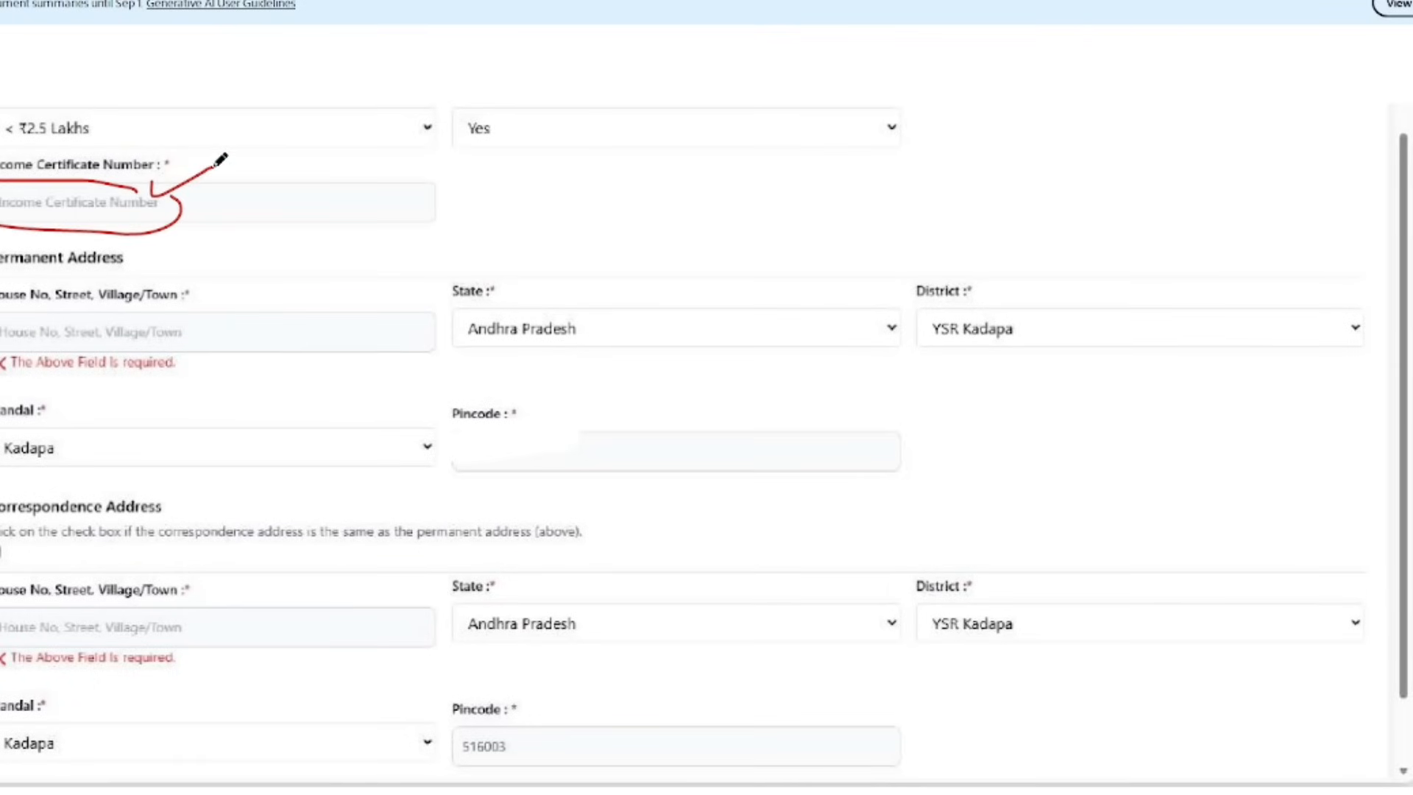
Step: Underline the permanent address's House No, Street, Village/Town field, and circle and tick its District entry
{"action": "scroll", "coordinate": [224, 156], "scroll_direction": "down", "scroll_amount": 2}
{"action": "left_click_drag", "start_coordinate": [6, 168], "coordinate": [246, 170]}
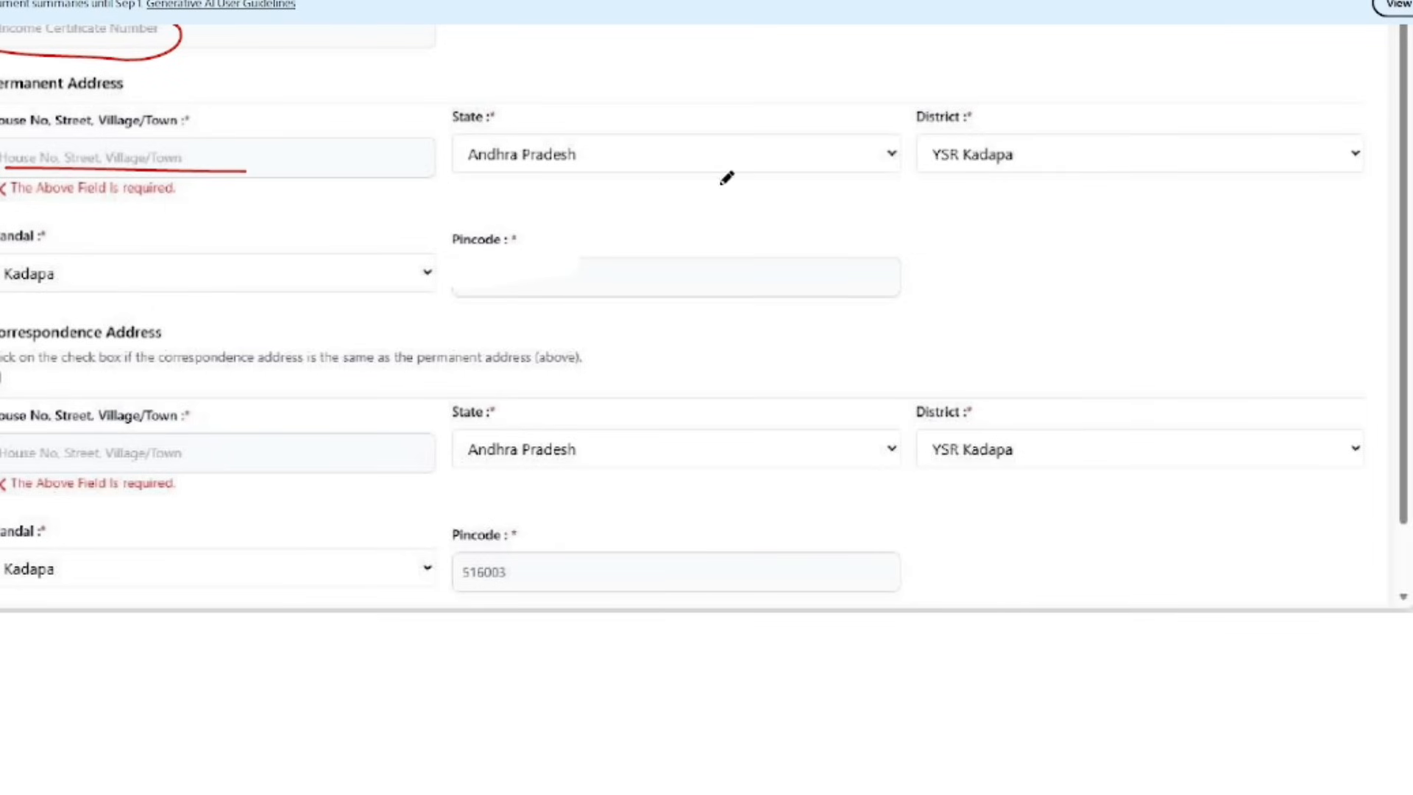
{"action": "mouse_move", "coordinate": [1061, 149]}
{"action": "left_mouse_down"}
{"action": "mouse_move", "coordinate": [970, 134]}
{"action": "mouse_move", "coordinate": [954, 197]}
{"action": "mouse_move", "coordinate": [1079, 148]}
{"action": "left_mouse_up"}
{"action": "mouse_move", "coordinate": [1029, 93]}
{"action": "left_mouse_down"}
{"action": "mouse_move", "coordinate": [1045, 152]}
{"action": "mouse_move", "coordinate": [1109, 101]}
{"action": "left_mouse_up"}
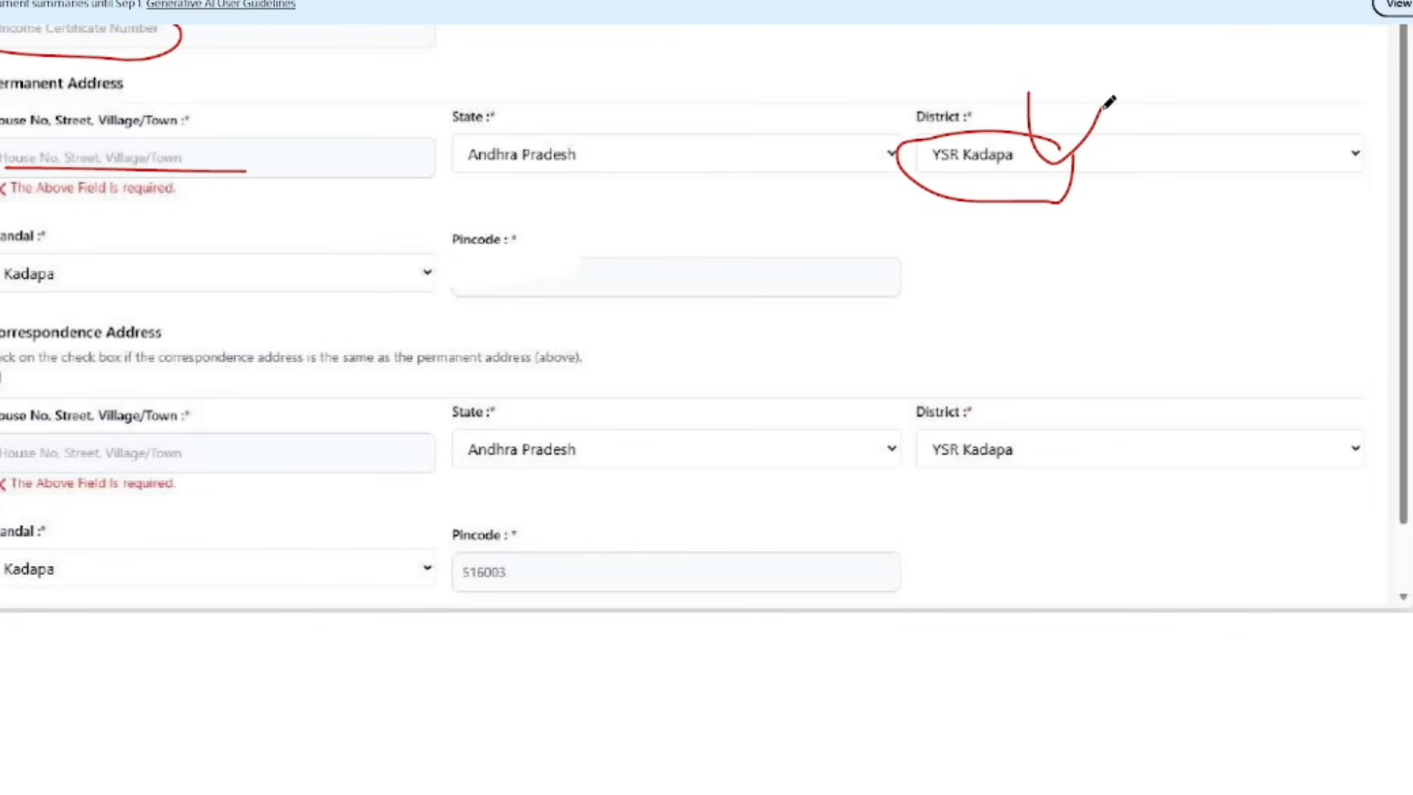
Step: Underline the permanent address's Pincode field and mark the checkbox instruction for using the same correspondence address
{"action": "scroll", "coordinate": [321, 201], "scroll_direction": "down", "scroll_amount": 1}
{"action": "left_click_drag", "start_coordinate": [484, 234], "coordinate": [585, 222]}
{"action": "scroll", "coordinate": [290, 250], "scroll_direction": "down", "scroll_amount": 3}
{"action": "scroll", "coordinate": [258, 180], "scroll_direction": "up", "scroll_amount": 3}
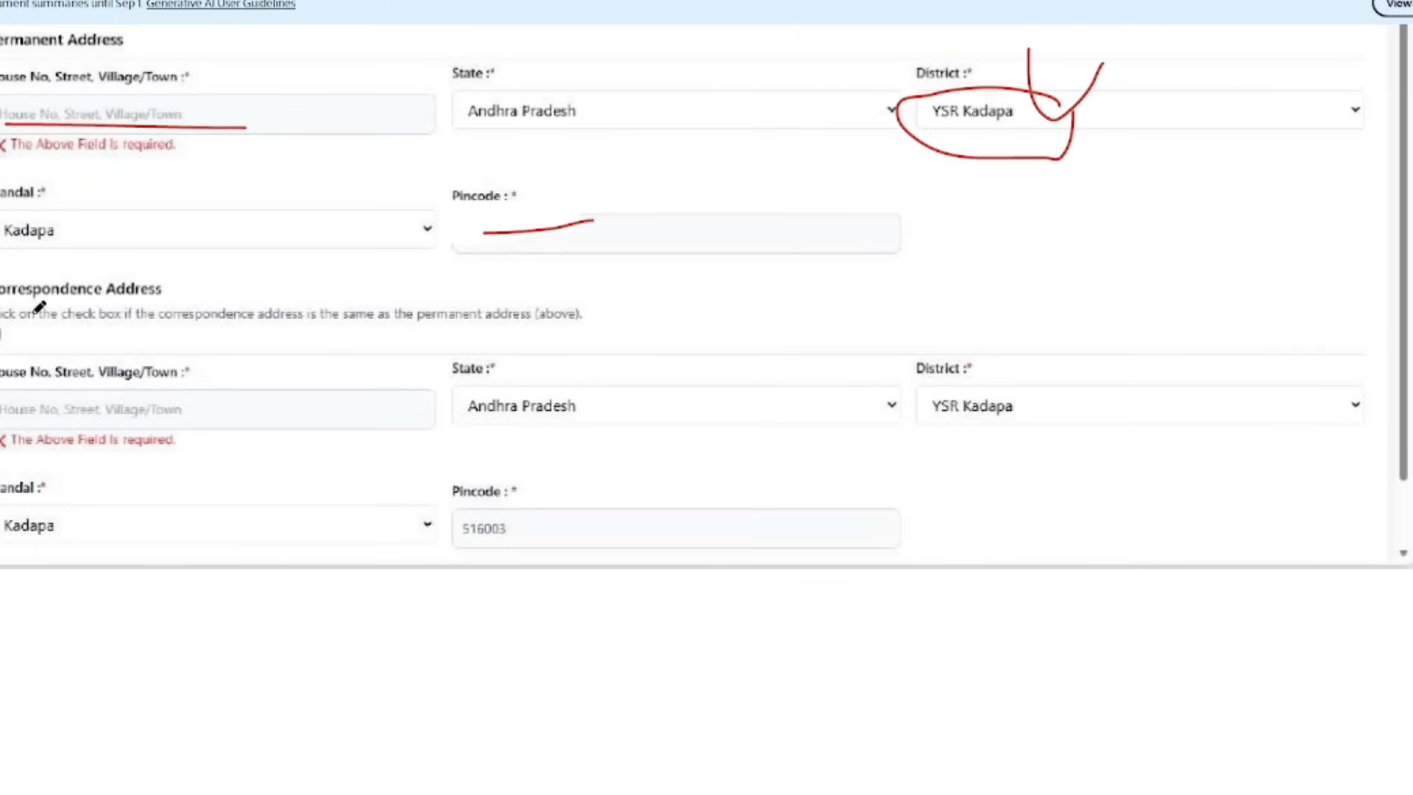
{"action": "mouse_move", "coordinate": [22, 317]}
{"action": "left_mouse_down"}
{"action": "mouse_move", "coordinate": [1, 314]}
{"action": "mouse_move", "coordinate": [5, 343]}
{"action": "mouse_move", "coordinate": [6, 329]}
{"action": "mouse_move", "coordinate": [81, 326]}
{"action": "left_mouse_up"}
Step: Underline the correspondence address's House No, Street, Village/Town field and its State entry
{"action": "scroll", "coordinate": [85, 320], "scroll_direction": "down", "scroll_amount": 2}
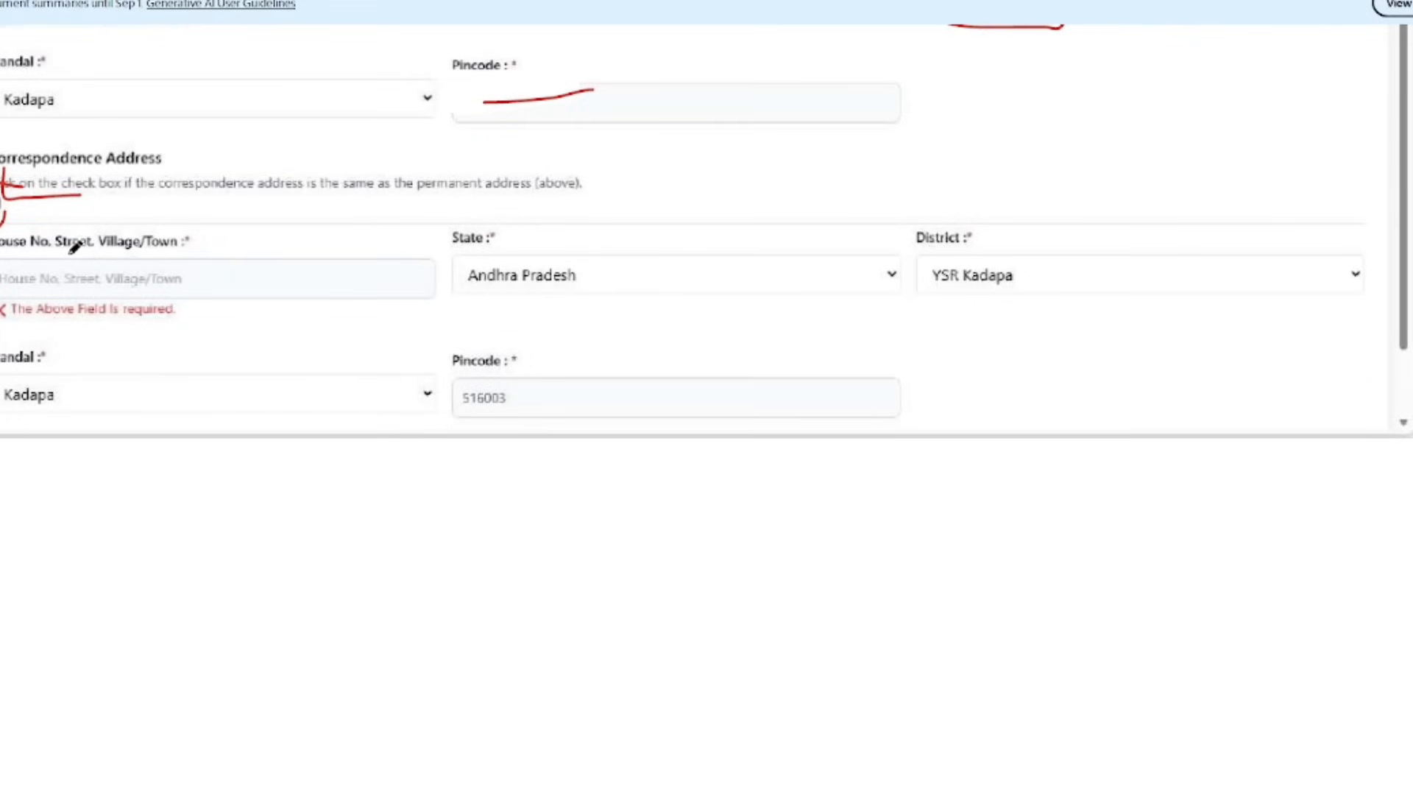
{"action": "left_click_drag", "start_coordinate": [29, 279], "coordinate": [151, 290]}
{"action": "left_click_drag", "start_coordinate": [13, 273], "coordinate": [220, 263]}
{"action": "left_click_drag", "start_coordinate": [457, 293], "coordinate": [565, 285]}
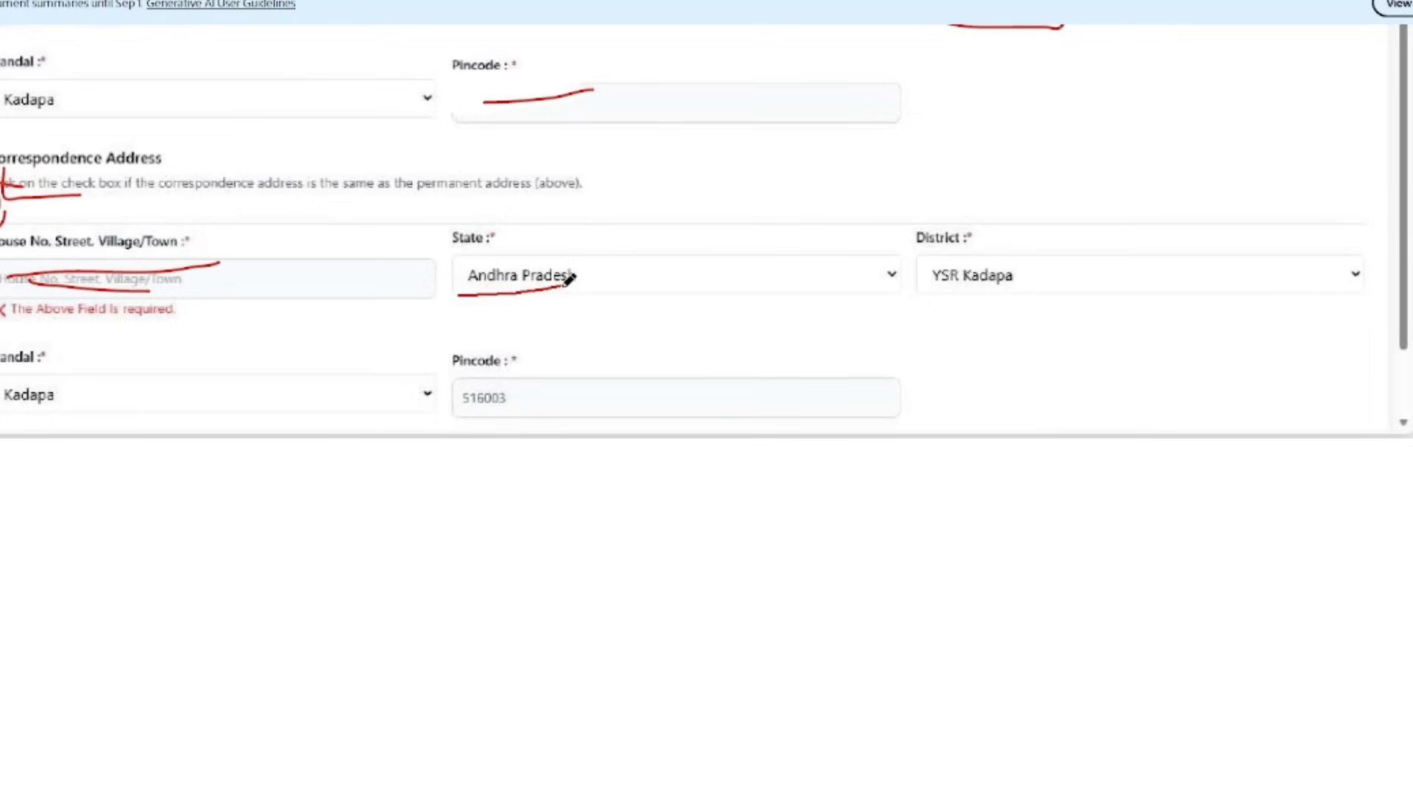
Step: Draw tick marks on the House No, Street, Village/Town fields of both the permanent and correspondence addresses
{"action": "scroll", "coordinate": [306, 171], "scroll_direction": "up", "scroll_amount": 2}
{"action": "scroll", "coordinate": [301, 177], "scroll_direction": "up", "scroll_amount": 3}
{"action": "mouse_move", "coordinate": [216, 277]}
{"action": "left_mouse_down"}
{"action": "mouse_move", "coordinate": [218, 302]}
{"action": "mouse_move", "coordinate": [317, 253]}
{"action": "left_mouse_up"}
{"action": "scroll", "coordinate": [330, 234], "scroll_direction": "down", "scroll_amount": 2}
{"action": "scroll", "coordinate": [330, 233], "scroll_direction": "down", "scroll_amount": 2}
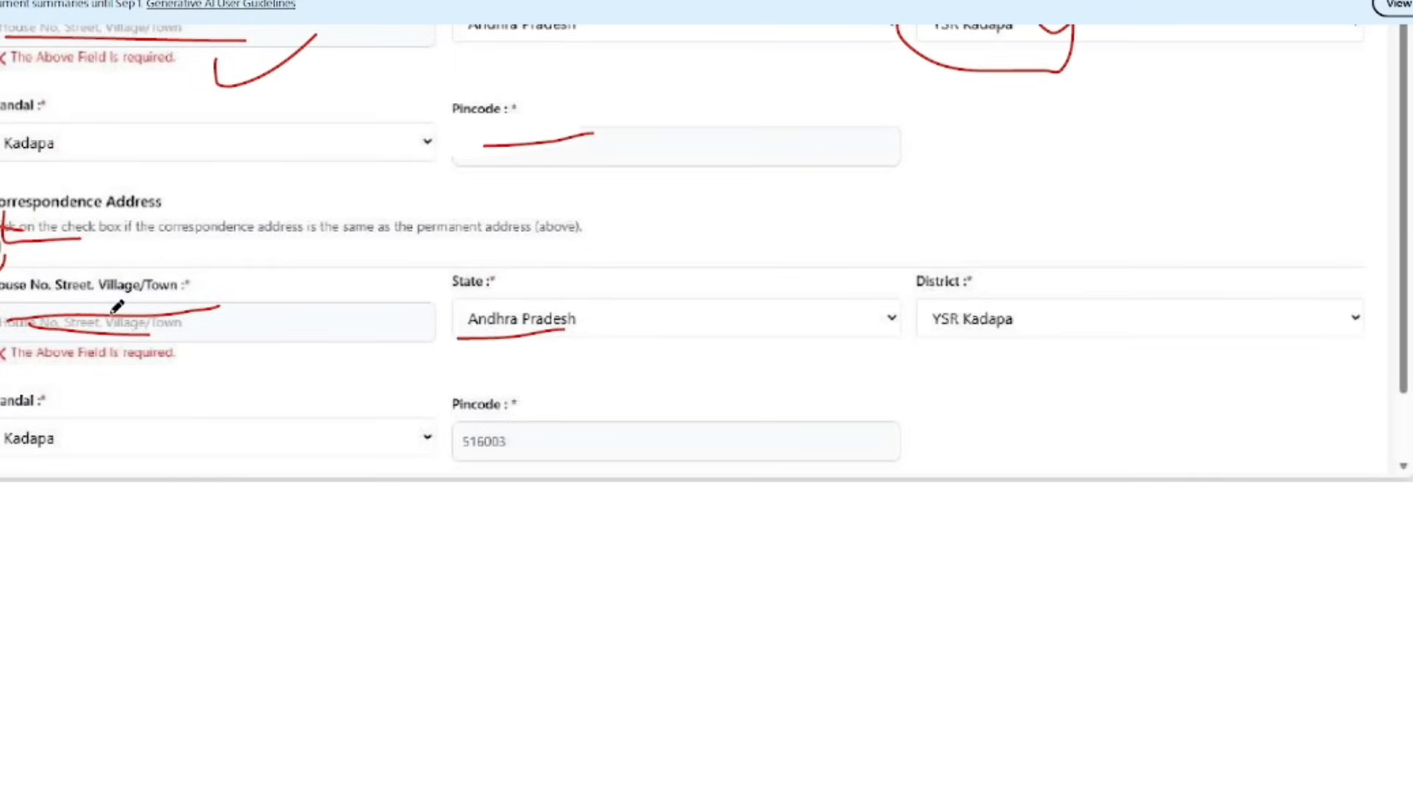
{"action": "mouse_move", "coordinate": [175, 327]}
{"action": "left_mouse_down"}
{"action": "mouse_move", "coordinate": [412, 291]}
{"action": "mouse_move", "coordinate": [436, 262]}
{"action": "left_mouse_up"}
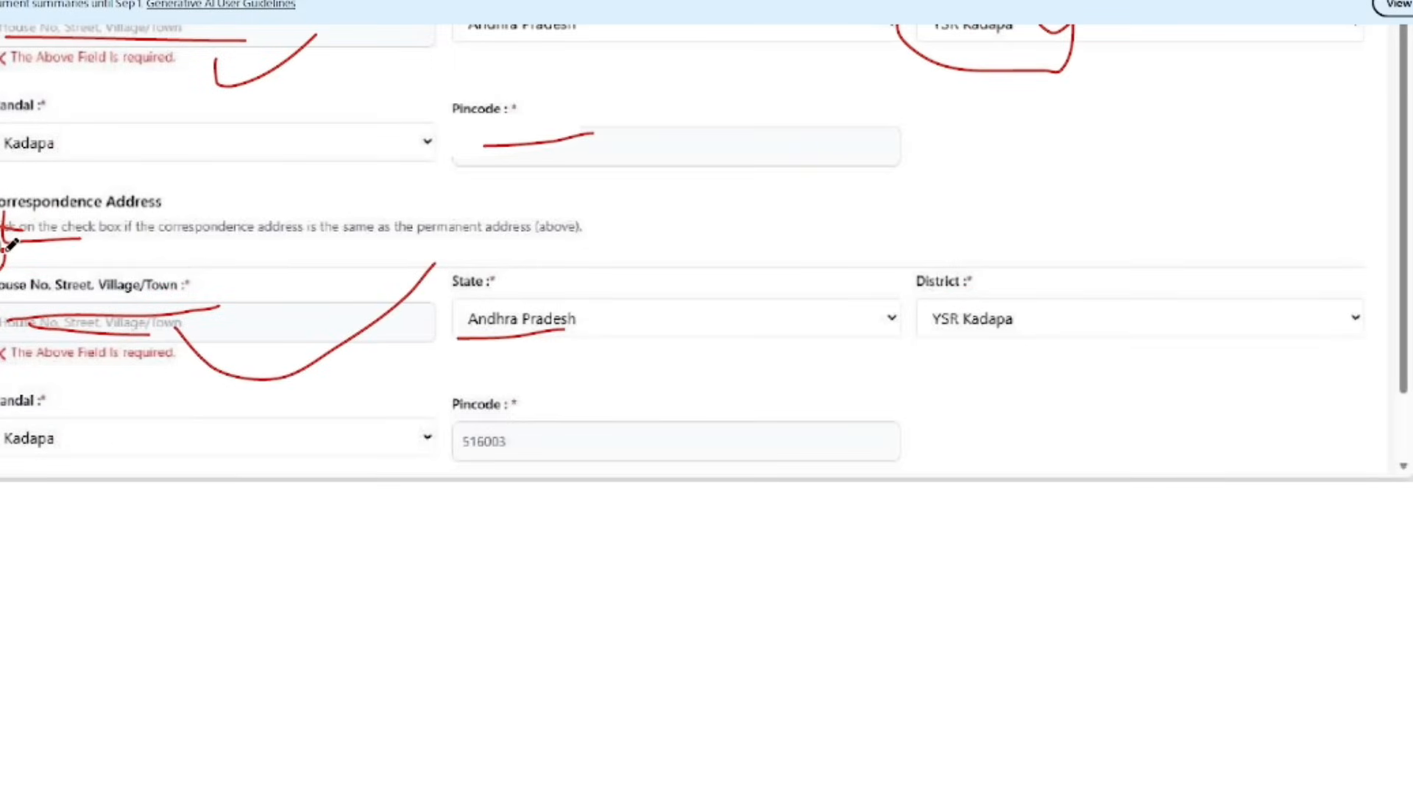
Step: Mark the Mobile field and the area beside it below the correspondence address, and circle and tick Save & Continue
{"action": "scroll", "coordinate": [513, 321], "scroll_direction": "down", "scroll_amount": 9}
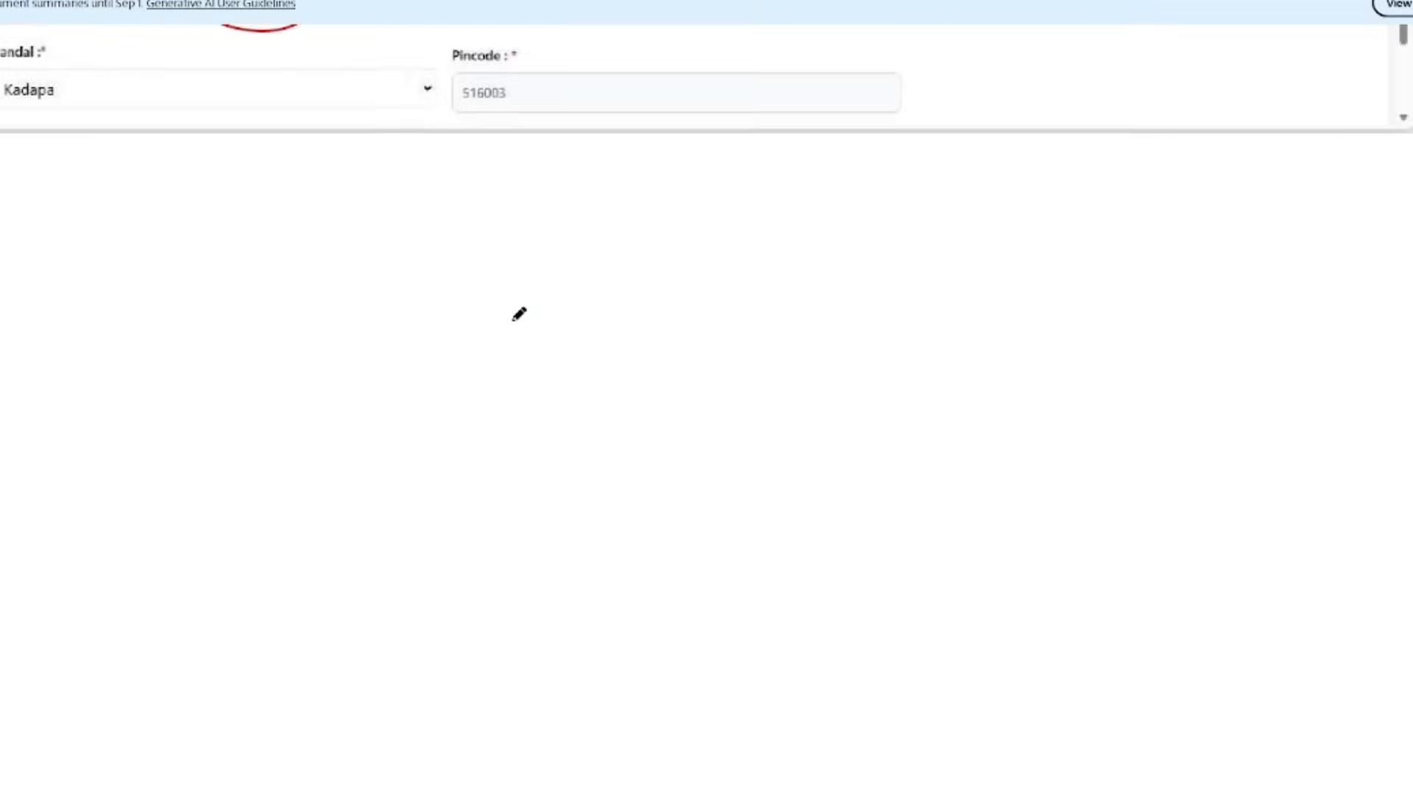
{"action": "scroll", "coordinate": [519, 315], "scroll_direction": "down", "scroll_amount": 10}
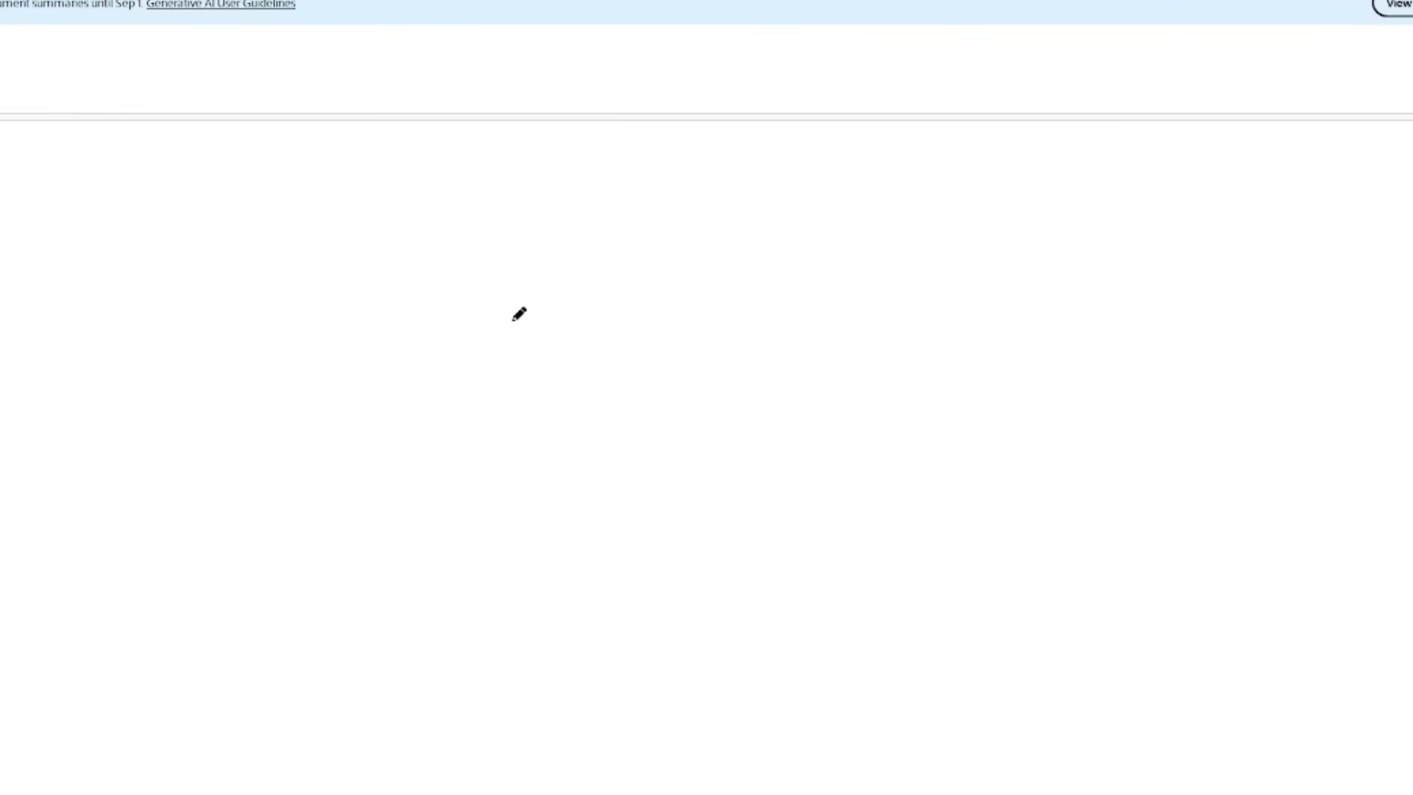
{"action": "scroll", "coordinate": [519, 314], "scroll_direction": "down", "scroll_amount": 5}
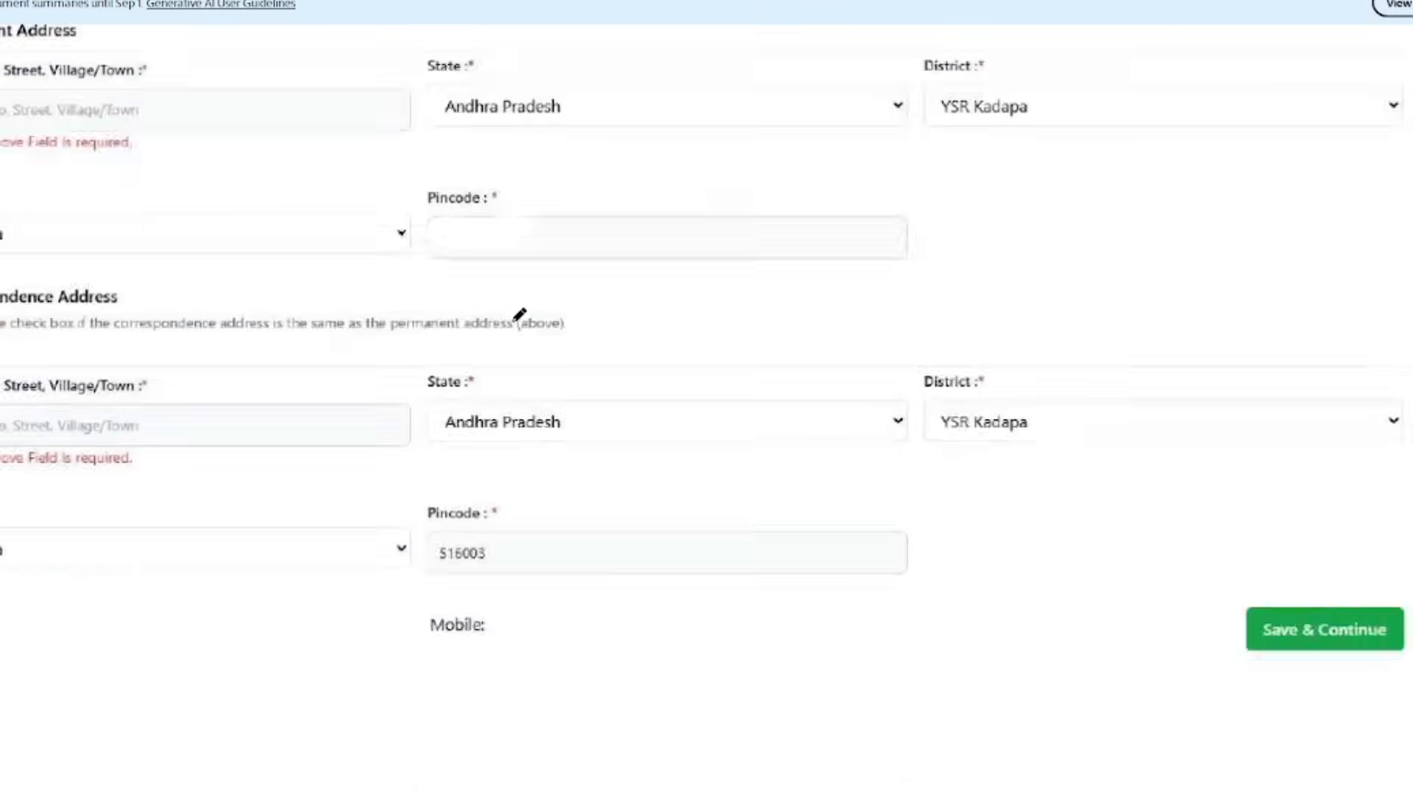
{"action": "scroll", "coordinate": [229, 364], "scroll_direction": "down", "scroll_amount": 2}
{"action": "left_click_drag", "start_coordinate": [50, 403], "coordinate": [0, 392]}
{"action": "mouse_move", "coordinate": [615, 385]}
{"action": "left_mouse_down"}
{"action": "mouse_move", "coordinate": [473, 426]}
{"action": "mouse_move", "coordinate": [530, 457]}
{"action": "left_mouse_up"}
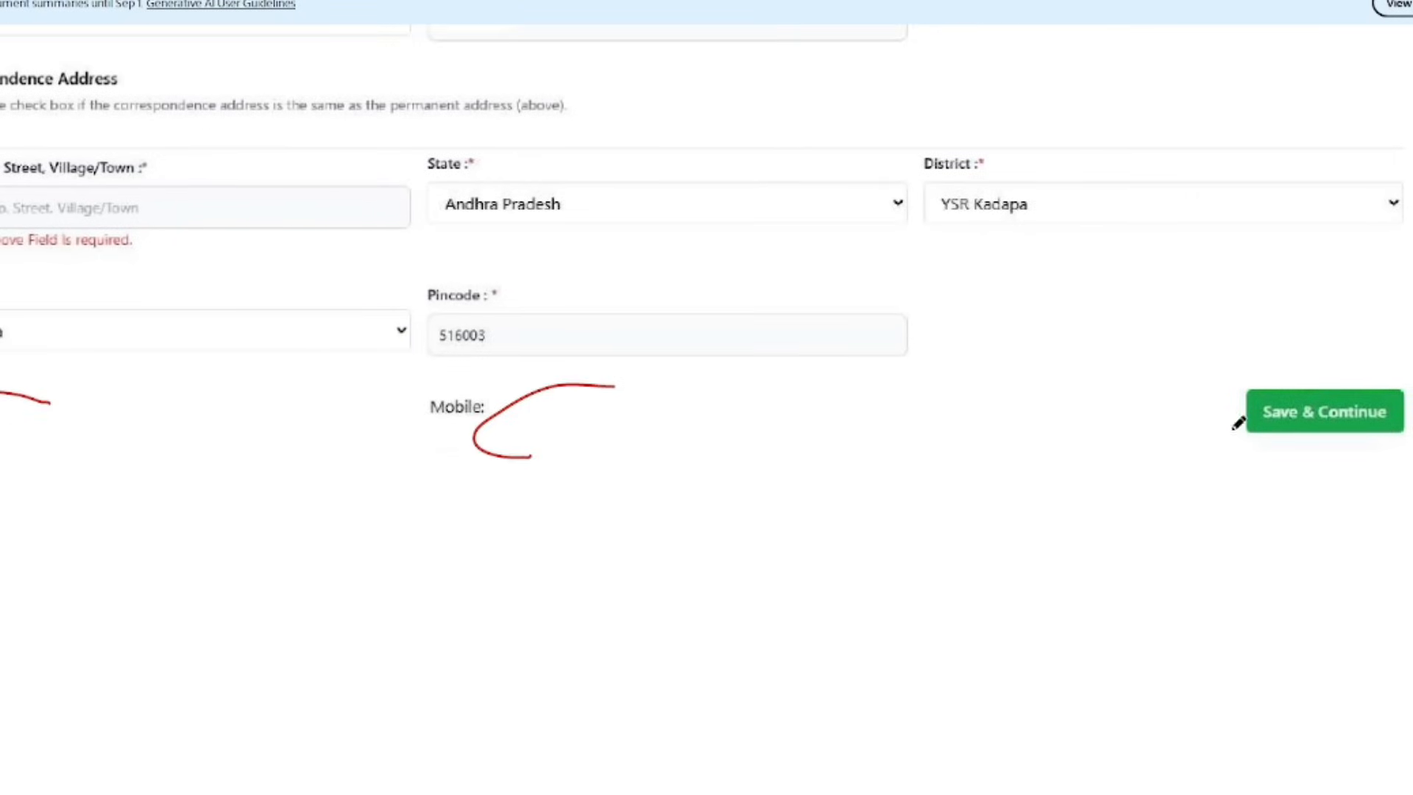
{"action": "mouse_move", "coordinate": [1411, 378]}
{"action": "left_mouse_down"}
{"action": "mouse_move", "coordinate": [1140, 436]}
{"action": "mouse_move", "coordinate": [1410, 518]}
{"action": "left_mouse_up"}
{"action": "mouse_move", "coordinate": [1318, 347]}
{"action": "left_mouse_down"}
{"action": "mouse_move", "coordinate": [1321, 368]}
{"action": "mouse_move", "coordinate": [1405, 325]}
{"action": "left_mouse_up"}
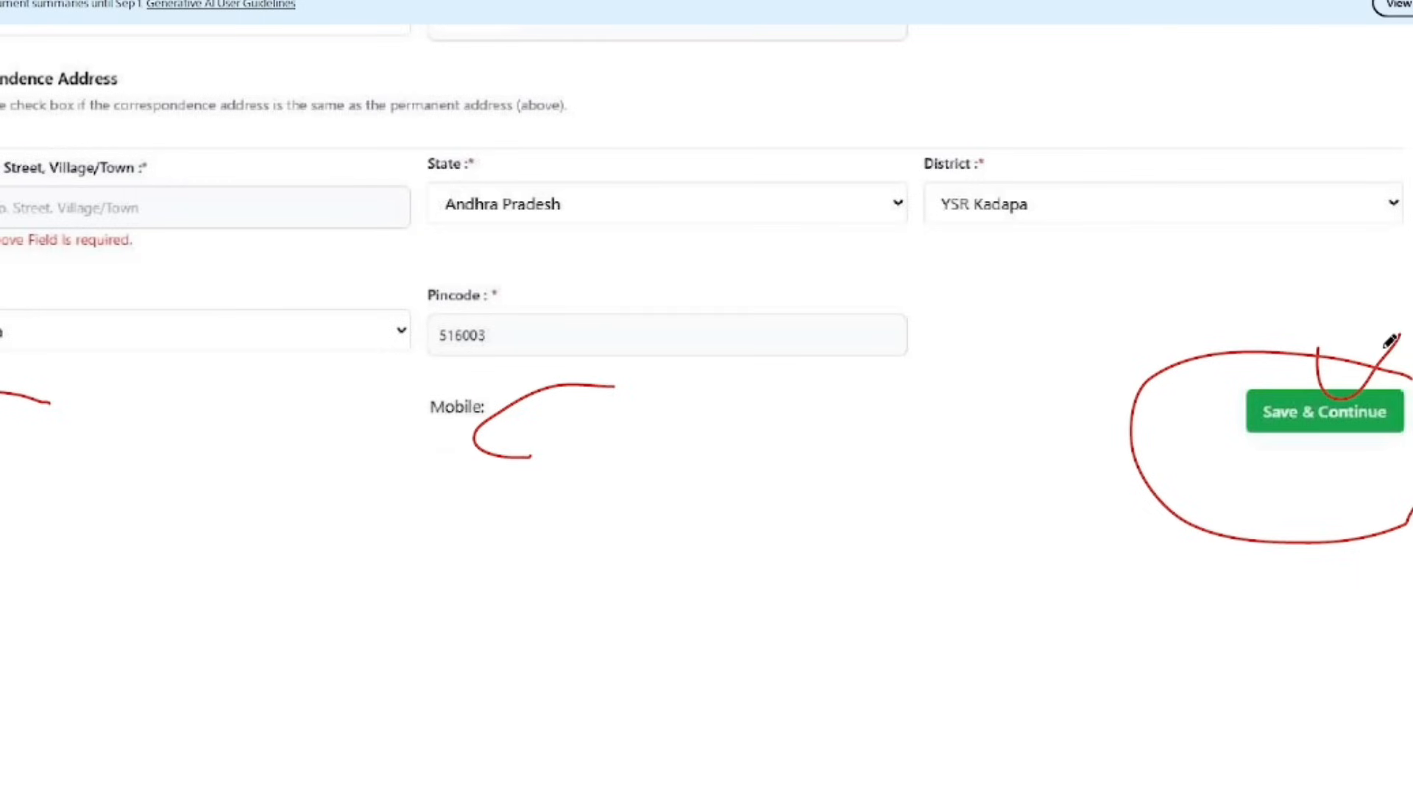
Step: Circle the Personal Information and Intermediate Details entries in the step list of the Intermediate Details page
{"action": "scroll", "coordinate": [1389, 340], "scroll_direction": "down", "scroll_amount": 10}
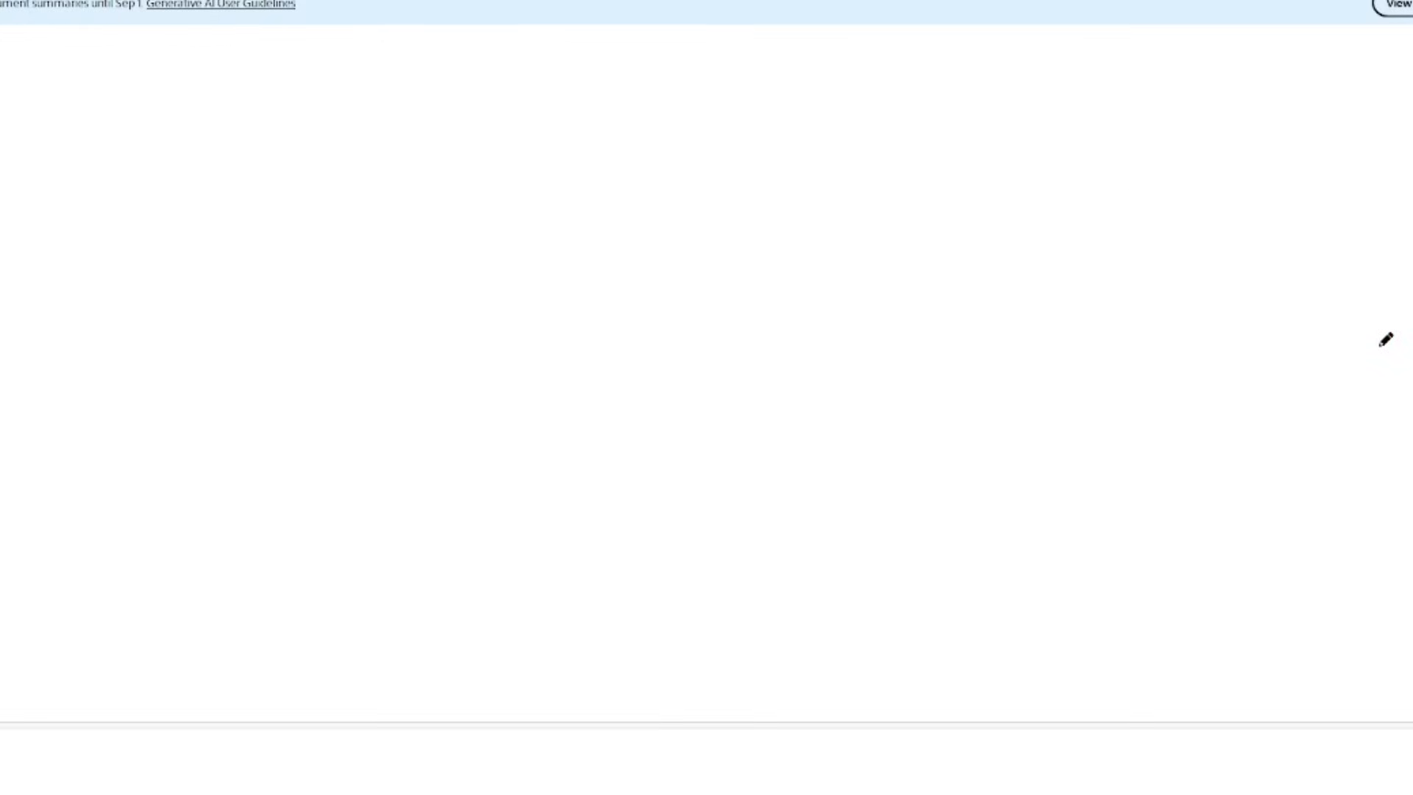
{"action": "scroll", "coordinate": [1385, 340], "scroll_direction": "down", "scroll_amount": 10}
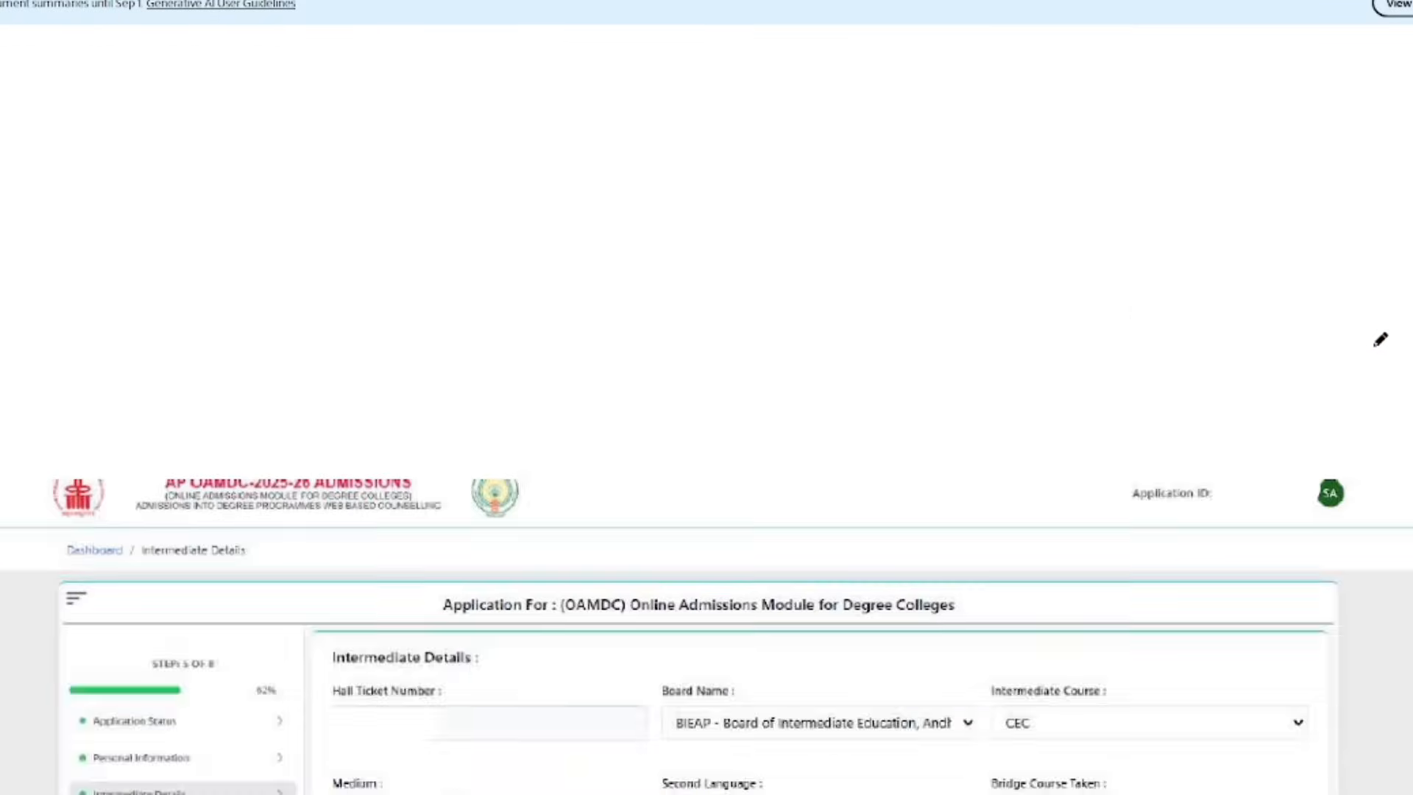
{"action": "scroll", "coordinate": [1380, 340], "scroll_direction": "down", "scroll_amount": 3}
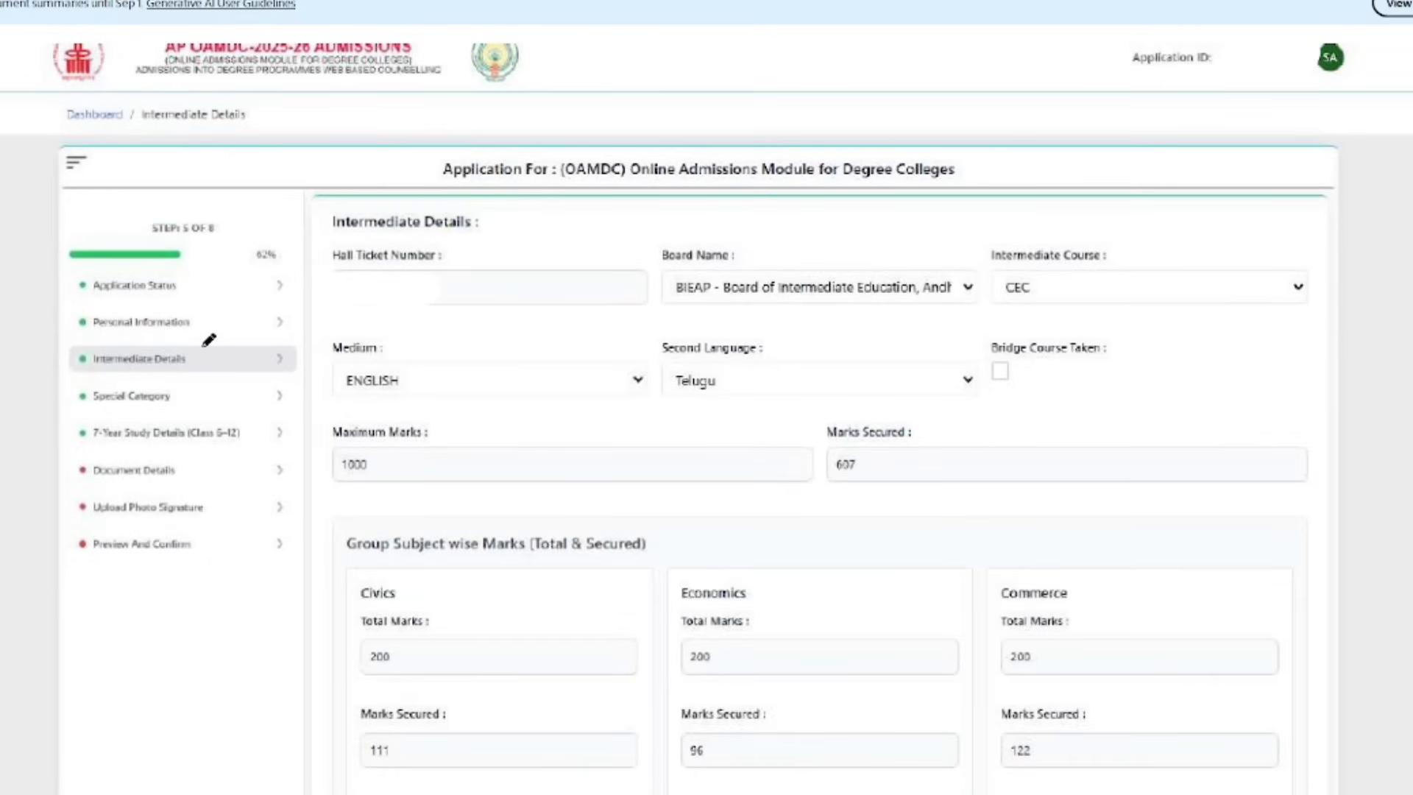
{"action": "mouse_move", "coordinate": [212, 320]}
{"action": "left_mouse_down"}
{"action": "mouse_move", "coordinate": [147, 307]}
{"action": "mouse_move", "coordinate": [65, 315]}
{"action": "mouse_move", "coordinate": [246, 329]}
{"action": "mouse_move", "coordinate": [251, 317]}
{"action": "mouse_move", "coordinate": [84, 344]}
{"action": "mouse_move", "coordinate": [162, 380]}
{"action": "mouse_move", "coordinate": [180, 372]}
{"action": "left_mouse_up"}
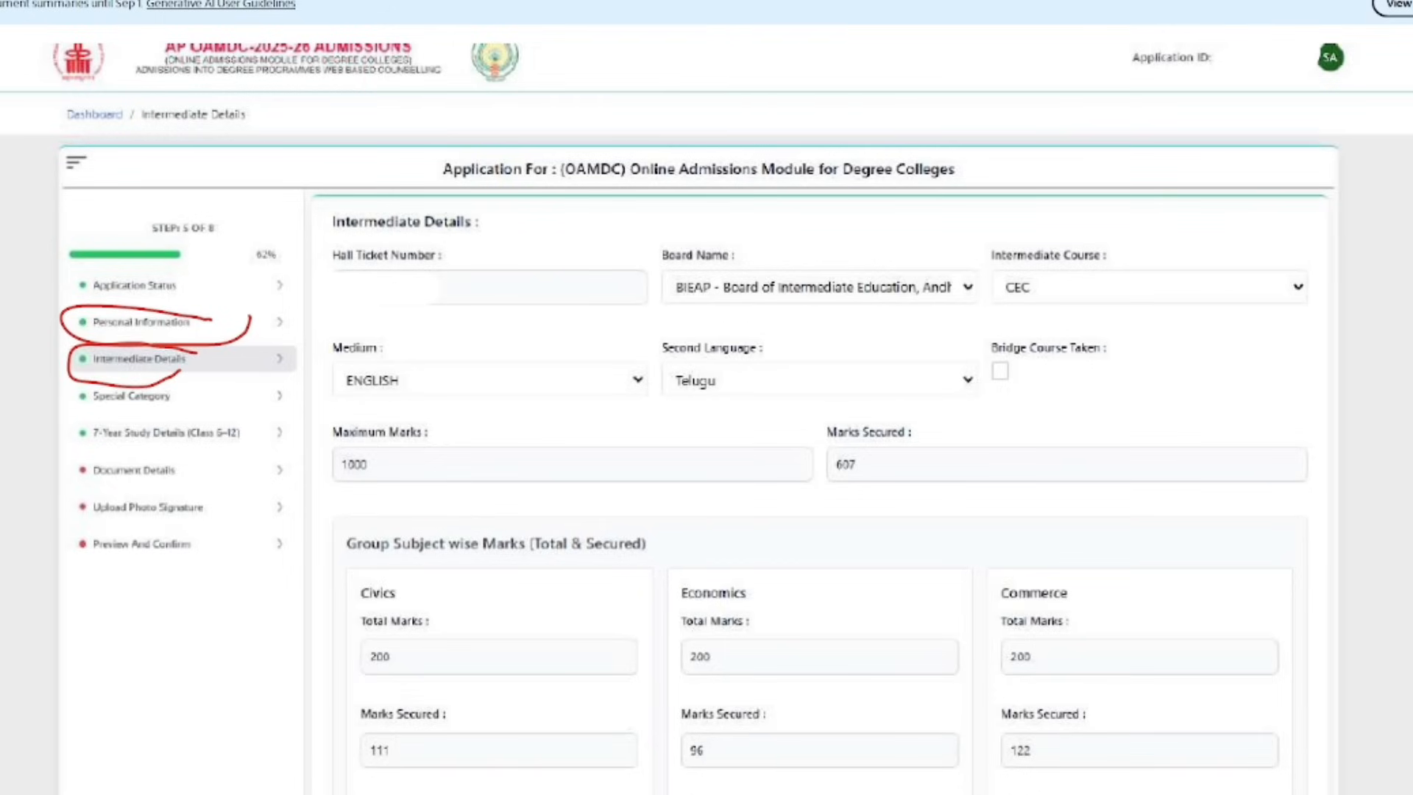
Step: Tick the Hall Ticket Number, Intermediate Course, Medium and Second Language fields, and partly circle the Bridge Course Taken checkbox
{"action": "left_click_drag", "start_coordinate": [415, 276], "coordinate": [500, 232]}
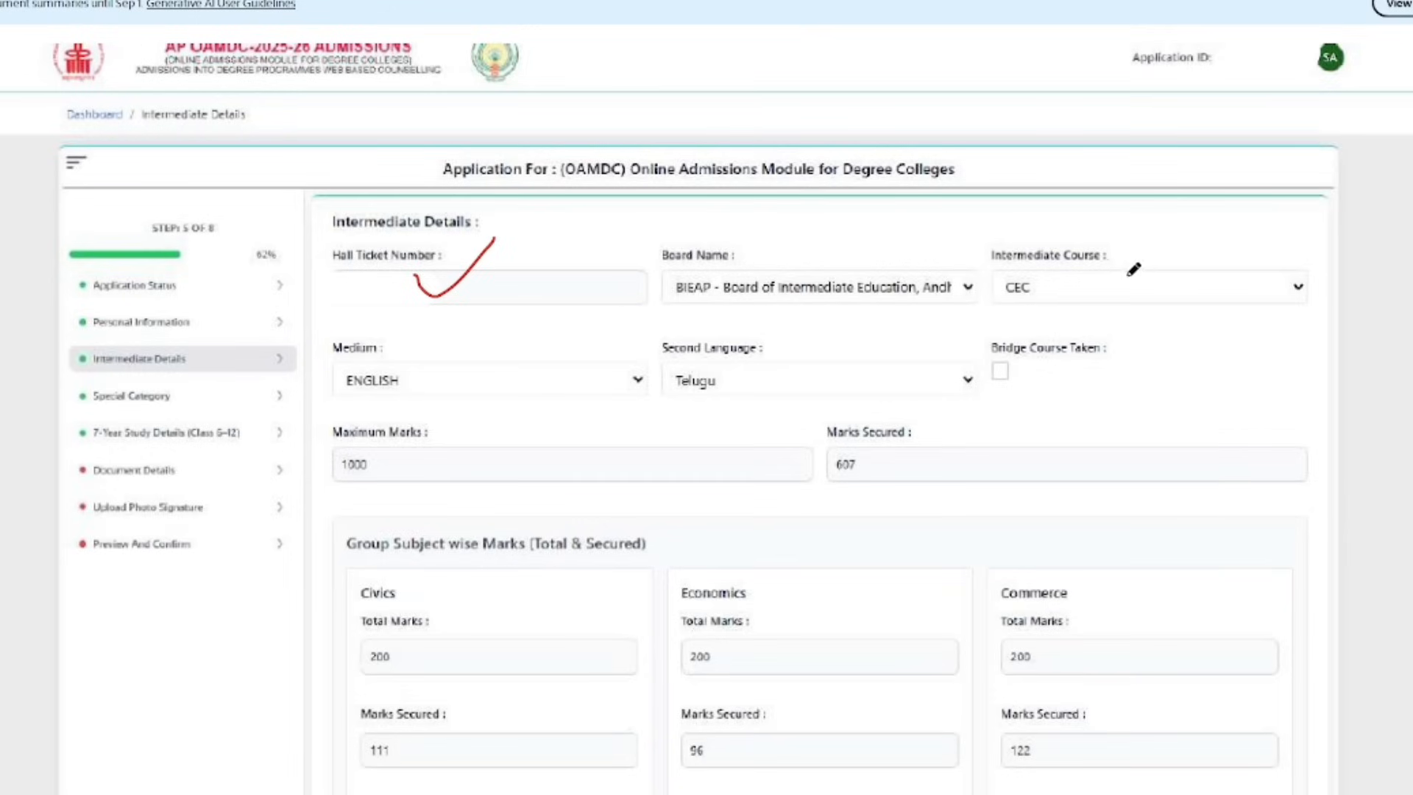
{"action": "left_click_drag", "start_coordinate": [1196, 283], "coordinate": [1300, 257]}
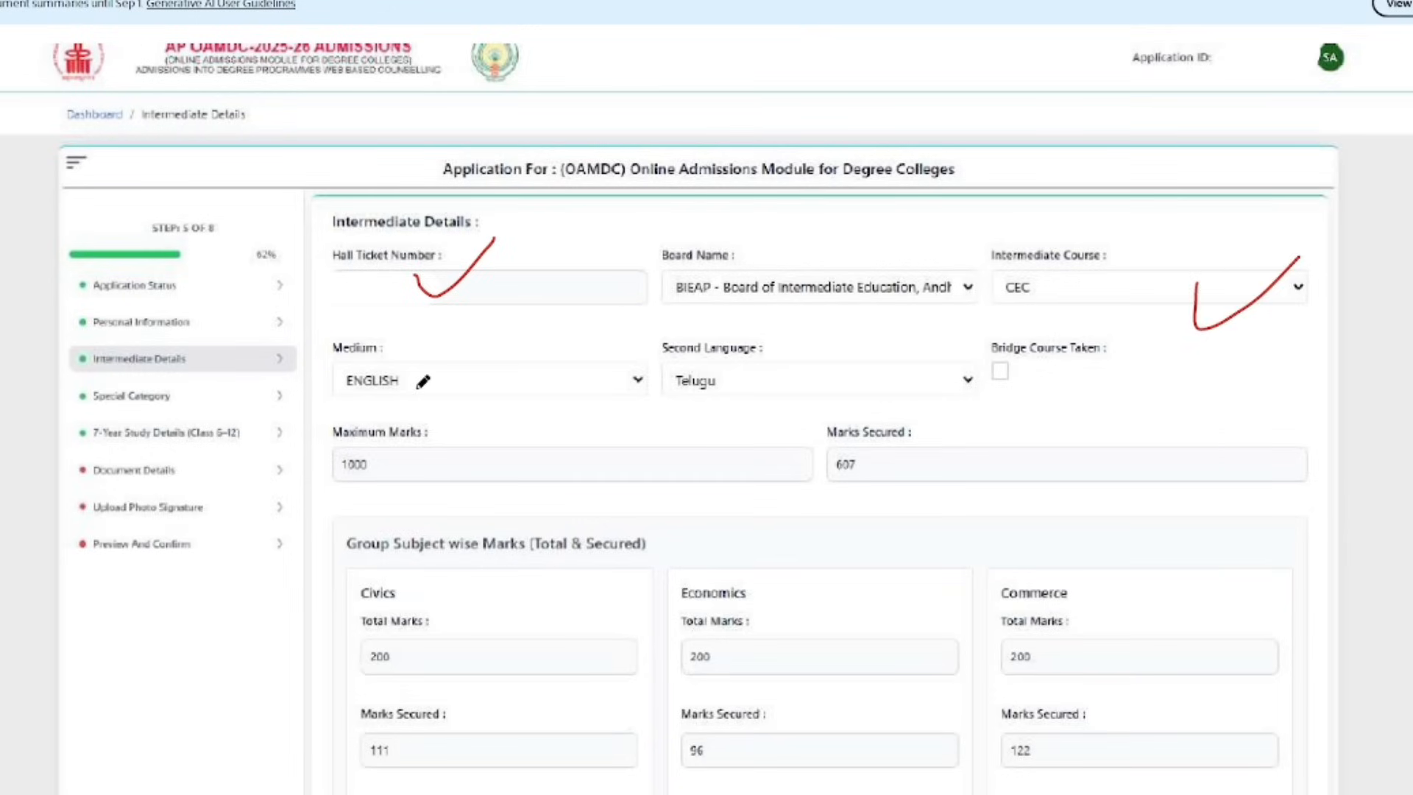
{"action": "mouse_move", "coordinate": [494, 364]}
{"action": "left_mouse_down"}
{"action": "mouse_move", "coordinate": [518, 399]}
{"action": "mouse_move", "coordinate": [566, 328]}
{"action": "left_mouse_up"}
{"action": "left_click_drag", "start_coordinate": [835, 358], "coordinate": [902, 365]}
{"action": "mouse_move", "coordinate": [1041, 352]}
{"action": "left_mouse_down"}
{"action": "mouse_move", "coordinate": [970, 425]}
{"action": "mouse_move", "coordinate": [1065, 424]}
{"action": "left_mouse_up"}
Step: Circle and tick the overall Marks Secured entry, and add a dot in the Intermediate Course field
{"action": "scroll", "coordinate": [1063, 400], "scroll_direction": "down", "scroll_amount": 2}
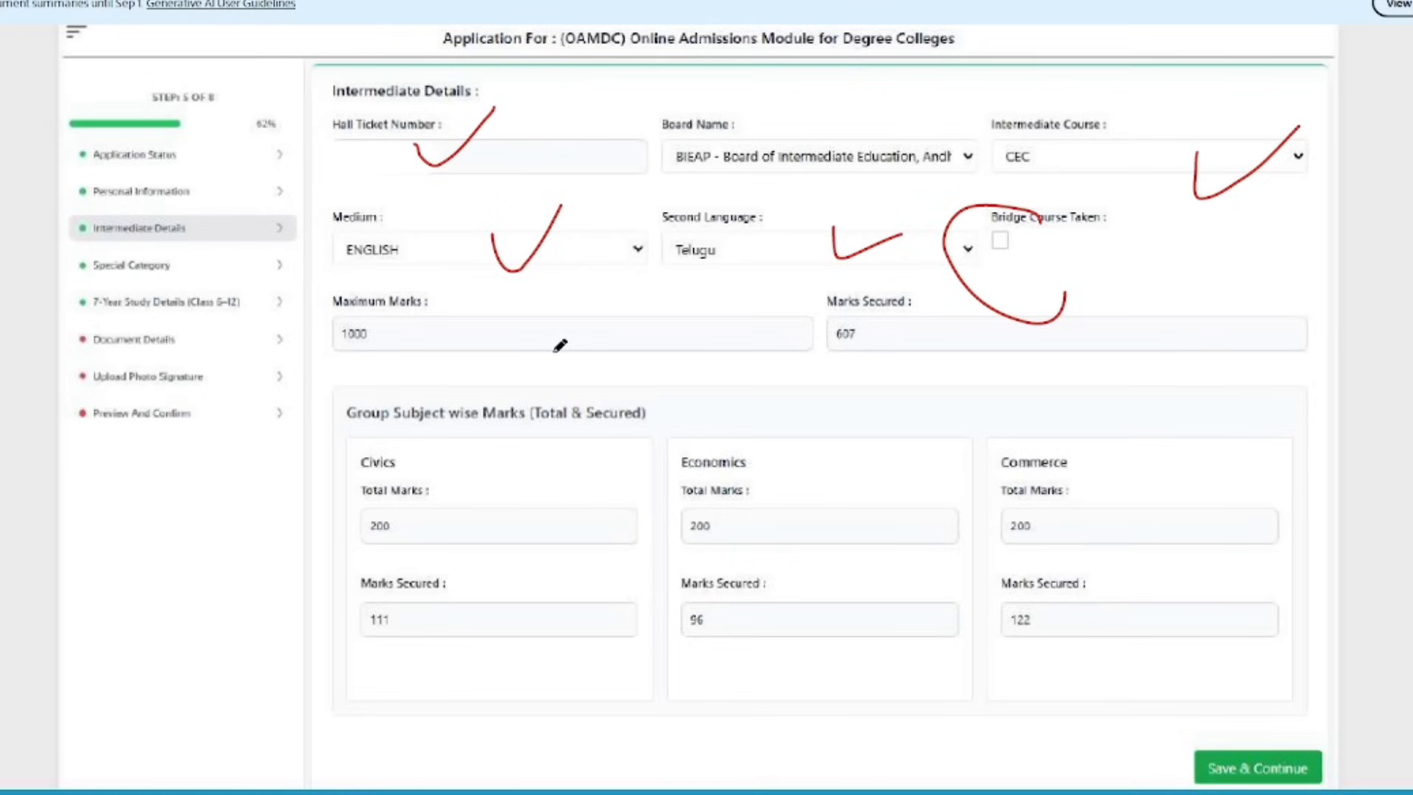
{"action": "mouse_move", "coordinate": [882, 336]}
{"action": "left_mouse_down"}
{"action": "mouse_move", "coordinate": [840, 327]}
{"action": "mouse_move", "coordinate": [878, 352]}
{"action": "mouse_move", "coordinate": [886, 342]}
{"action": "mouse_move", "coordinate": [876, 377]}
{"action": "mouse_move", "coordinate": [955, 318]}
{"action": "left_mouse_up"}
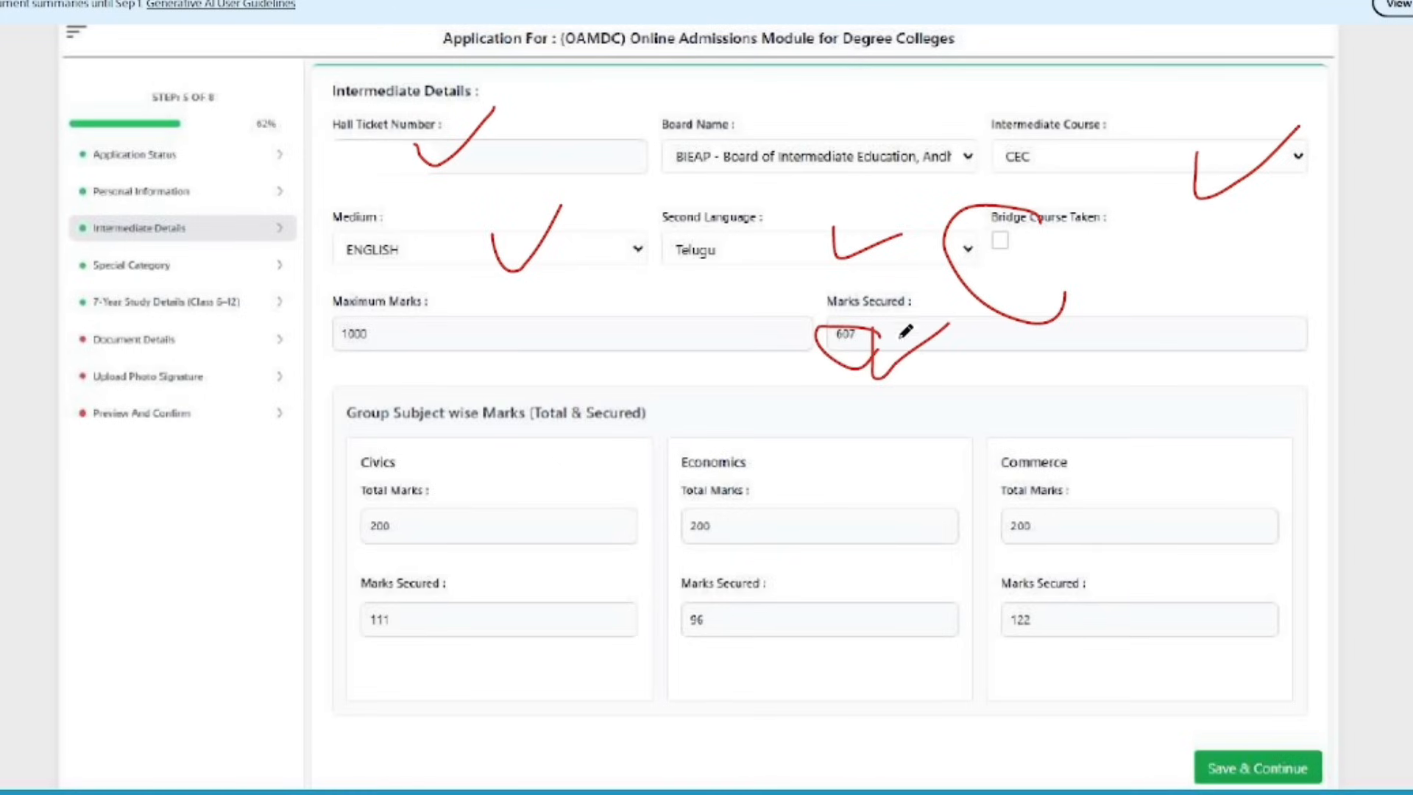
{"action": "scroll", "coordinate": [743, 407], "scroll_direction": "down", "scroll_amount": 1}
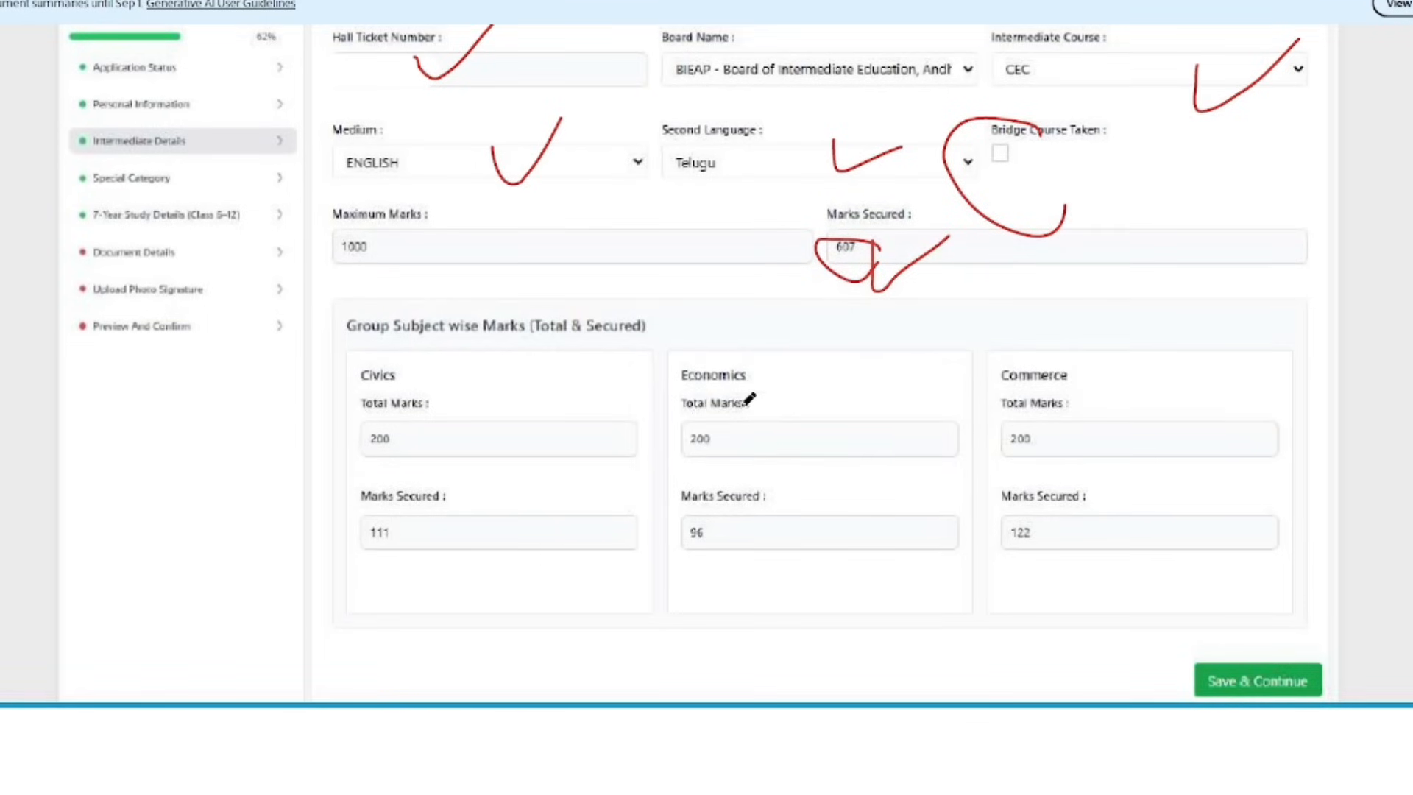
{"action": "scroll", "coordinate": [745, 402], "scroll_direction": "up", "scroll_amount": 3}
{"action": "left_click", "coordinate": [1232, 191]}
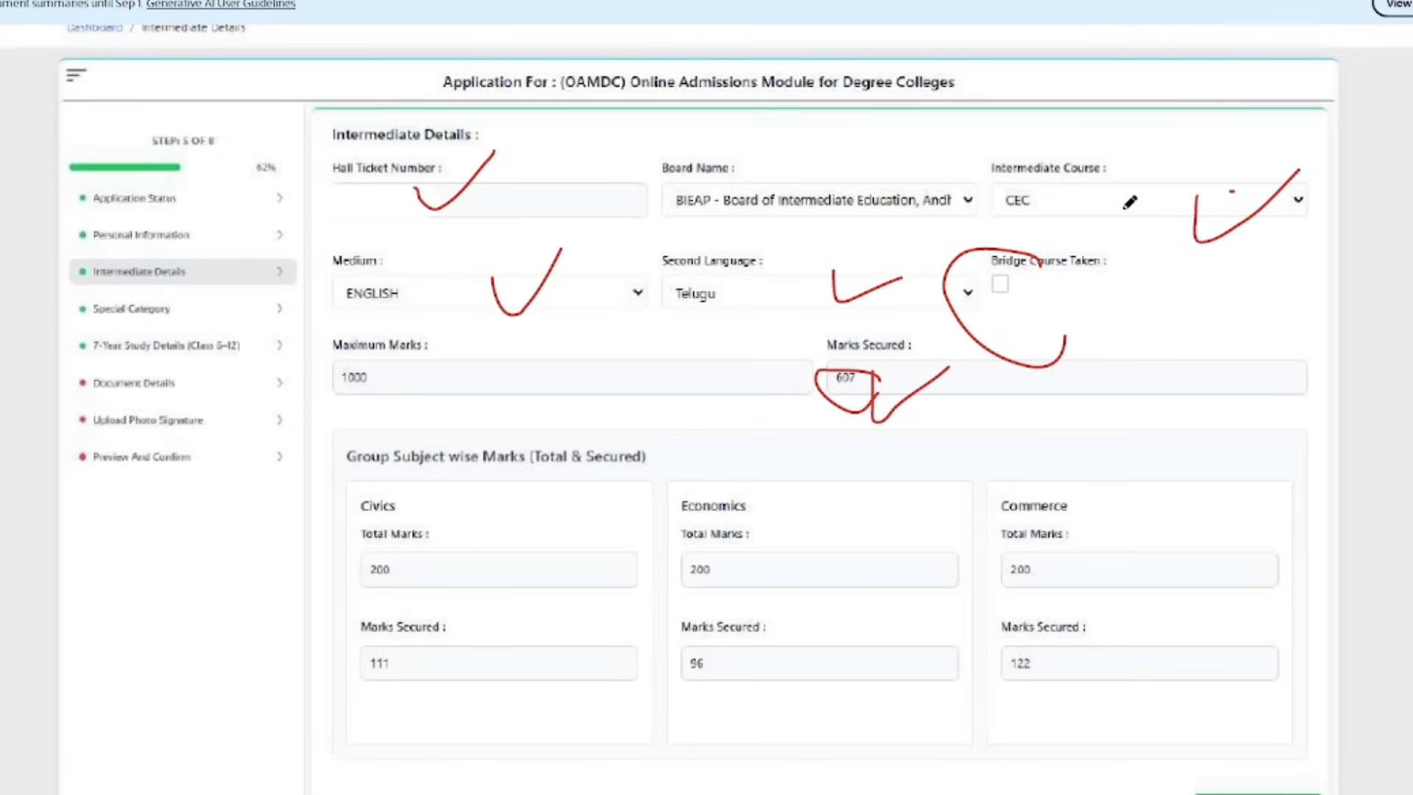
Step: Draw a large loop around the Maximum Marks and Group Subject wise Marks sections, and mark Save & Continue
{"action": "scroll", "coordinate": [1130, 202], "scroll_direction": "down", "scroll_amount": 1}
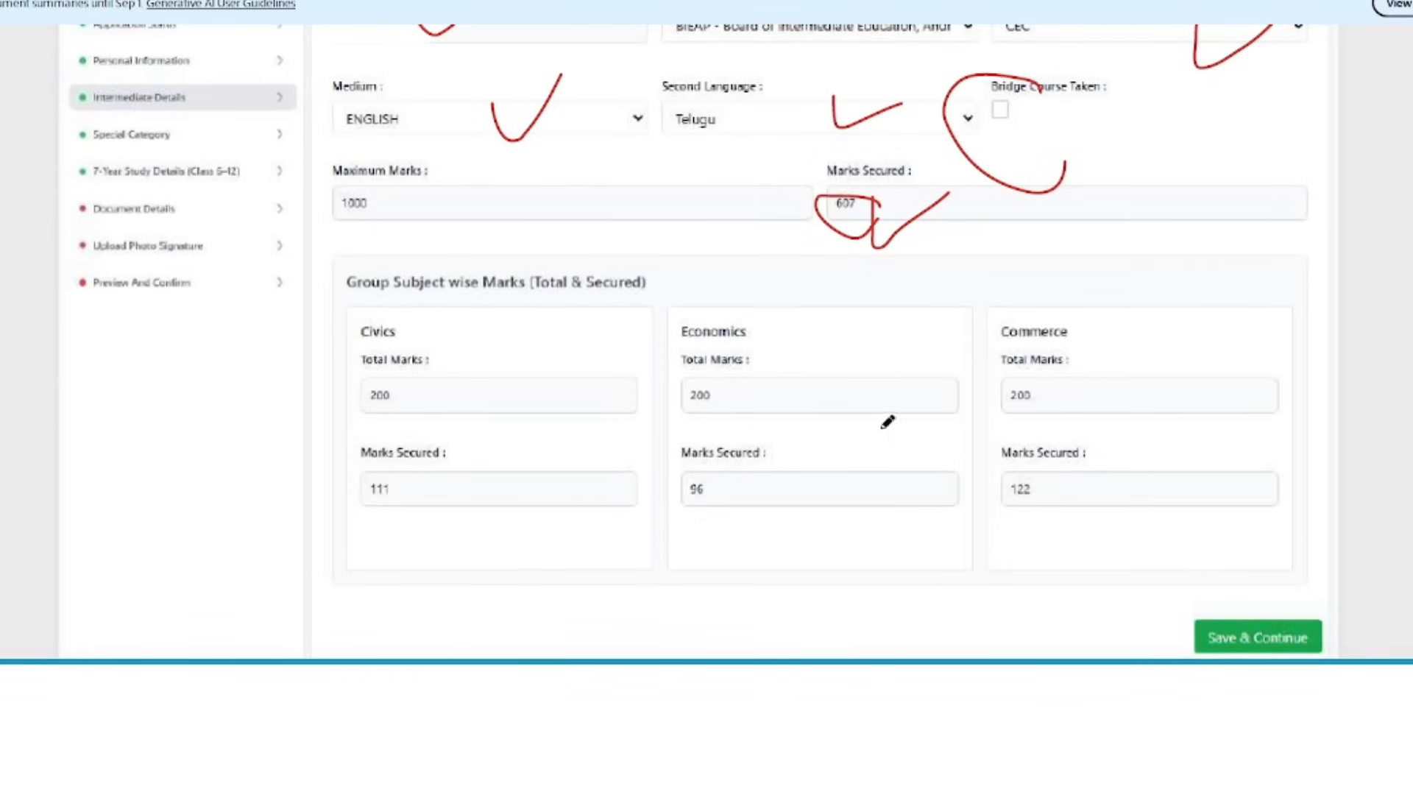
{"action": "mouse_move", "coordinate": [950, 350]}
{"action": "left_mouse_down"}
{"action": "mouse_move", "coordinate": [968, 563]}
{"action": "mouse_move", "coordinate": [1412, 536]}
{"action": "mouse_move", "coordinate": [354, 190]}
{"action": "mouse_move", "coordinate": [395, 506]}
{"action": "left_mouse_up"}
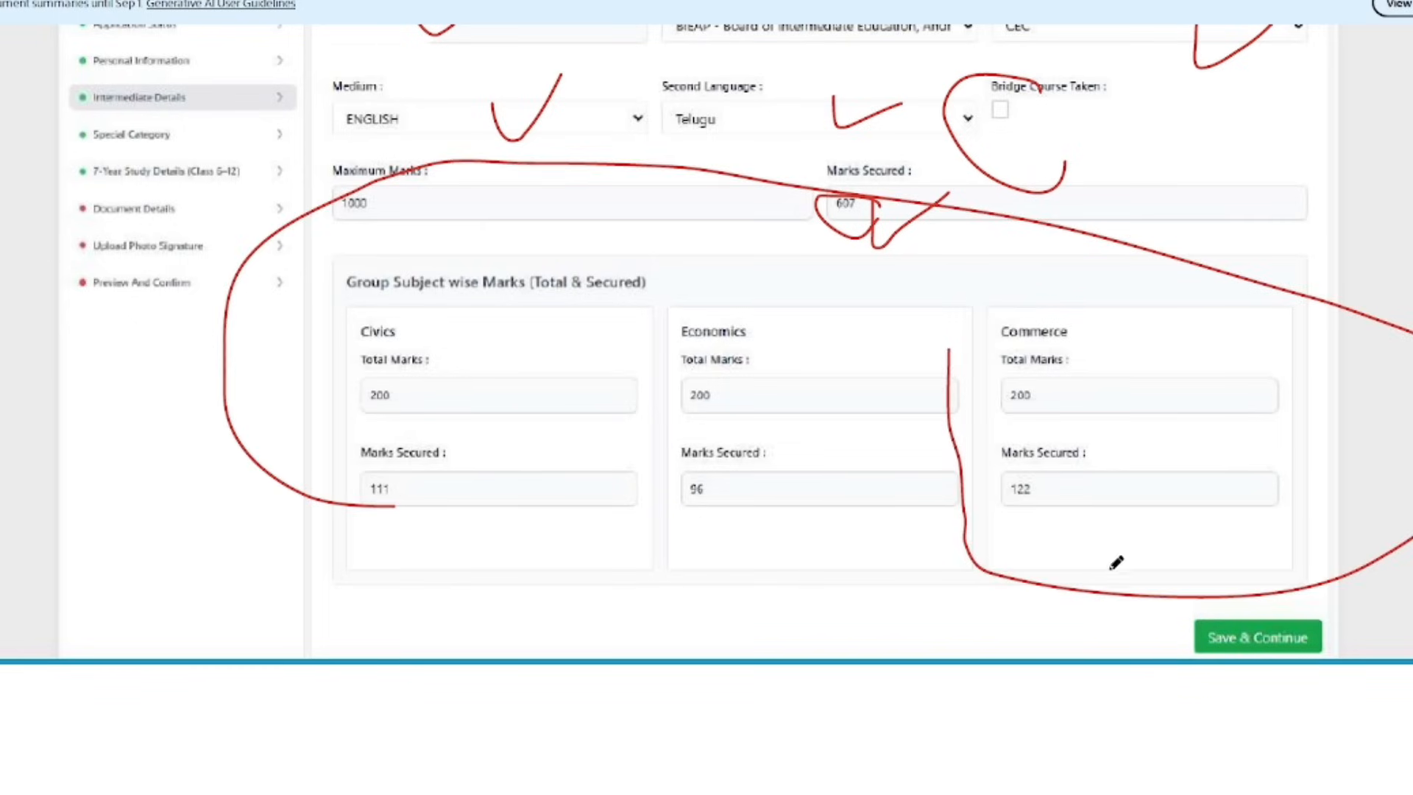
{"action": "scroll", "coordinate": [1119, 563], "scroll_direction": "down", "scroll_amount": 1}
{"action": "scroll", "coordinate": [1124, 563], "scroll_direction": "down", "scroll_amount": 1}
{"action": "left_click_drag", "start_coordinate": [1290, 535], "coordinate": [1272, 593]}
Step: Tick the PH (Disabled) checkbox on the Special Category page and draw a short line beside that option
{"action": "scroll", "coordinate": [1215, 582], "scroll_direction": "down", "scroll_amount": 6}
{"action": "scroll", "coordinate": [1181, 568], "scroll_direction": "down", "scroll_amount": 20}
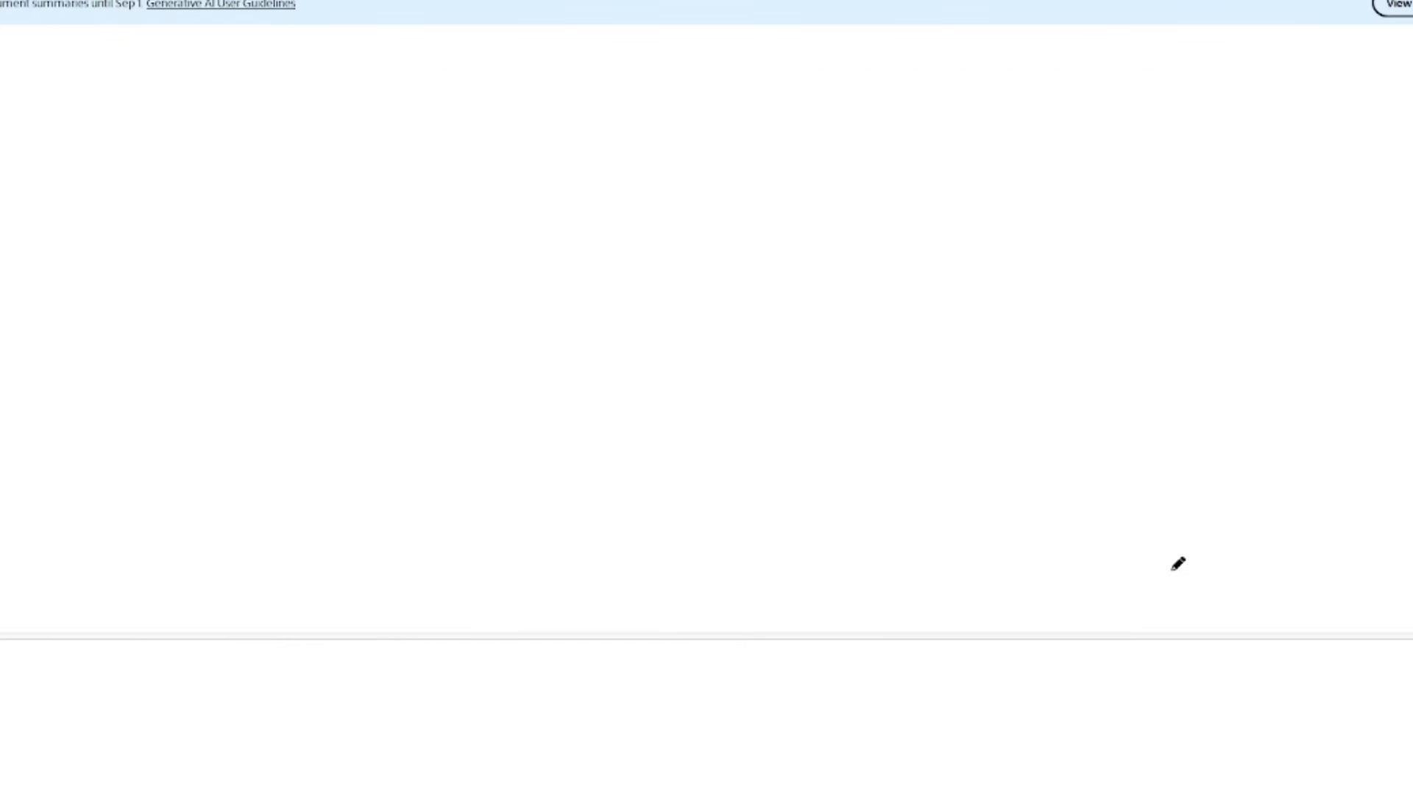
{"action": "scroll", "coordinate": [1161, 568], "scroll_direction": "down", "scroll_amount": 5}
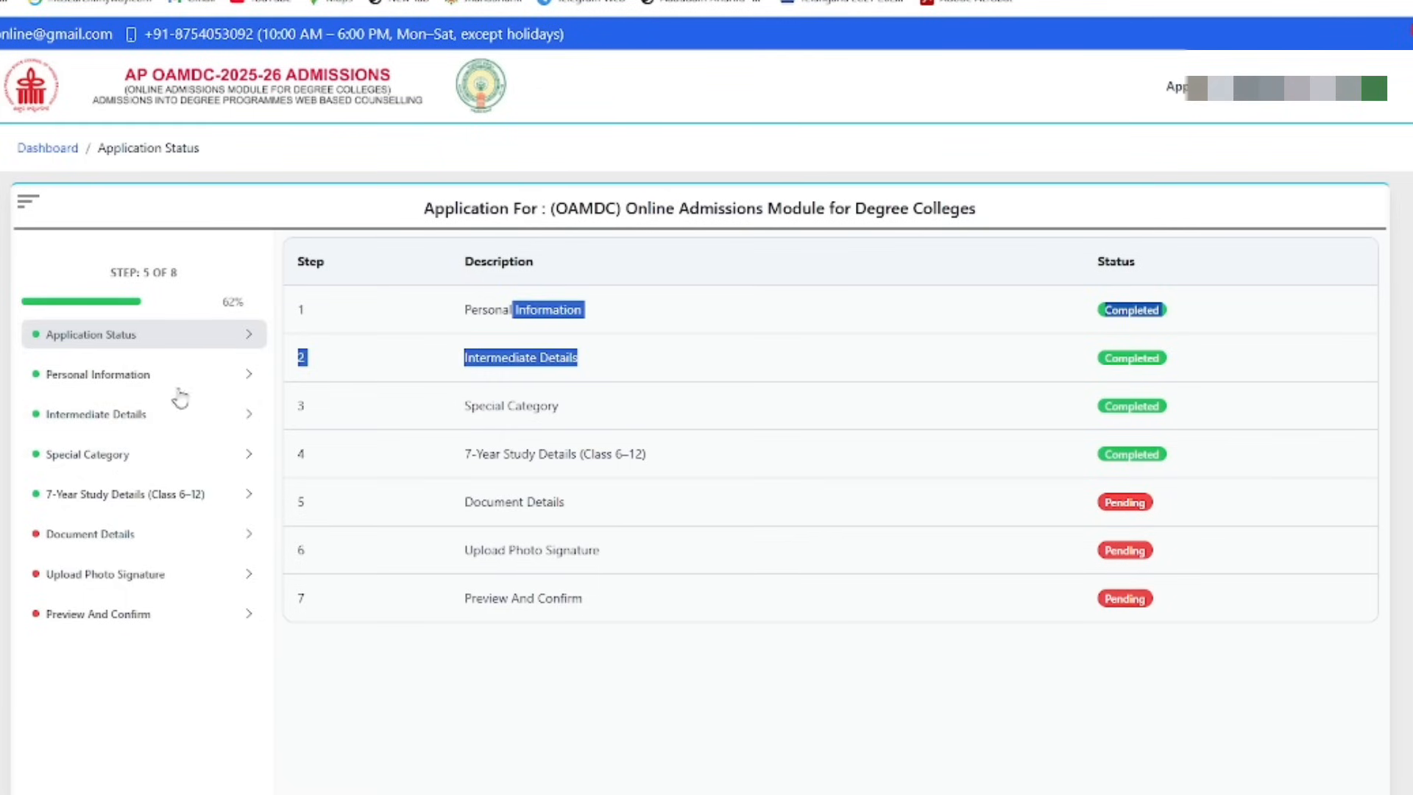
{"action": "left_click", "coordinate": [28, 200]}
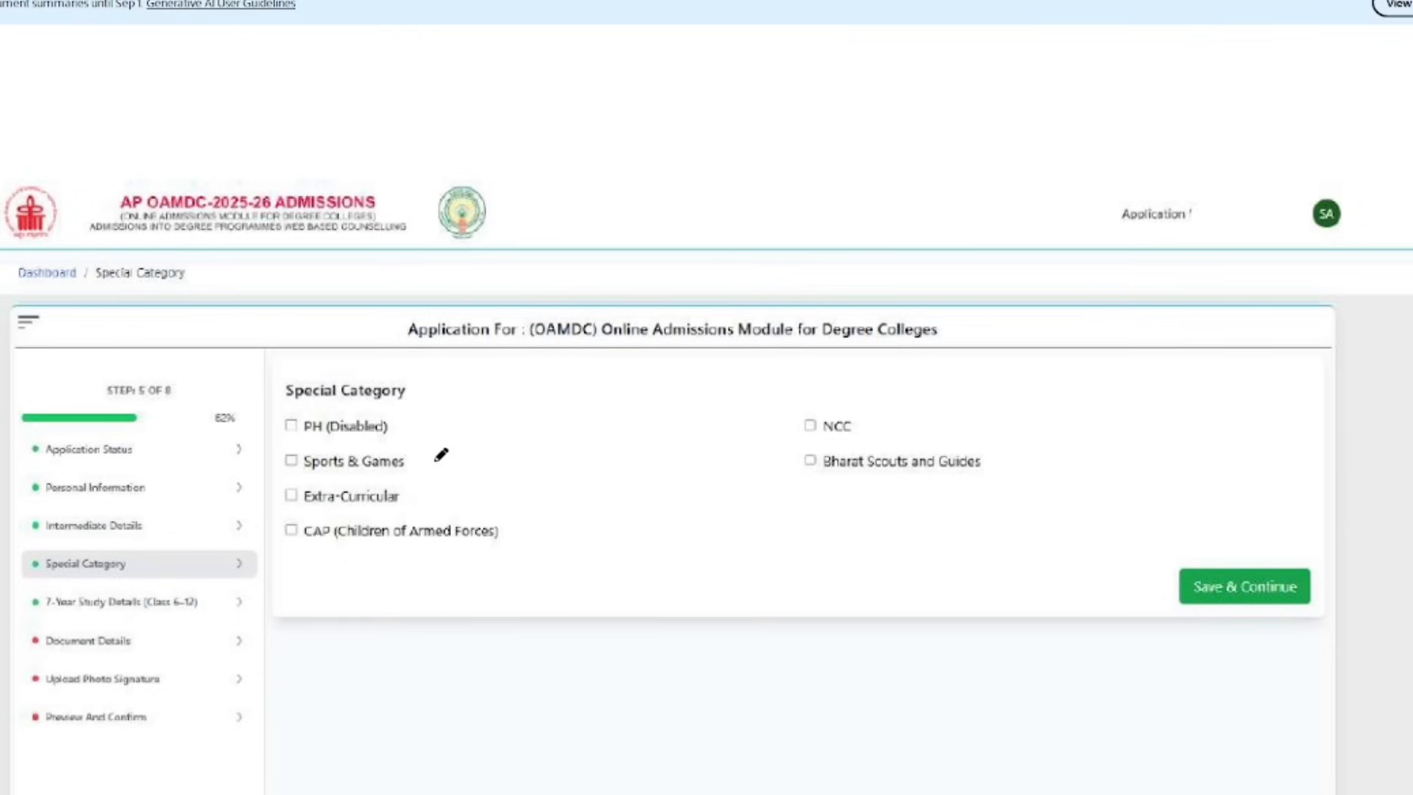
{"action": "scroll", "coordinate": [440, 450], "scroll_direction": "down", "scroll_amount": 1}
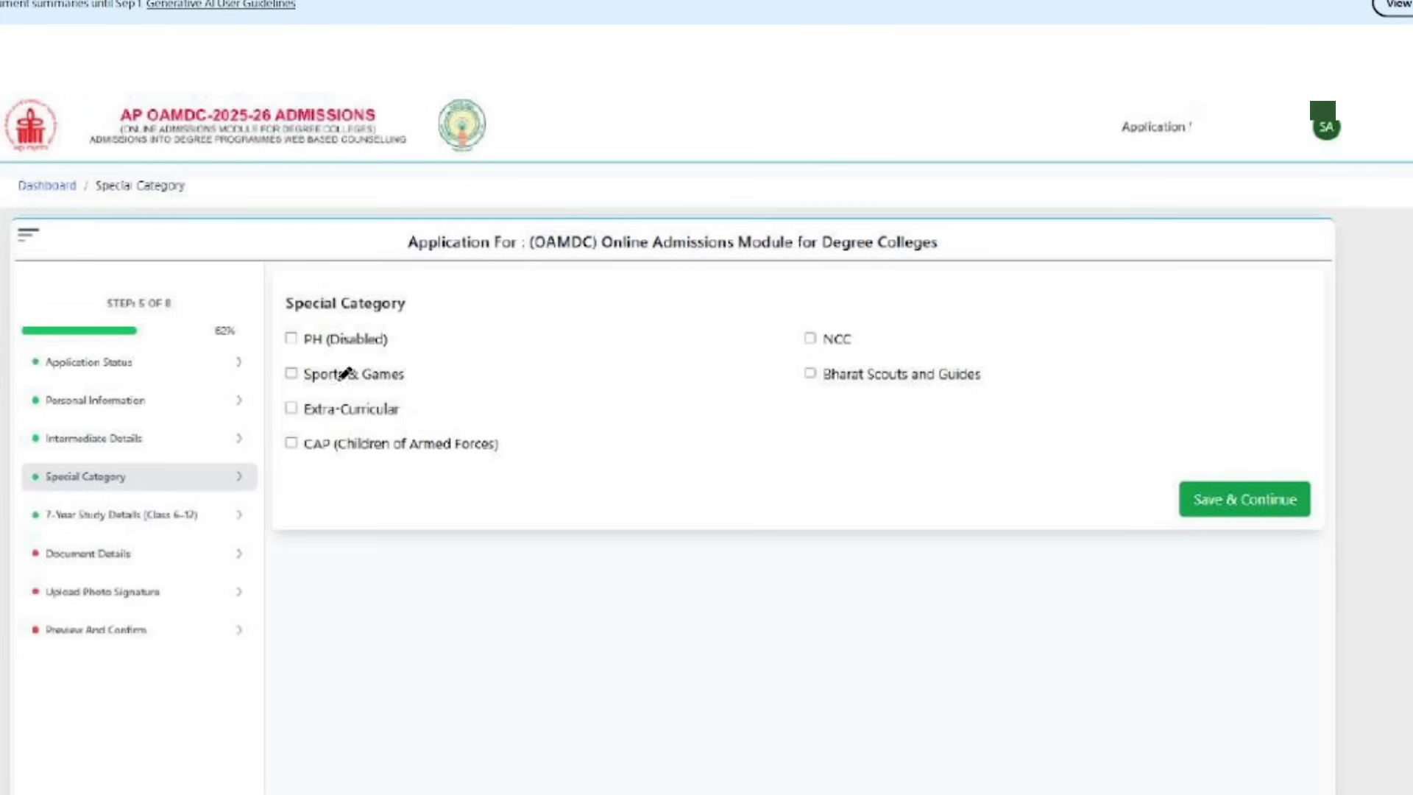
{"action": "left_click_drag", "start_coordinate": [288, 332], "coordinate": [304, 321]}
{"action": "left_click_drag", "start_coordinate": [435, 341], "coordinate": [532, 340]}
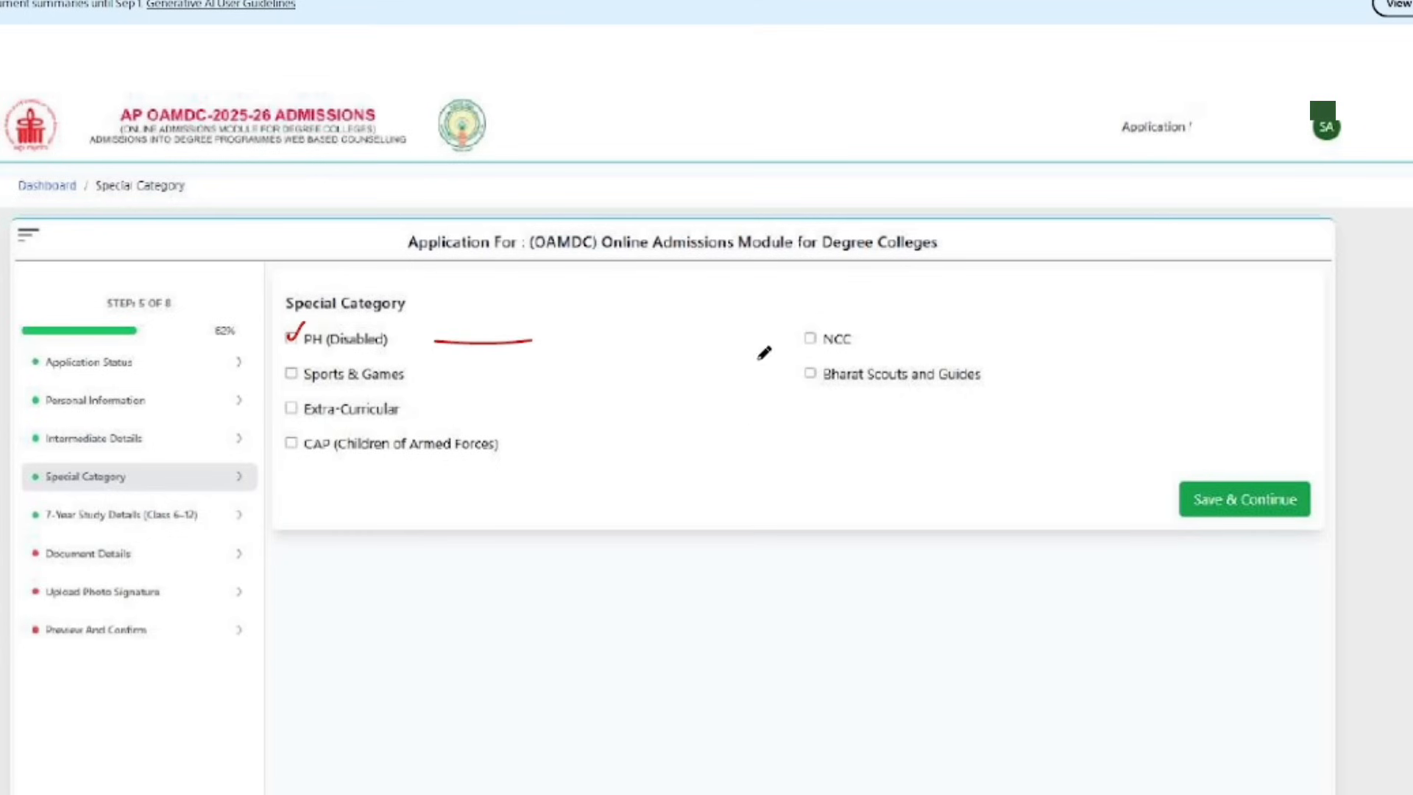
Step: Draw a large loop around the Special Category options, and circle Save & Continue with a tick above it
{"action": "mouse_move", "coordinate": [904, 201]}
{"action": "left_mouse_down"}
{"action": "mouse_move", "coordinate": [567, 188]}
{"action": "mouse_move", "coordinate": [1065, 503]}
{"action": "left_mouse_up"}
{"action": "mouse_move", "coordinate": [998, 262]}
{"action": "left_mouse_down"}
{"action": "mouse_move", "coordinate": [1027, 344]}
{"action": "mouse_move", "coordinate": [1058, 347]}
{"action": "left_mouse_up"}
{"action": "left_click_drag", "start_coordinate": [1258, 466], "coordinate": [1328, 482]}
{"action": "left_click_drag", "start_coordinate": [1162, 375], "coordinate": [1302, 339]}
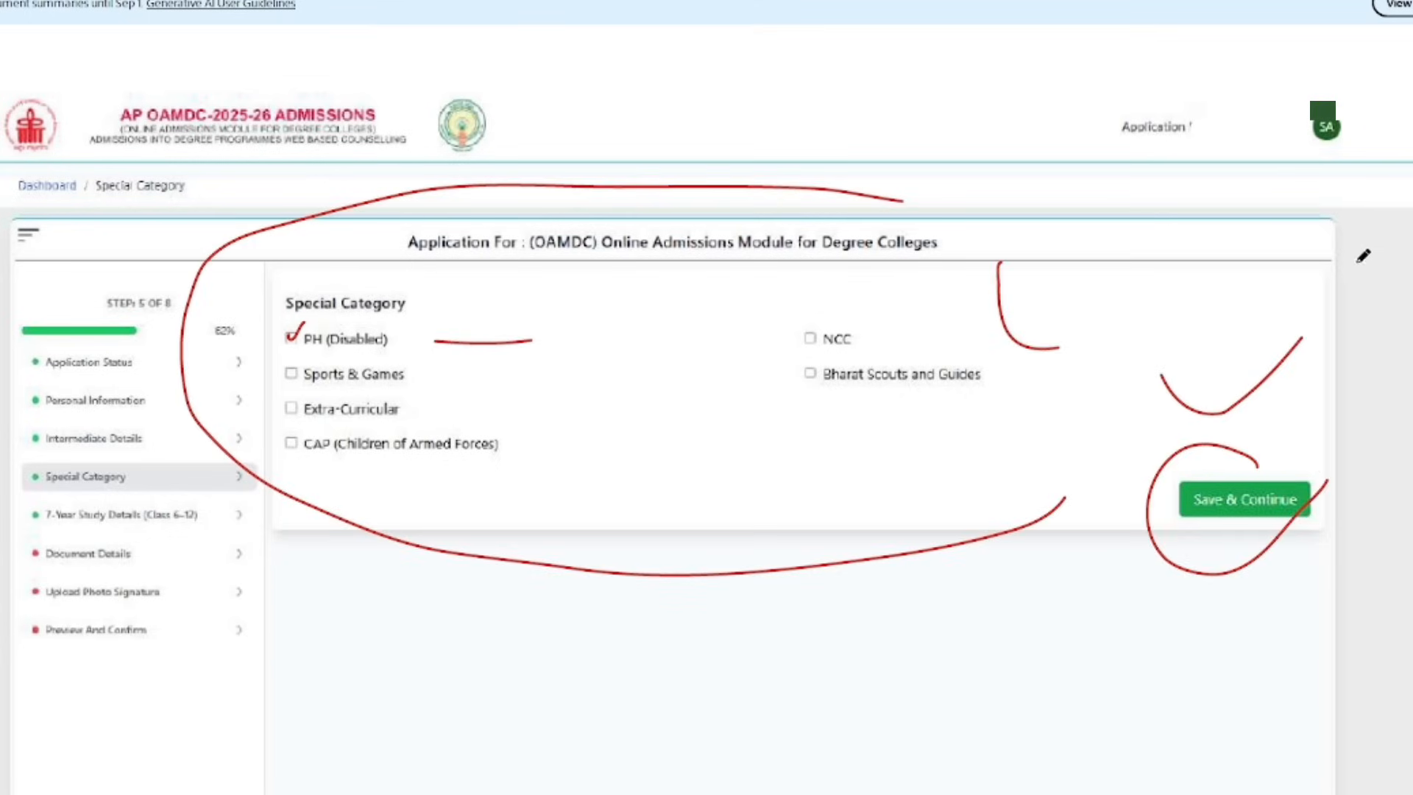
Step: Mark the 7-Year Study Details (Class 6–12) entry in the step list and circle the class 6 Location entry
{"action": "scroll", "coordinate": [1255, 402], "scroll_direction": "down", "scroll_amount": 10}
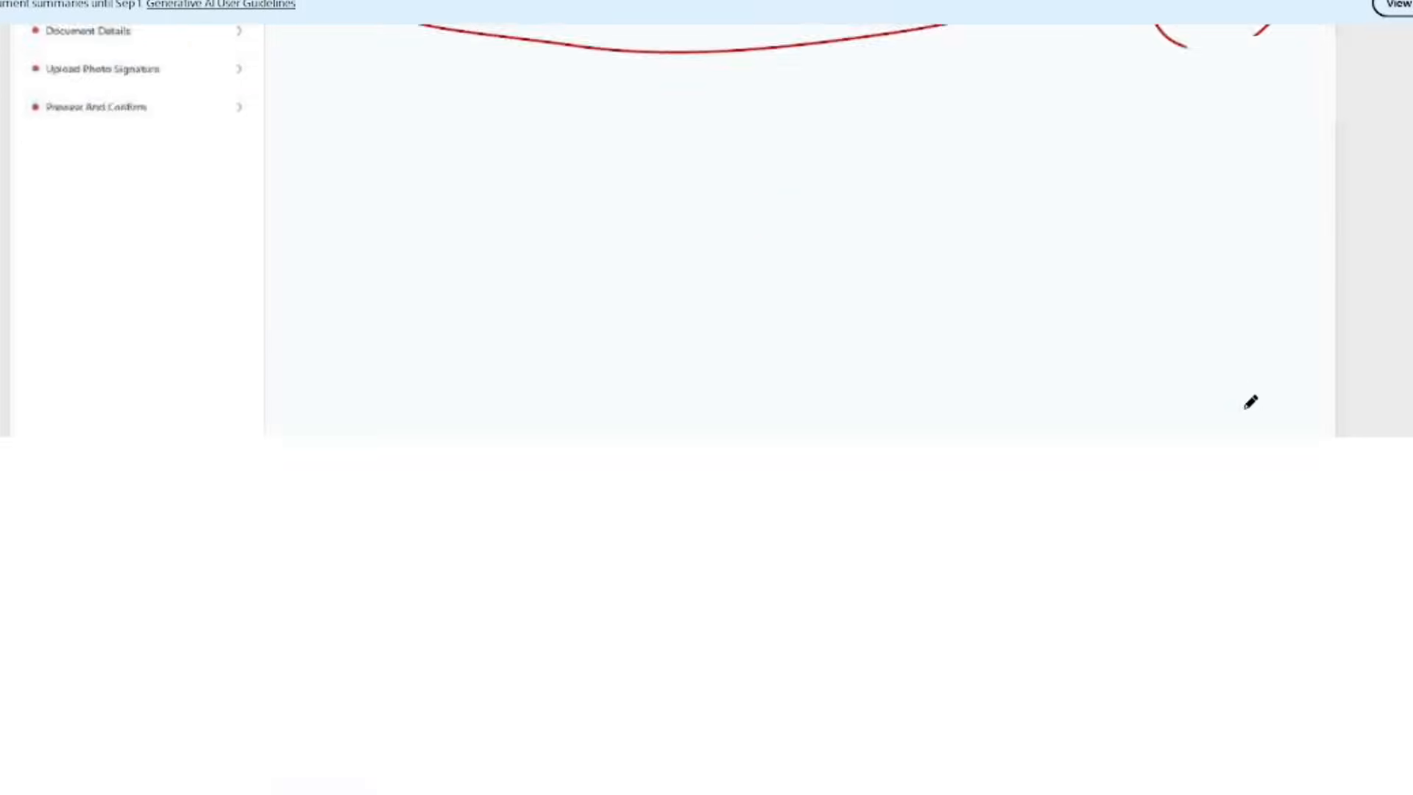
{"action": "scroll", "coordinate": [1249, 401], "scroll_direction": "down", "scroll_amount": 12}
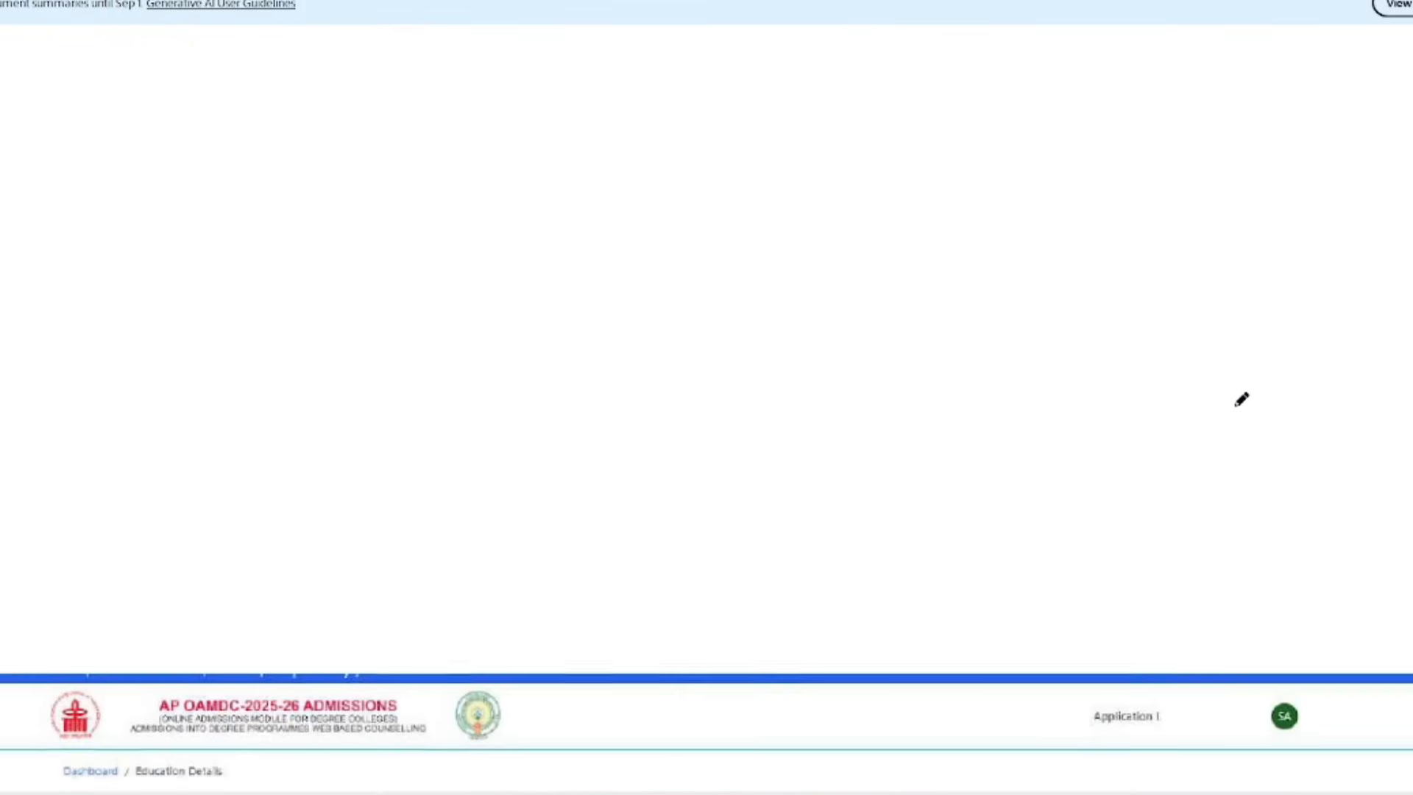
{"action": "scroll", "coordinate": [1241, 399], "scroll_direction": "down", "scroll_amount": 2}
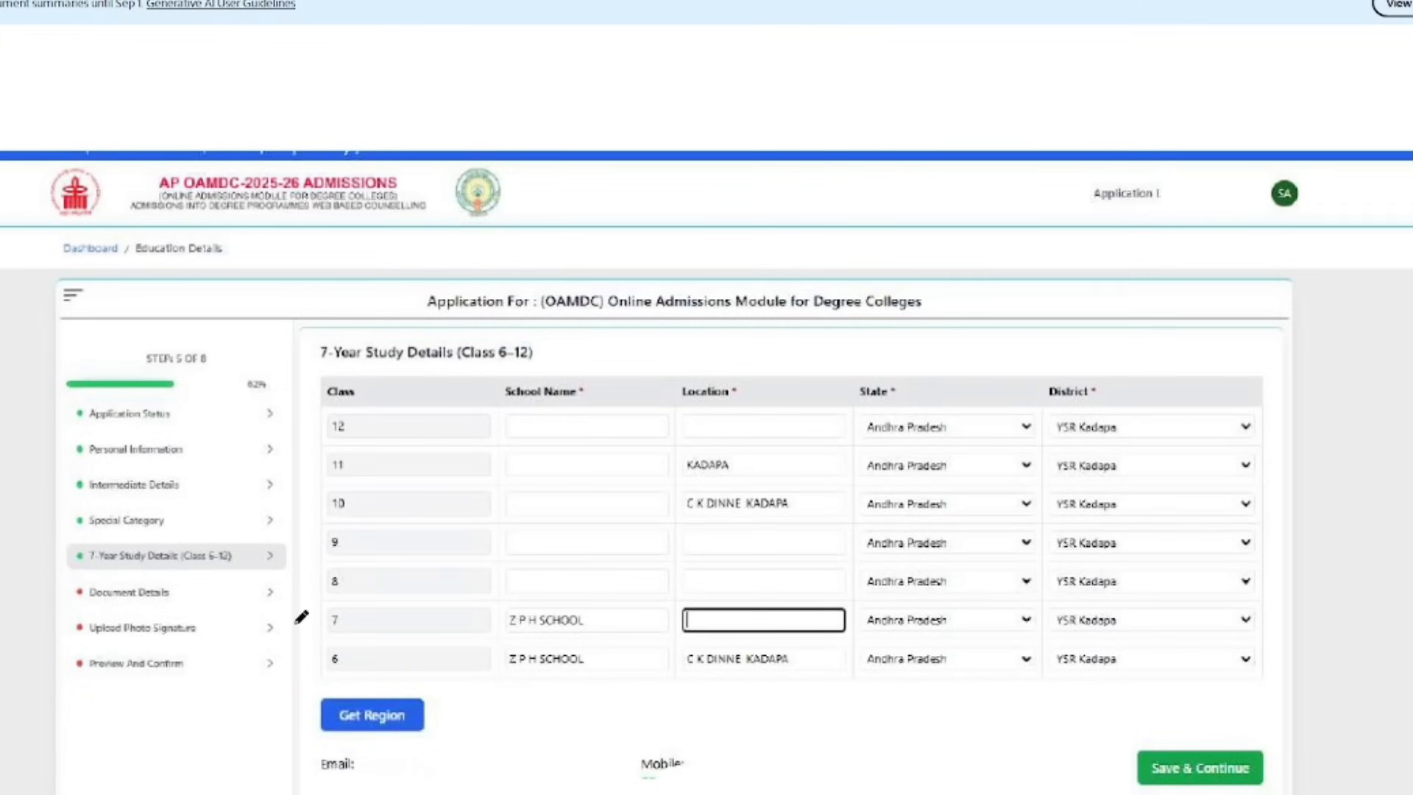
{"action": "mouse_move", "coordinate": [223, 548]}
{"action": "left_mouse_down"}
{"action": "mouse_move", "coordinate": [83, 540]}
{"action": "mouse_move", "coordinate": [88, 563]}
{"action": "mouse_move", "coordinate": [251, 569]}
{"action": "left_mouse_up"}
{"action": "mouse_move", "coordinate": [809, 647]}
{"action": "left_mouse_down"}
{"action": "mouse_move", "coordinate": [688, 633]}
{"action": "mouse_move", "coordinate": [747, 703]}
{"action": "mouse_move", "coordinate": [807, 703]}
{"action": "left_mouse_up"}
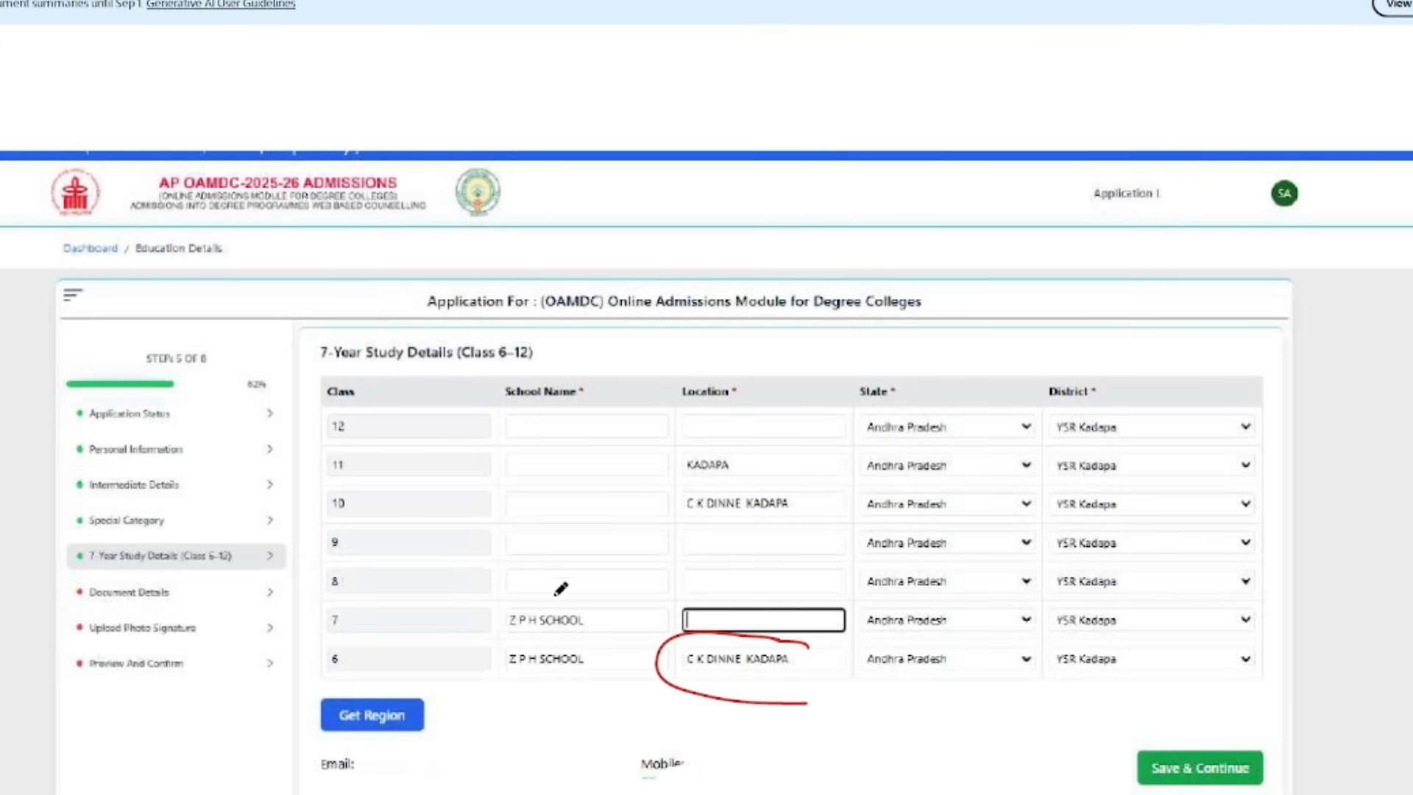
Step: Draw short lines beside the School Name fields of classes 8 to 12, and circle the Class column before undoing that circle
{"action": "left_click_drag", "start_coordinate": [478, 577], "coordinate": [565, 576]}
{"action": "mouse_move", "coordinate": [448, 527]}
{"action": "left_mouse_down"}
{"action": "mouse_move", "coordinate": [503, 527]}
{"action": "mouse_move", "coordinate": [544, 494]}
{"action": "mouse_move", "coordinate": [459, 462]}
{"action": "mouse_move", "coordinate": [500, 418]}
{"action": "left_mouse_up"}
{"action": "mouse_move", "coordinate": [379, 675]}
{"action": "left_mouse_down"}
{"action": "mouse_move", "coordinate": [400, 471]}
{"action": "mouse_move", "coordinate": [371, 358]}
{"action": "mouse_move", "coordinate": [313, 383]}
{"action": "mouse_move", "coordinate": [276, 624]}
{"action": "mouse_move", "coordinate": [368, 652]}
{"action": "mouse_move", "coordinate": [371, 638]}
{"action": "left_mouse_up"}
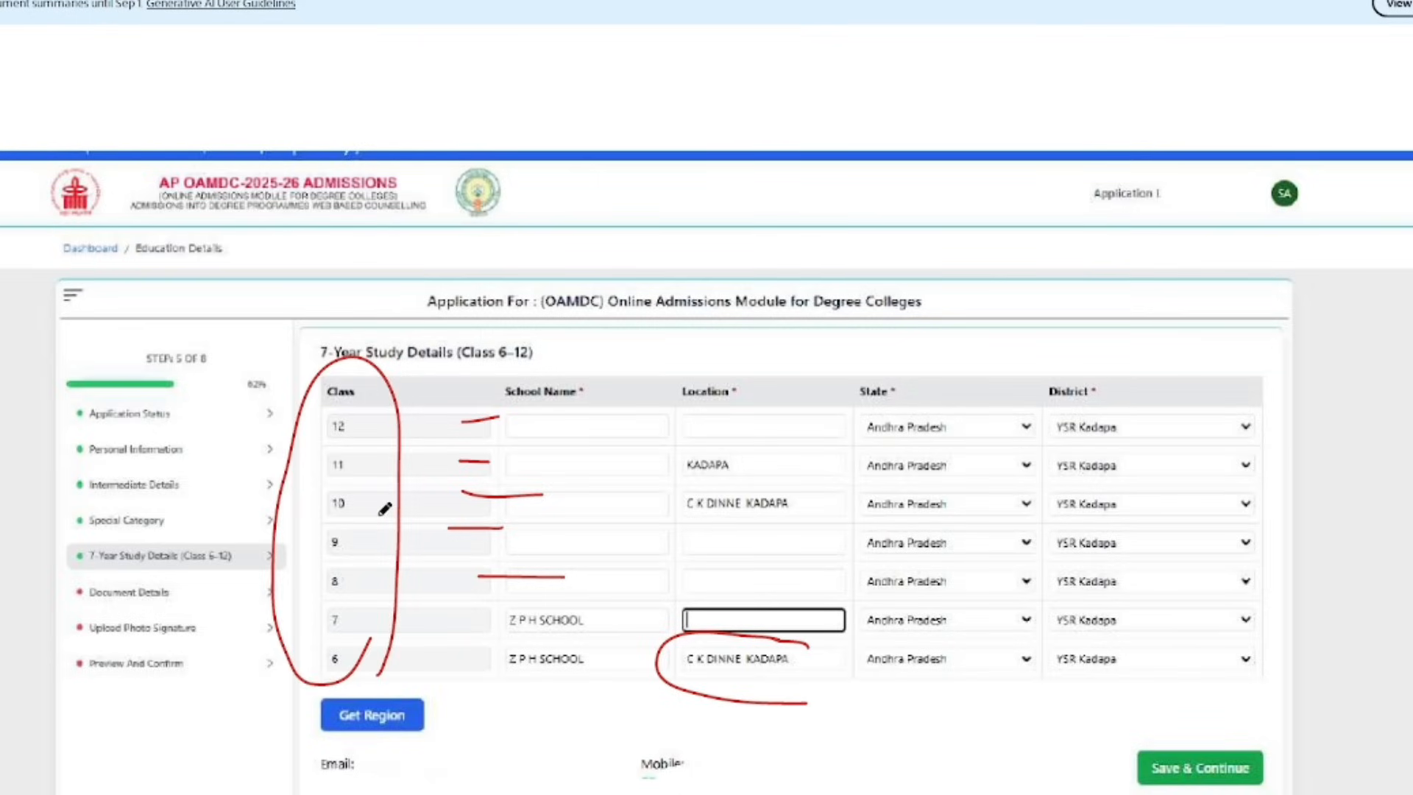
{"action": "key", "text": "ctrl+z"}
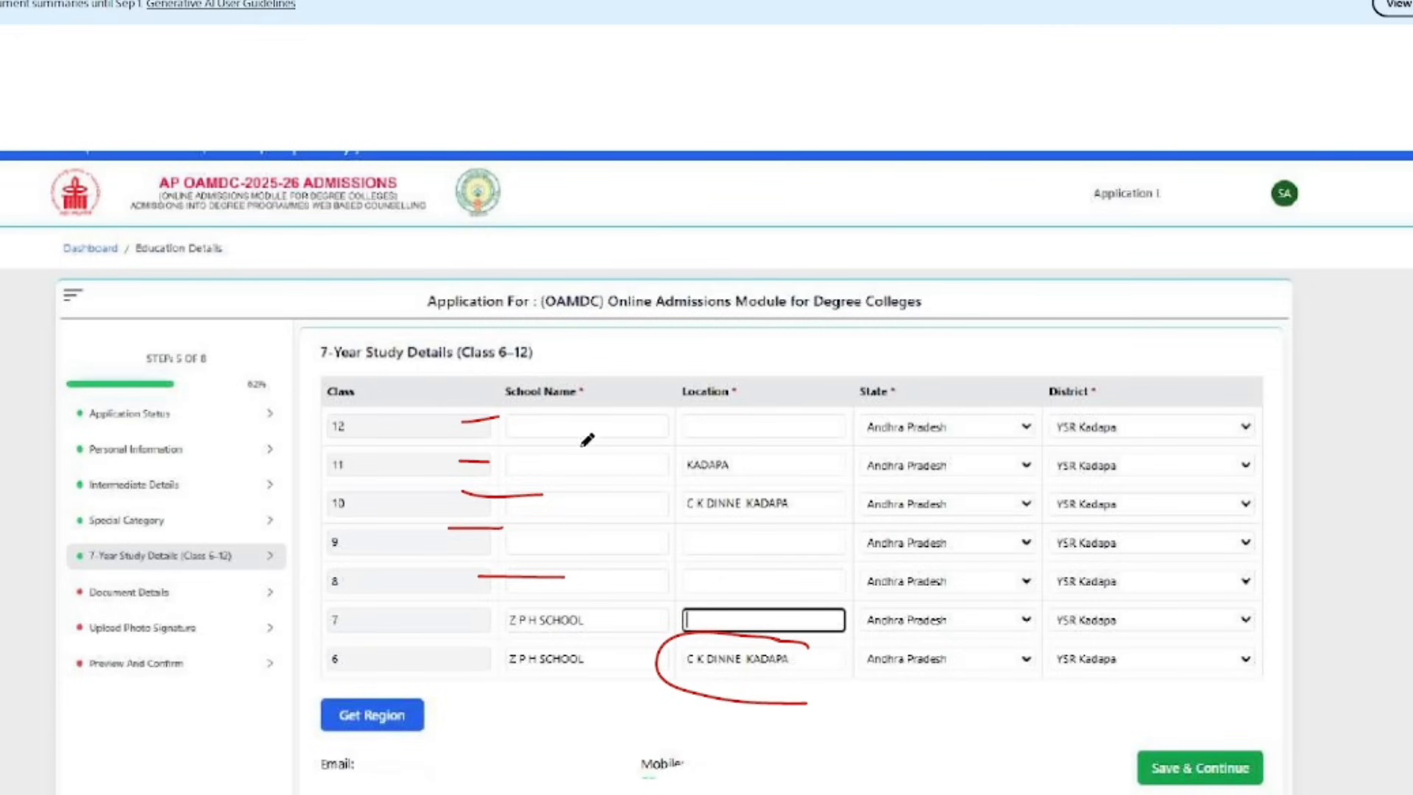
Step: Encircle the School Name and Location columns of the 7-Year Study Details table, and draw long ticks along its State and District columns
{"action": "mouse_move", "coordinate": [589, 380]}
{"action": "left_mouse_down"}
{"action": "mouse_move", "coordinate": [515, 725]}
{"action": "mouse_move", "coordinate": [467, 401]}
{"action": "mouse_move", "coordinate": [494, 388]}
{"action": "left_mouse_up"}
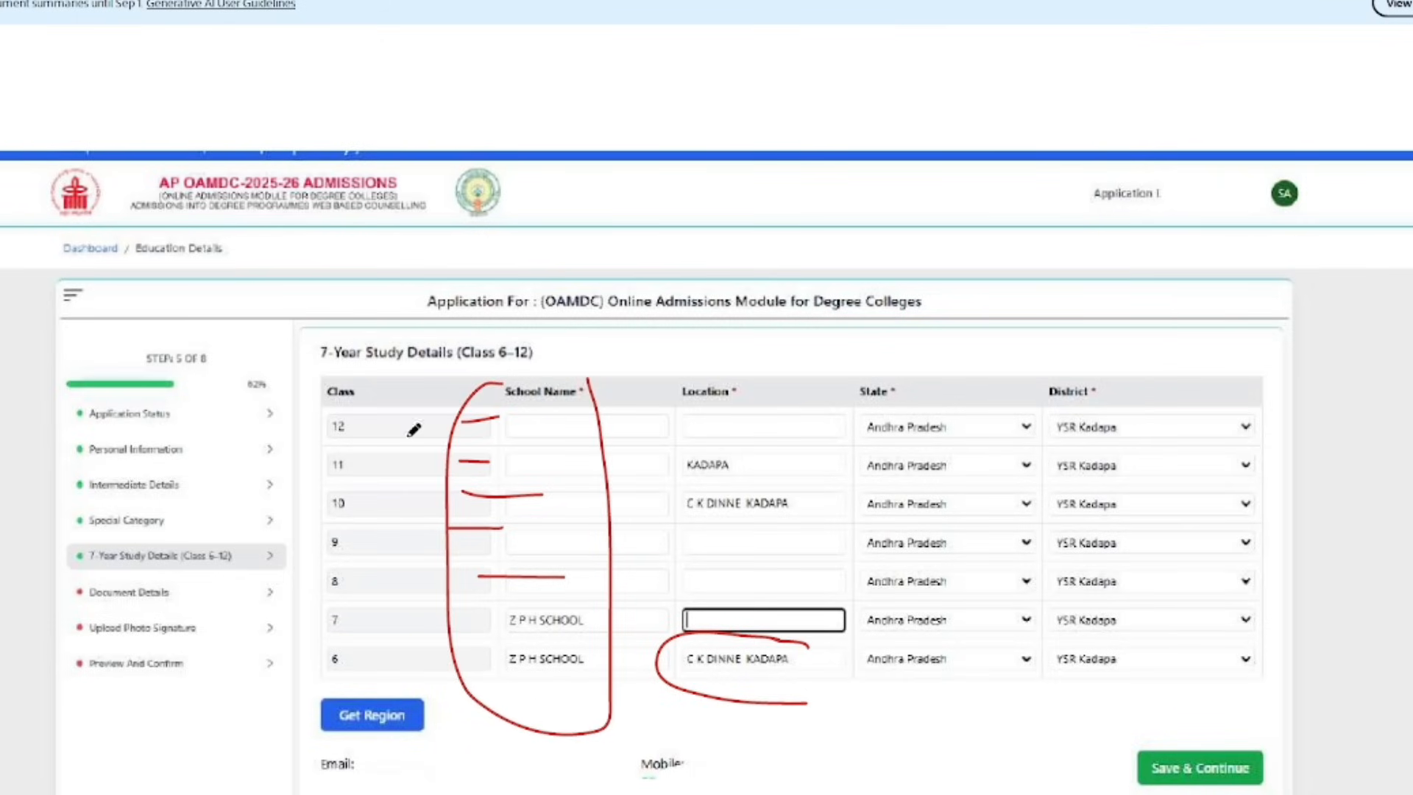
{"action": "left_click_drag", "start_coordinate": [698, 357], "coordinate": [817, 693]}
{"action": "mouse_move", "coordinate": [871, 370]}
{"action": "left_mouse_down"}
{"action": "mouse_move", "coordinate": [846, 615]}
{"action": "mouse_move", "coordinate": [895, 652]}
{"action": "left_mouse_up"}
{"action": "mouse_move", "coordinate": [1033, 388]}
{"action": "left_mouse_down"}
{"action": "mouse_move", "coordinate": [1097, 685]}
{"action": "mouse_move", "coordinate": [1143, 648]}
{"action": "left_mouse_up"}
{"action": "scroll", "coordinate": [1160, 624], "scroll_direction": "down", "scroll_amount": 3}
{"action": "left_click_drag", "start_coordinate": [1198, 488], "coordinate": [1208, 495]}
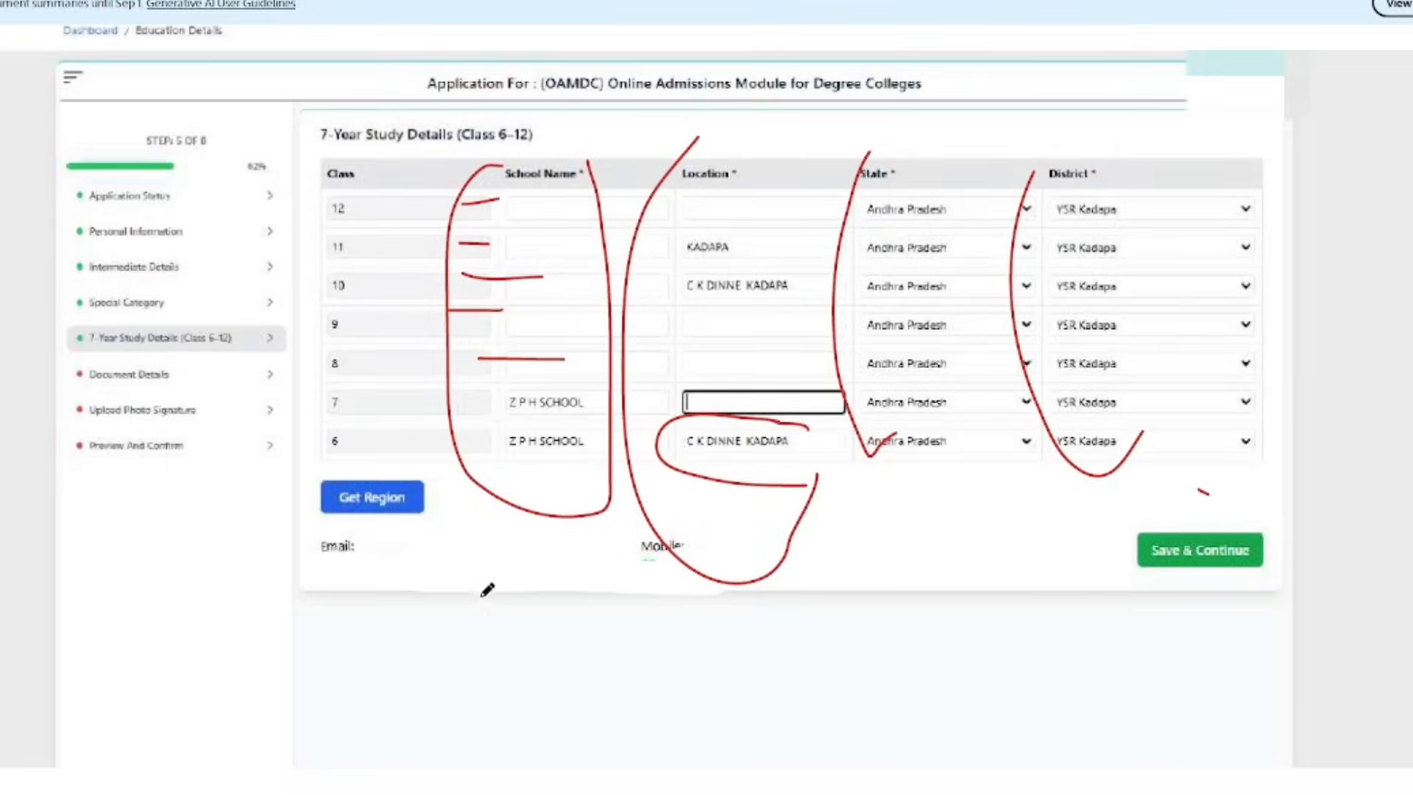
Step: Draw a large loop around the success message for the 7-Year Study Details and add a tick at its upper edge
{"action": "scroll", "coordinate": [486, 589], "scroll_direction": "down", "scroll_amount": 18}
{"action": "scroll", "coordinate": [471, 560], "scroll_direction": "down", "scroll_amount": 5}
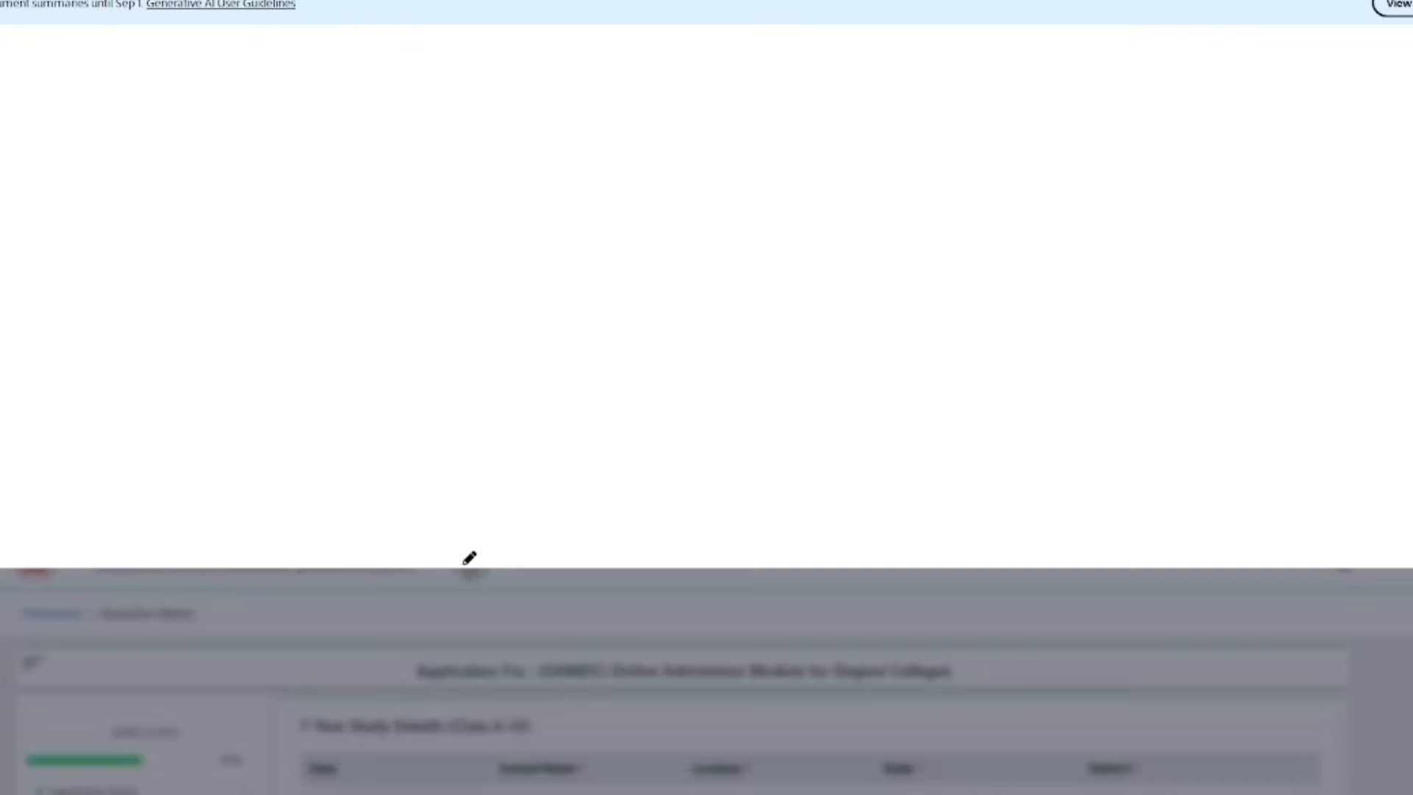
{"action": "scroll", "coordinate": [465, 553], "scroll_direction": "up", "scroll_amount": 5}
{"action": "scroll", "coordinate": [461, 550], "scroll_direction": "up", "scroll_amount": 10}
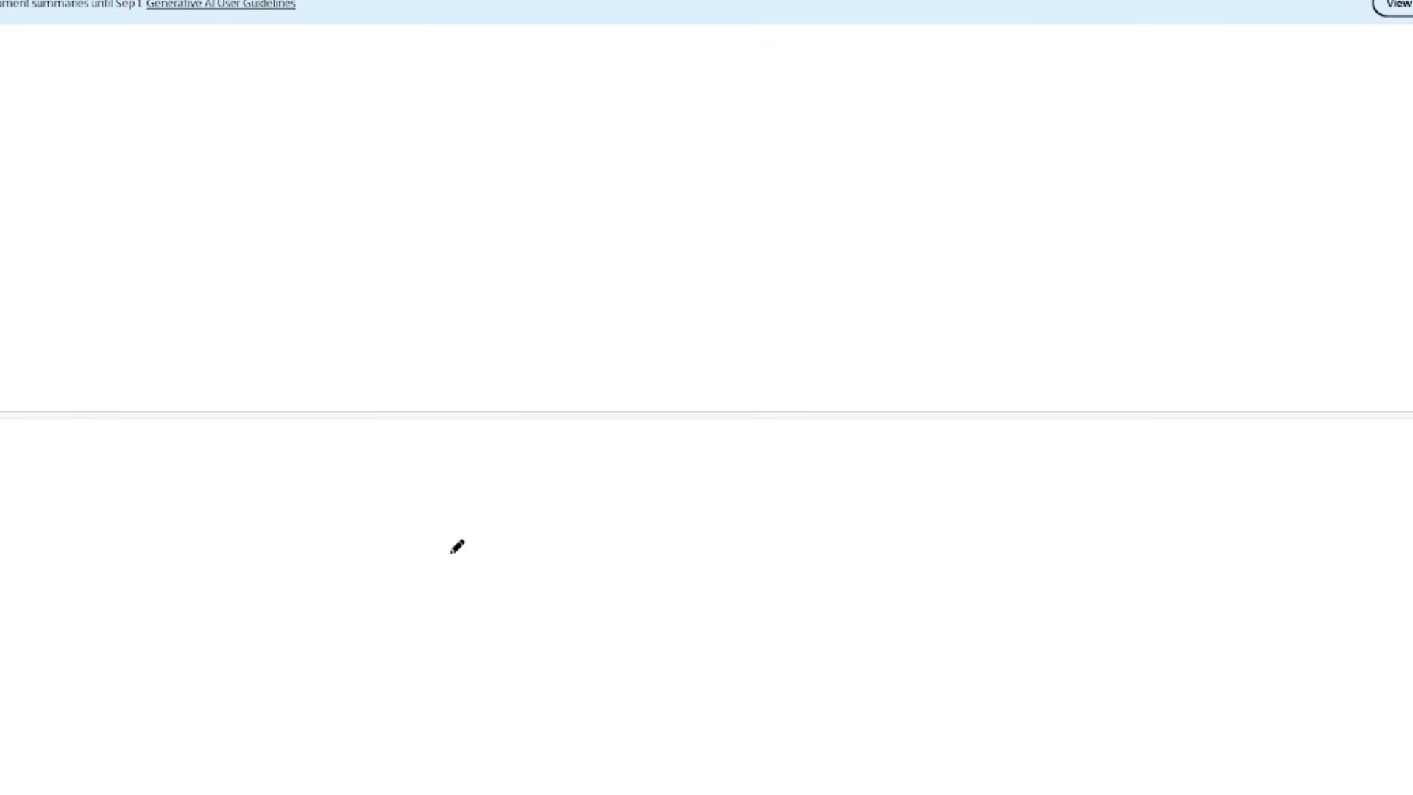
{"action": "scroll", "coordinate": [421, 420], "scroll_direction": "up", "scroll_amount": 2}
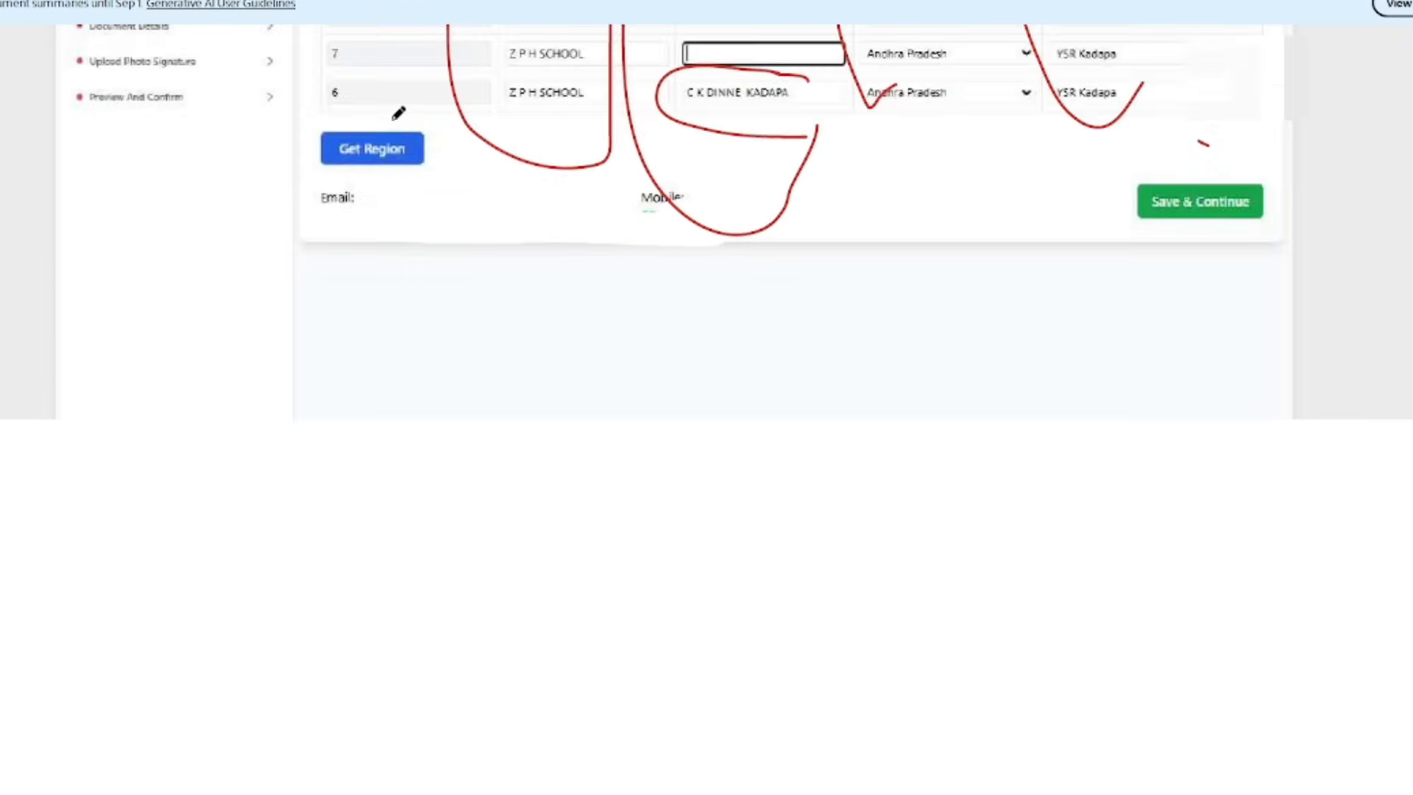
{"action": "scroll", "coordinate": [934, 465], "scroll_direction": "down", "scroll_amount": 5}
{"action": "scroll", "coordinate": [934, 464], "scroll_direction": "down", "scroll_amount": 8}
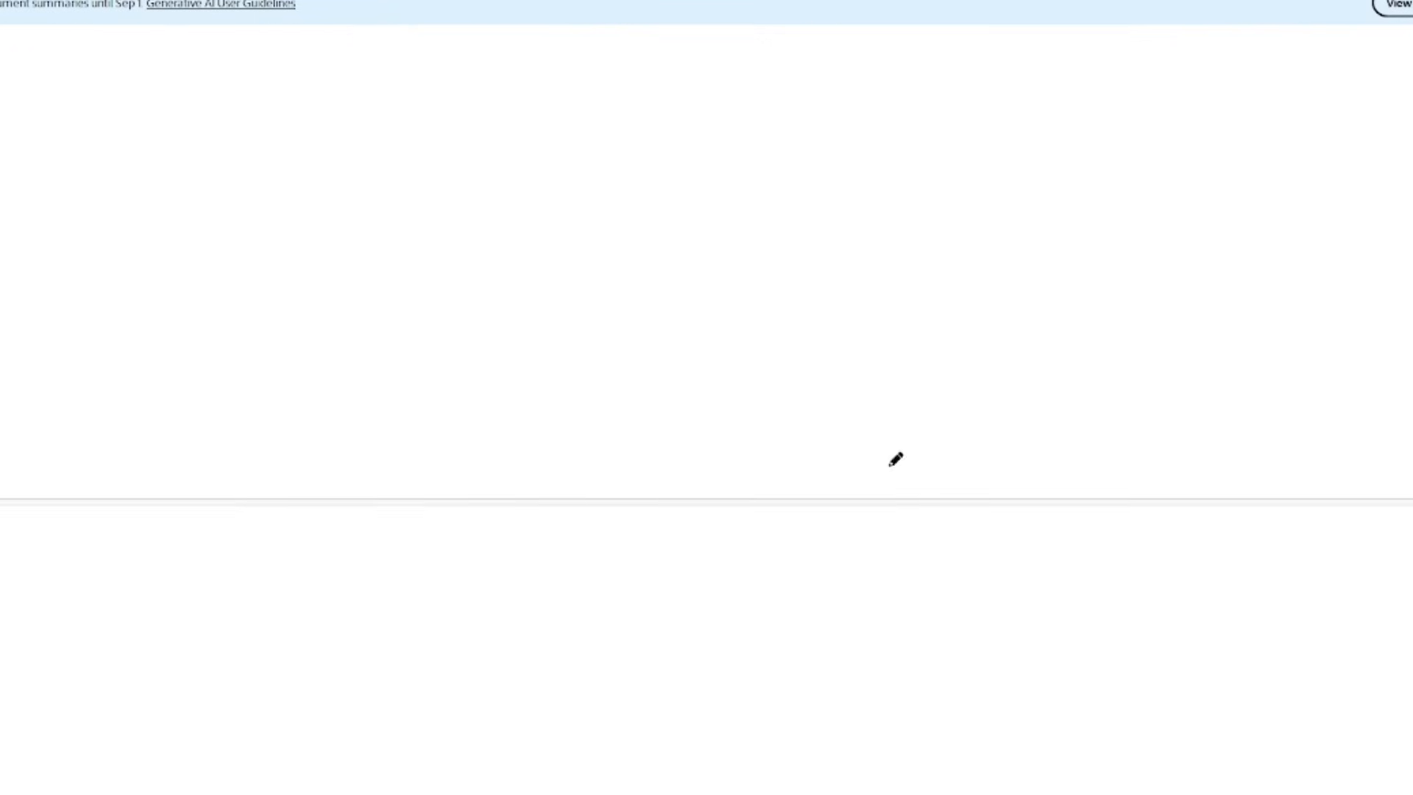
{"action": "scroll", "coordinate": [829, 413], "scroll_direction": "down", "scroll_amount": 3}
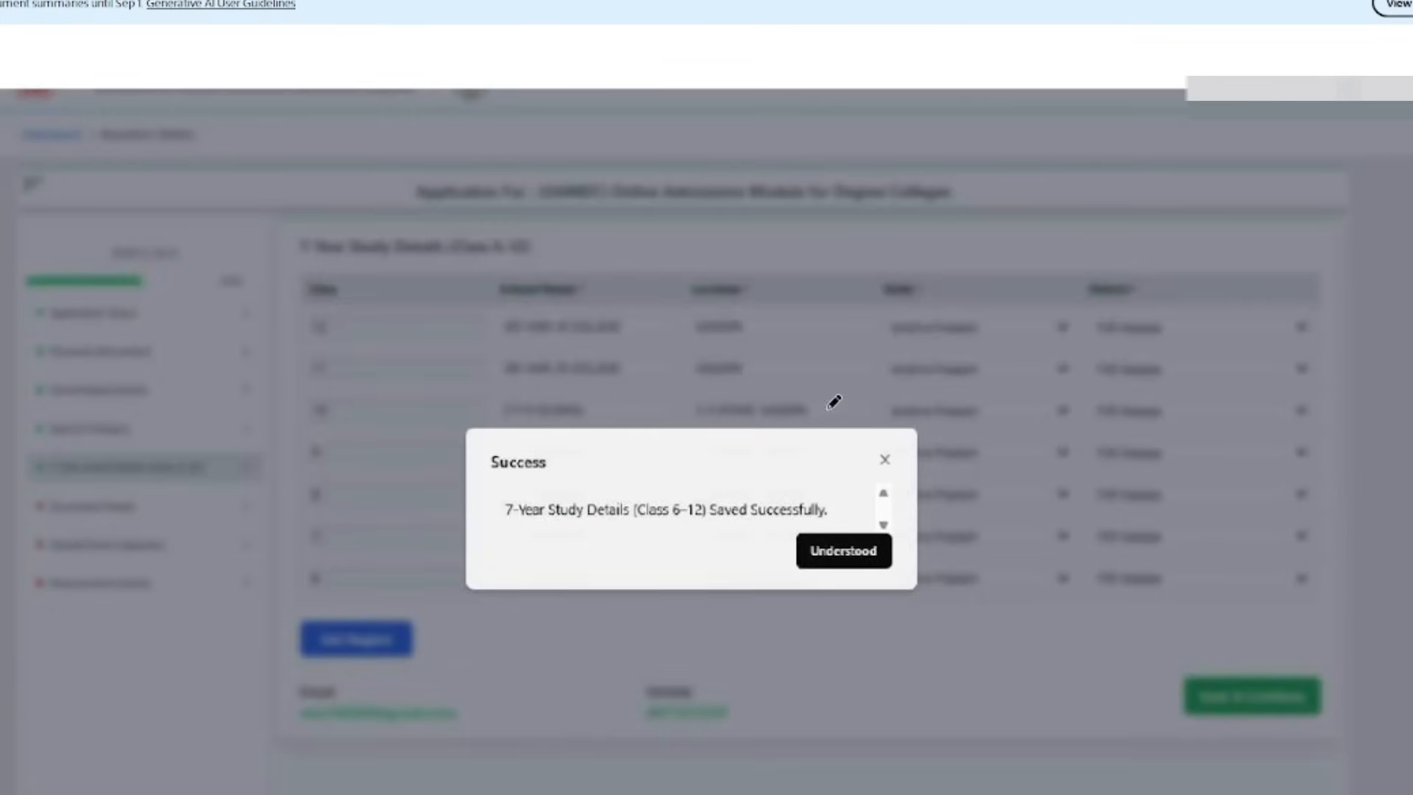
{"action": "mouse_move", "coordinate": [851, 390]}
{"action": "left_mouse_down"}
{"action": "mouse_move", "coordinate": [474, 364]}
{"action": "mouse_move", "coordinate": [969, 686]}
{"action": "mouse_move", "coordinate": [1003, 448]}
{"action": "left_mouse_up"}
{"action": "left_click_drag", "start_coordinate": [852, 340], "coordinate": [931, 419]}
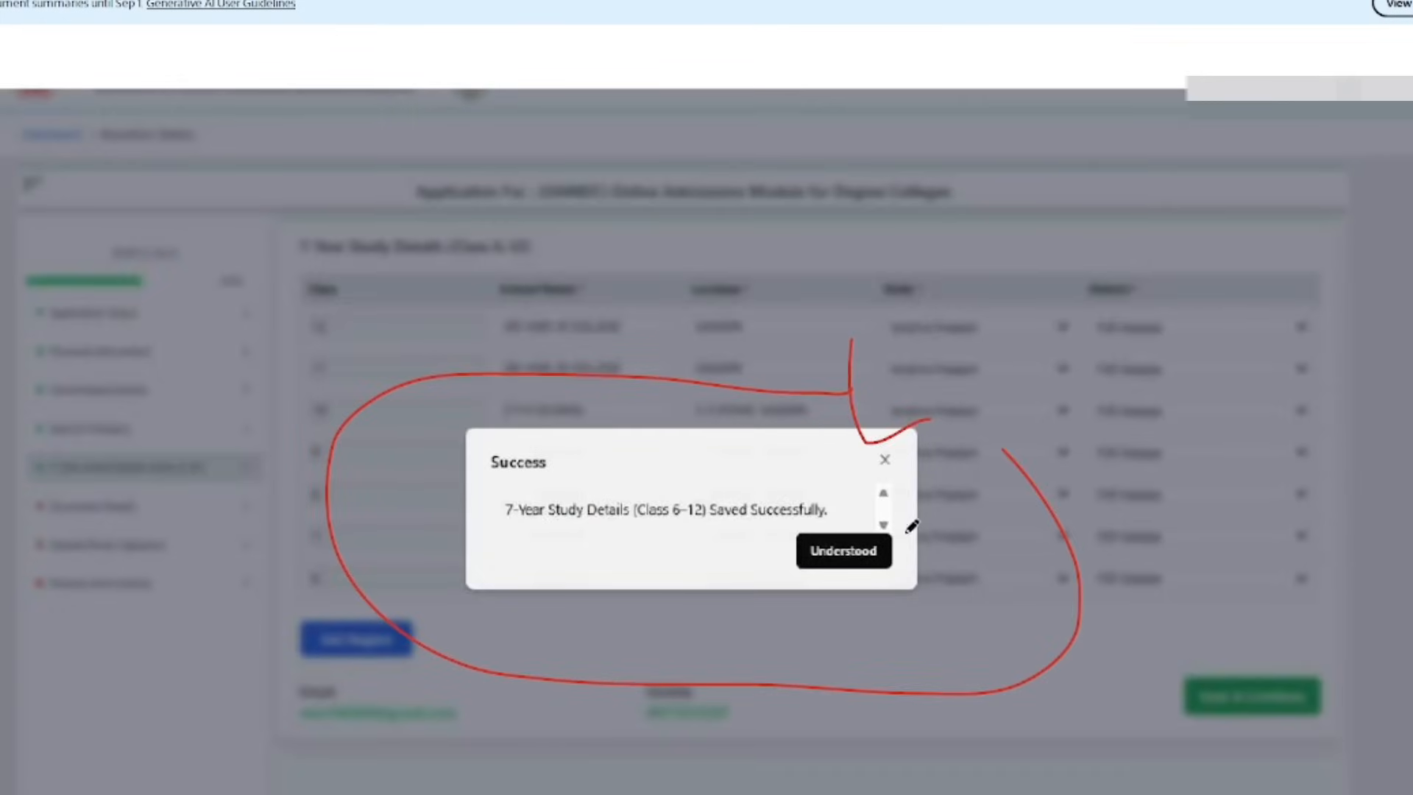
Step: Circle the Document Details entry in the step list, and mark the Transfer Certificate's Choose File and Upload buttons
{"action": "scroll", "coordinate": [914, 525], "scroll_direction": "down", "scroll_amount": 12}
{"action": "scroll", "coordinate": [902, 577], "scroll_direction": "down", "scroll_amount": 10}
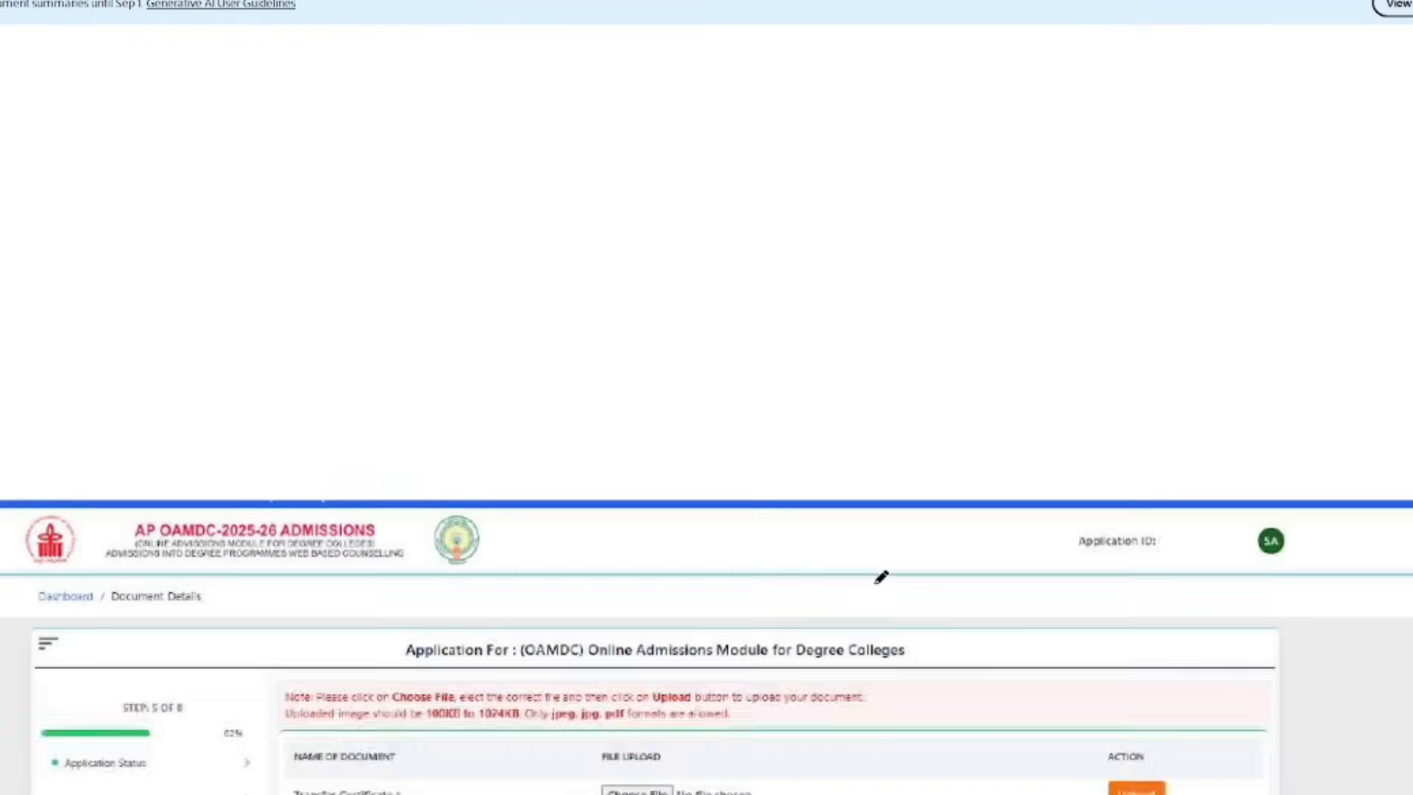
{"action": "scroll", "coordinate": [881, 577], "scroll_direction": "down", "scroll_amount": 6}
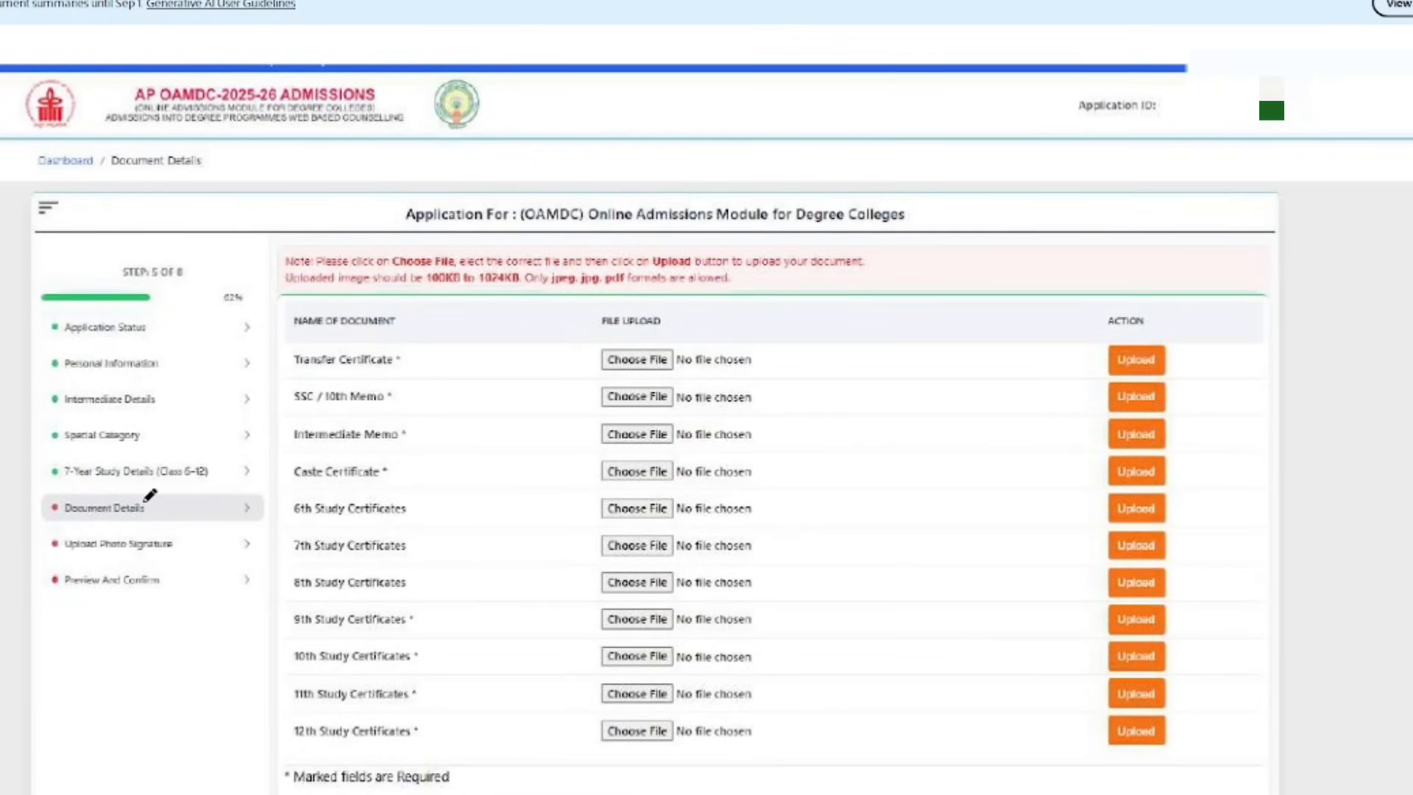
{"action": "mouse_move", "coordinate": [176, 499]}
{"action": "left_mouse_down"}
{"action": "mouse_move", "coordinate": [70, 487]}
{"action": "mouse_move", "coordinate": [33, 524]}
{"action": "mouse_move", "coordinate": [188, 515]}
{"action": "left_mouse_up"}
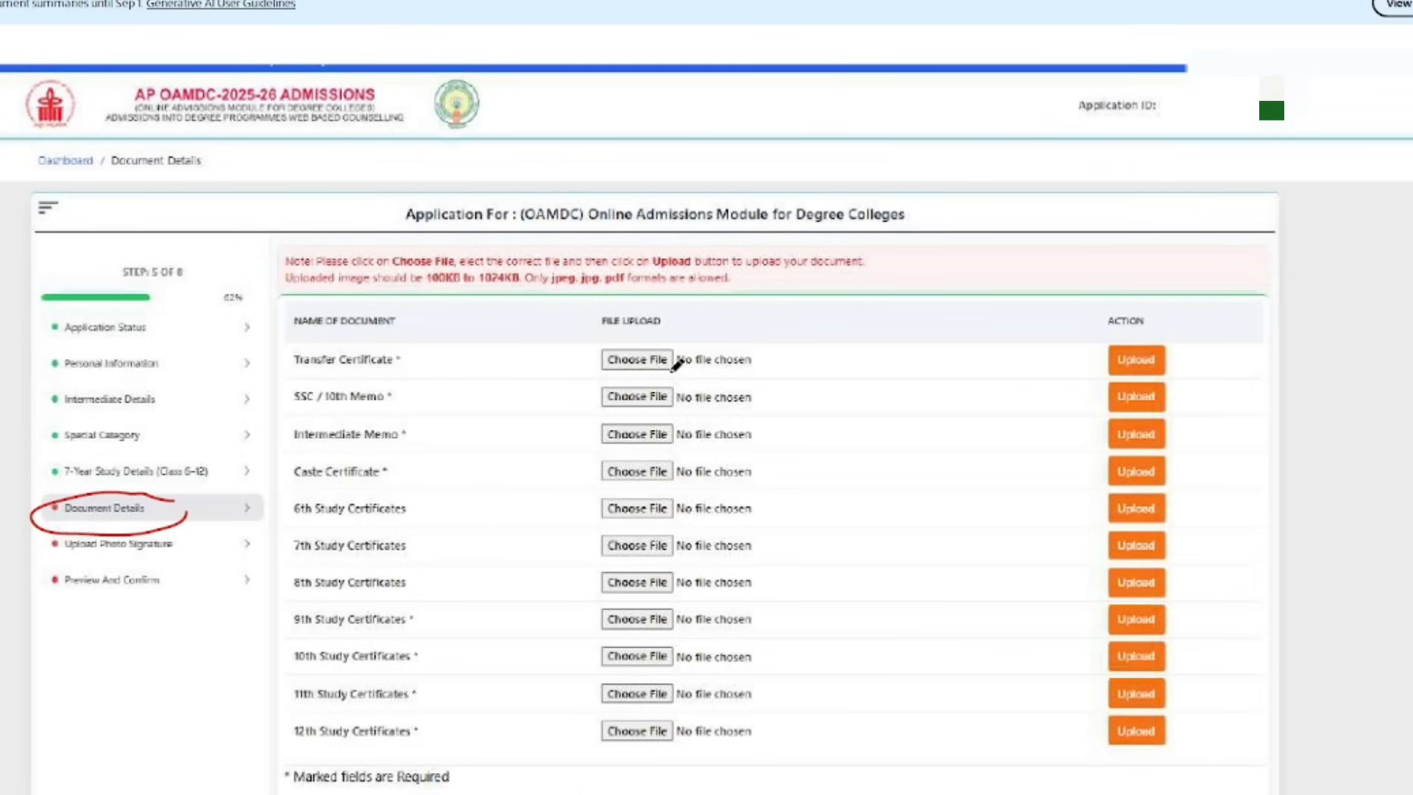
{"action": "left_click_drag", "start_coordinate": [664, 358], "coordinate": [682, 313]}
{"action": "scroll", "coordinate": [788, 388], "scroll_direction": "down", "scroll_amount": 4}
{"action": "scroll", "coordinate": [787, 390], "scroll_direction": "up", "scroll_amount": 2}
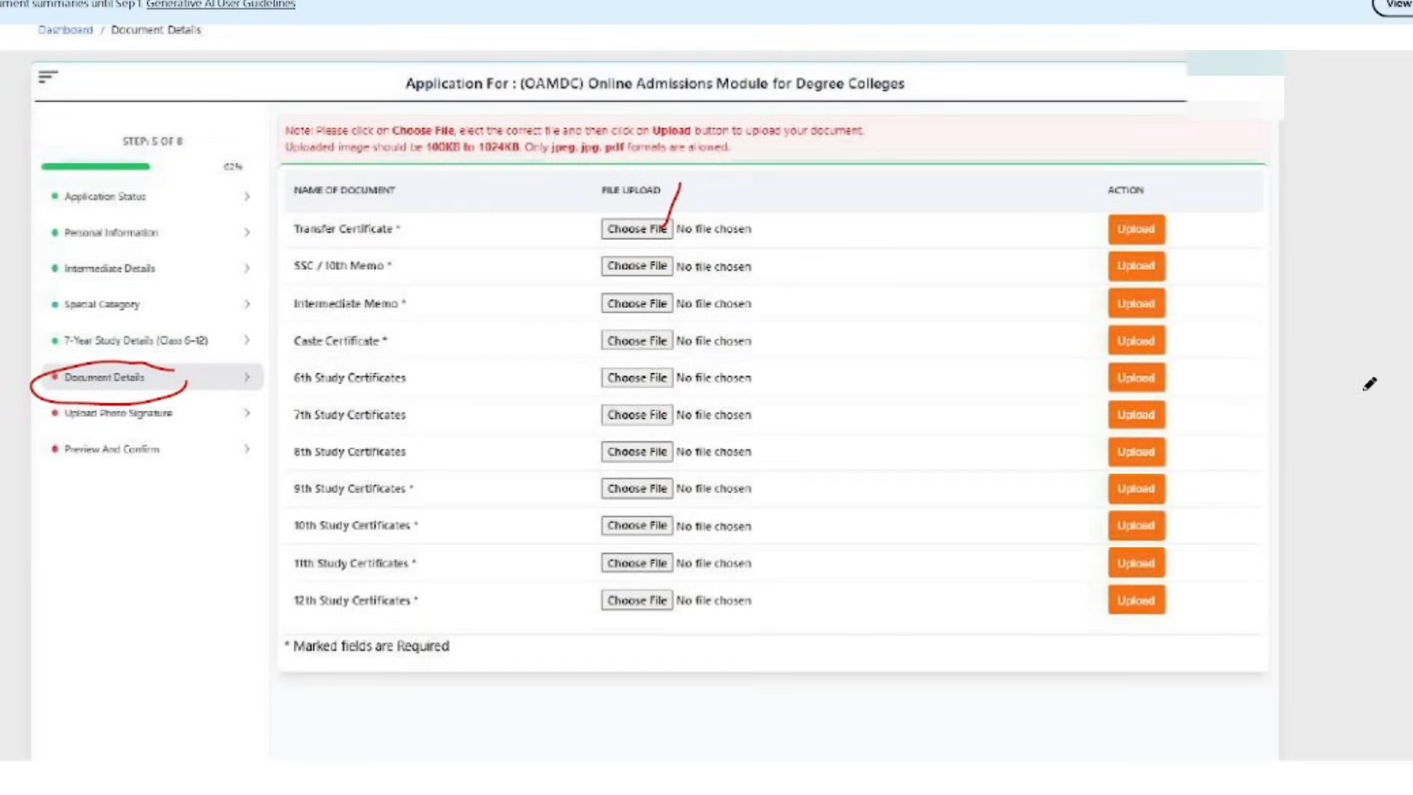
{"action": "left_click_drag", "start_coordinate": [1180, 215], "coordinate": [1103, 209]}
{"action": "left_click_drag", "start_coordinate": [1200, 221], "coordinate": [1184, 246]}
Step: Circle the Transfer Certificate's View button, and tick the file fields from SSC / 10th Memo through 7th Study Certificates
{"action": "scroll", "coordinate": [1193, 386], "scroll_direction": "down", "scroll_amount": 20}
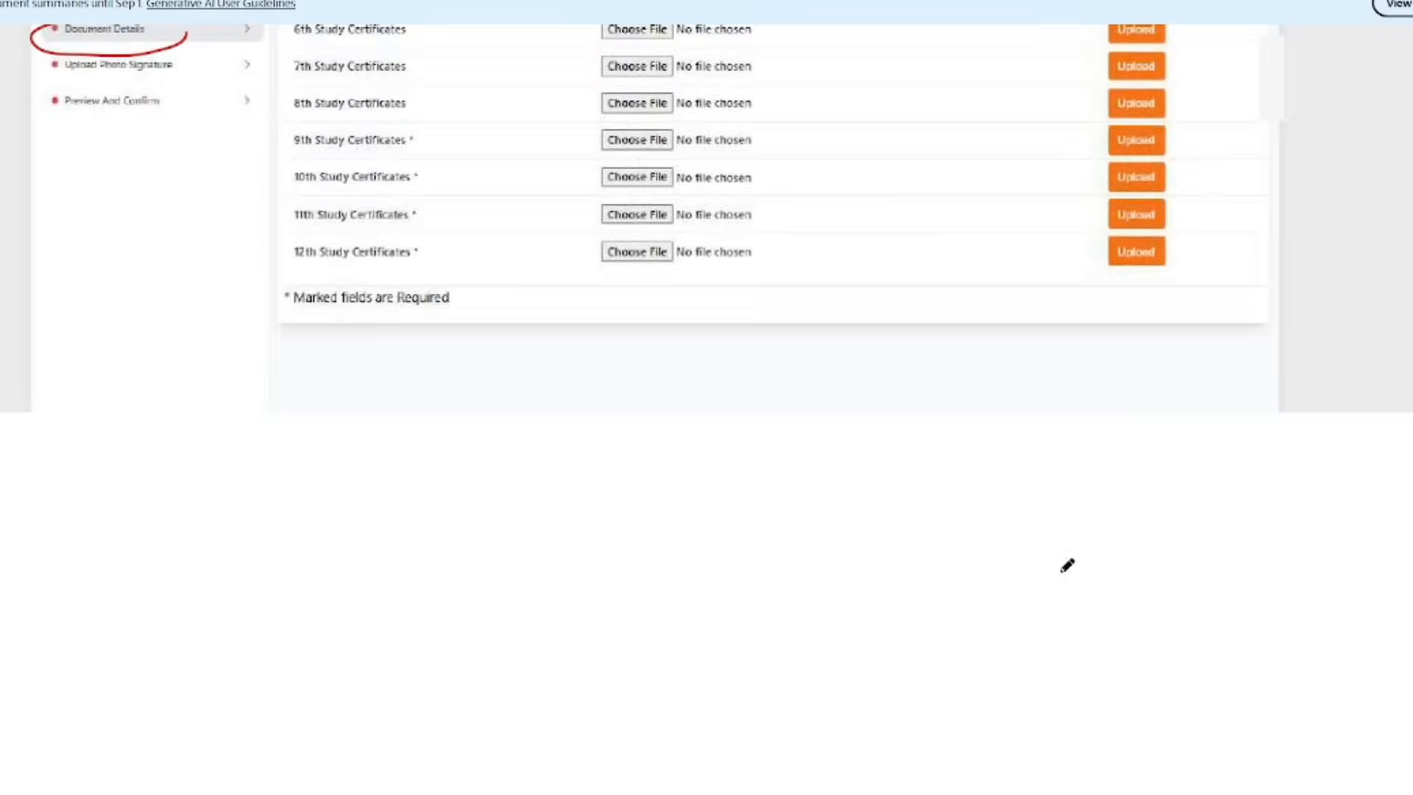
{"action": "scroll", "coordinate": [530, 657], "scroll_direction": "down", "scroll_amount": 10}
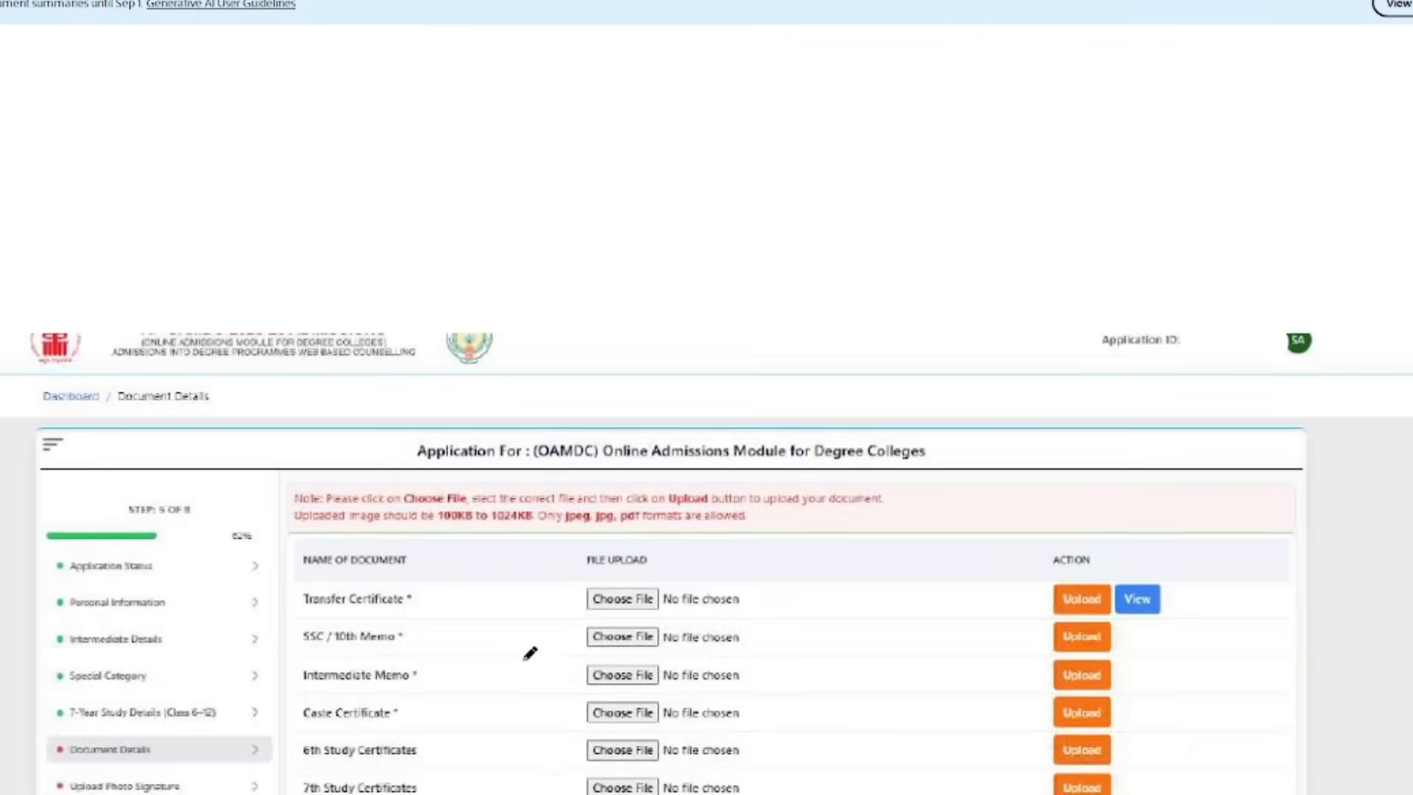
{"action": "scroll", "coordinate": [1053, 493], "scroll_direction": "down", "scroll_amount": 3}
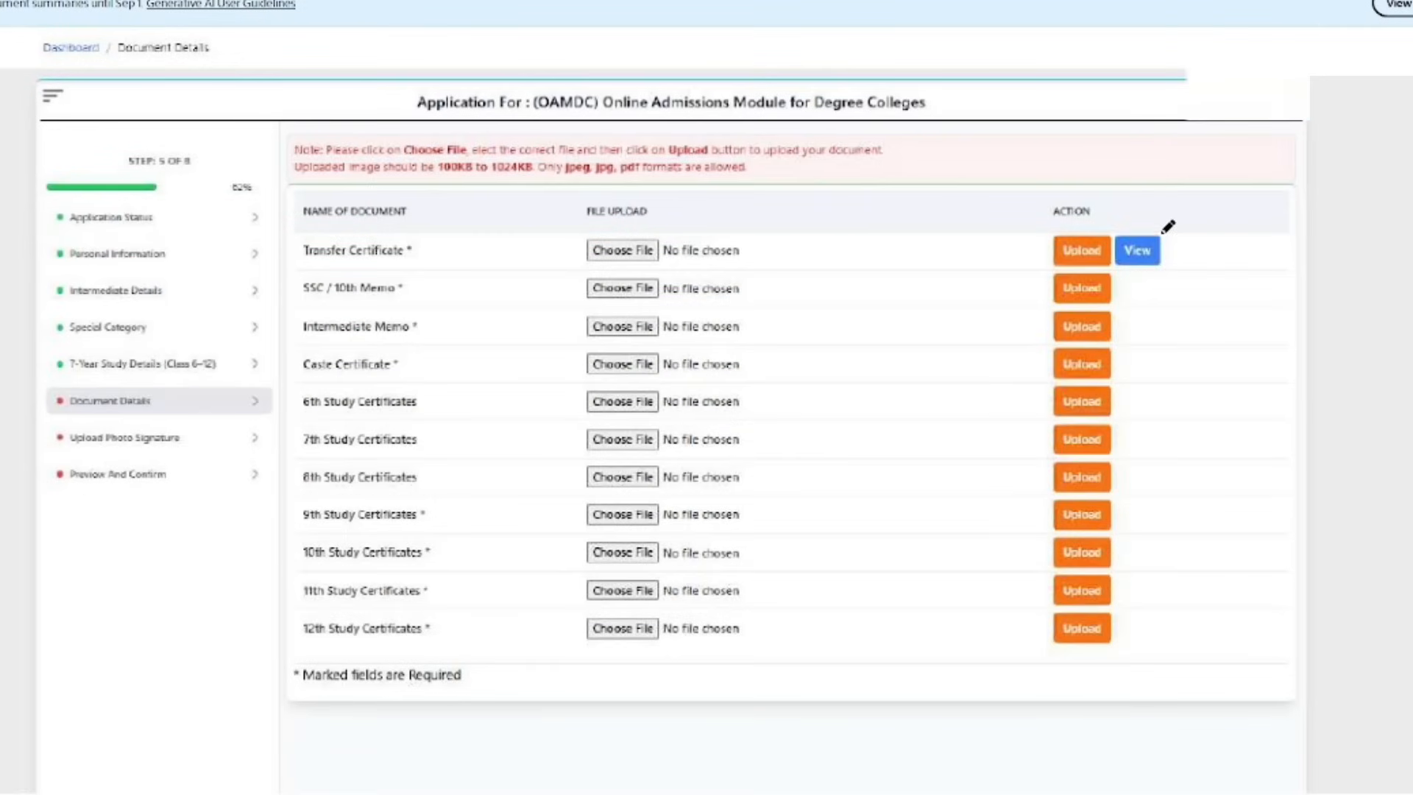
{"action": "mouse_move", "coordinate": [1161, 233]}
{"action": "left_mouse_down"}
{"action": "mouse_move", "coordinate": [1120, 240]}
{"action": "mouse_move", "coordinate": [1126, 277]}
{"action": "mouse_move", "coordinate": [1176, 264]}
{"action": "left_mouse_up"}
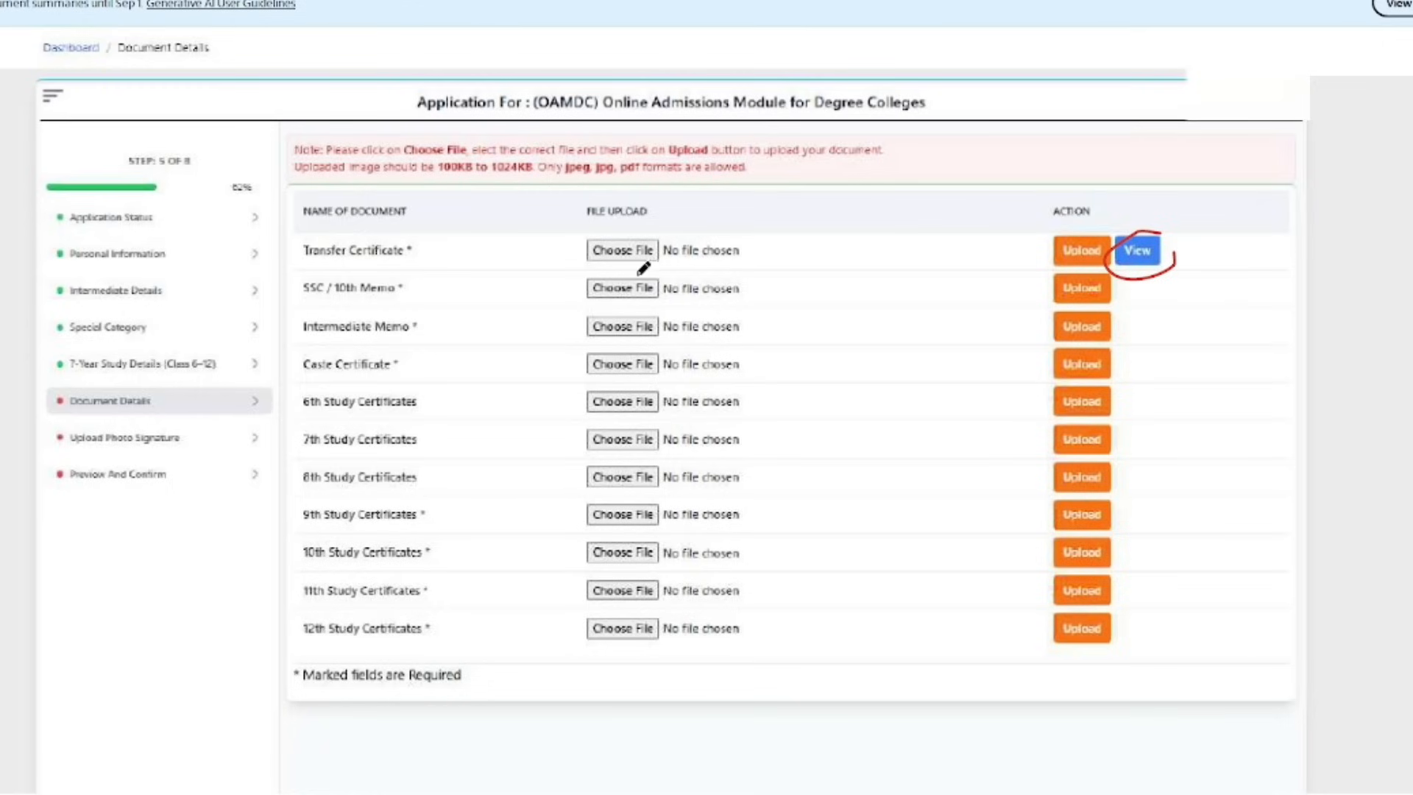
{"action": "left_click_drag", "start_coordinate": [717, 281], "coordinate": [758, 265]}
{"action": "left_click_drag", "start_coordinate": [663, 318], "coordinate": [736, 298]}
{"action": "mouse_move", "coordinate": [668, 359]}
{"action": "left_mouse_down"}
{"action": "mouse_move", "coordinate": [673, 377]}
{"action": "mouse_move", "coordinate": [736, 340]}
{"action": "left_mouse_up"}
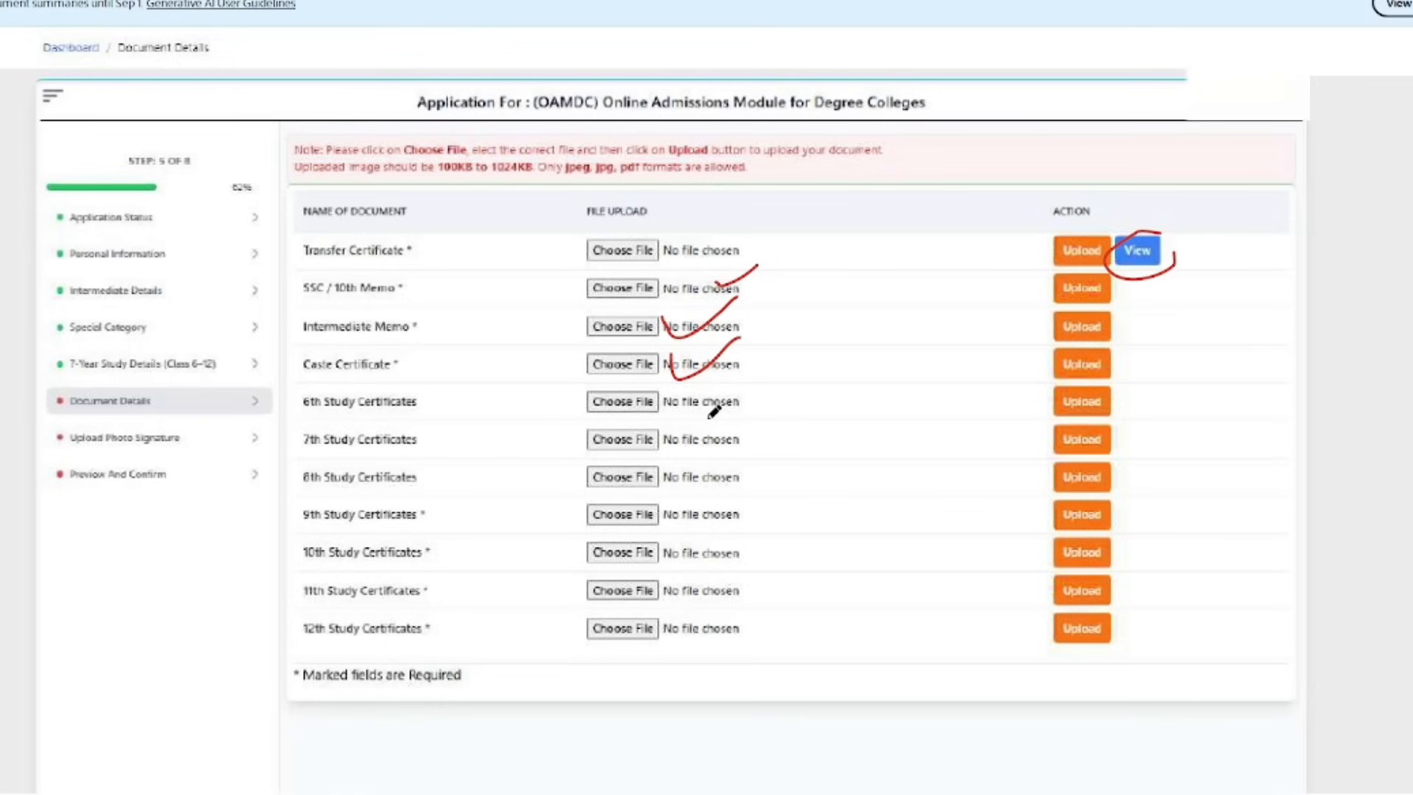
{"action": "left_click_drag", "start_coordinate": [707, 382], "coordinate": [759, 377]}
{"action": "mouse_move", "coordinate": [700, 420]}
{"action": "left_mouse_down"}
{"action": "mouse_move", "coordinate": [697, 444]}
{"action": "mouse_move", "coordinate": [753, 398]}
{"action": "left_mouse_up"}
Step: Underline the allowed file formats in the red upload note, encircle the whole note and add a tick at its start
{"action": "left_click_drag", "start_coordinate": [530, 181], "coordinate": [645, 191]}
{"action": "mouse_move", "coordinate": [687, 189]}
{"action": "left_mouse_down"}
{"action": "mouse_move", "coordinate": [752, 194]}
{"action": "mouse_move", "coordinate": [929, 166]}
{"action": "mouse_move", "coordinate": [832, 112]}
{"action": "mouse_move", "coordinate": [415, 105]}
{"action": "mouse_move", "coordinate": [261, 147]}
{"action": "mouse_move", "coordinate": [344, 197]}
{"action": "left_mouse_up"}
{"action": "mouse_move", "coordinate": [302, 94]}
{"action": "left_mouse_down"}
{"action": "mouse_move", "coordinate": [315, 124]}
{"action": "mouse_move", "coordinate": [377, 83]}
{"action": "left_mouse_up"}
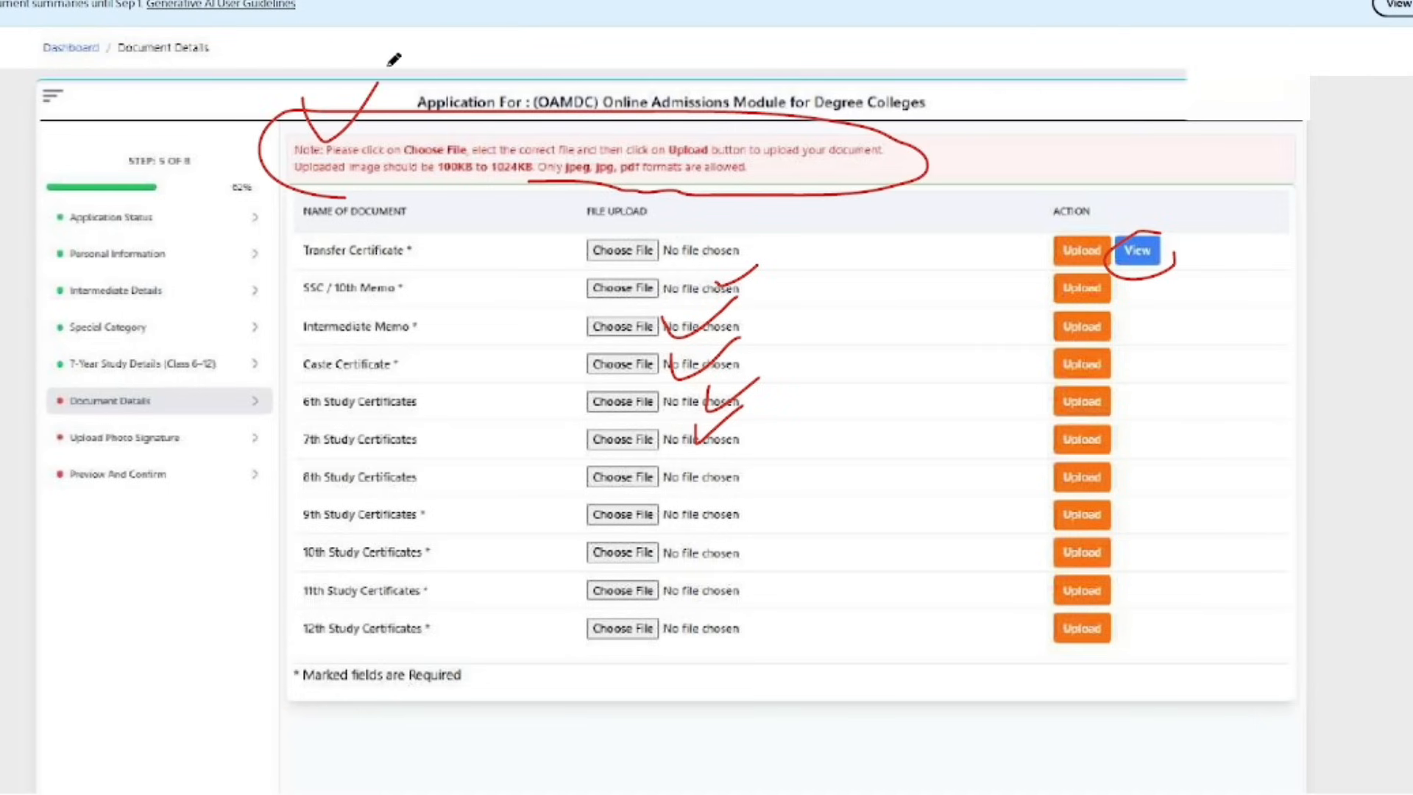
Step: Draw ticks beside the 8th, 9th, 10th and 12th Study Certificates, and a long loop beside the Upload buttons below View
{"action": "scroll", "coordinate": [589, 236], "scroll_direction": "down", "scroll_amount": 3}
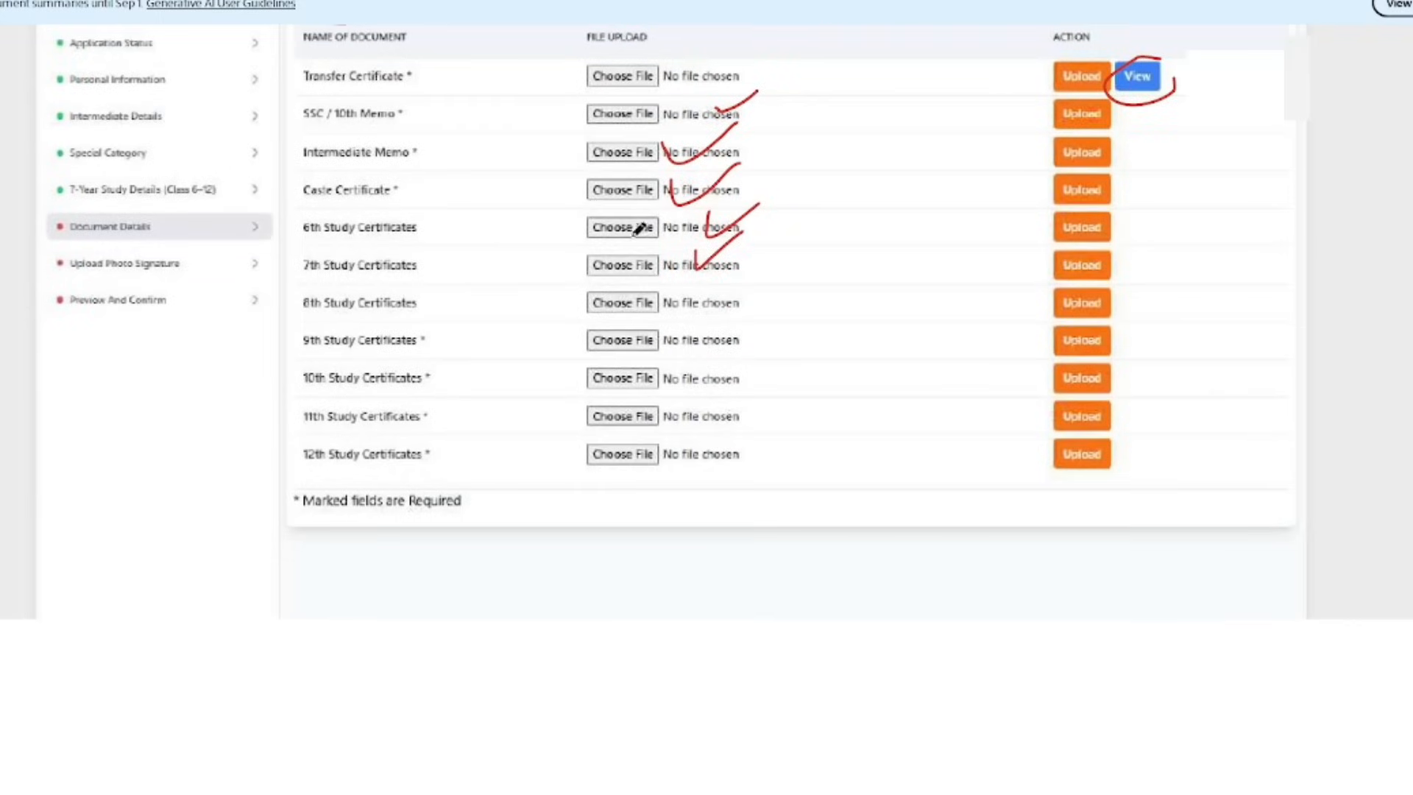
{"action": "left_click_drag", "start_coordinate": [668, 296], "coordinate": [705, 284]}
{"action": "mouse_move", "coordinate": [561, 321]}
{"action": "left_mouse_down"}
{"action": "mouse_move", "coordinate": [586, 353]}
{"action": "mouse_move", "coordinate": [576, 389]}
{"action": "left_mouse_up"}
{"action": "mouse_move", "coordinate": [571, 441]}
{"action": "left_mouse_down"}
{"action": "mouse_move", "coordinate": [587, 439]}
{"action": "mouse_move", "coordinate": [604, 502]}
{"action": "left_mouse_up"}
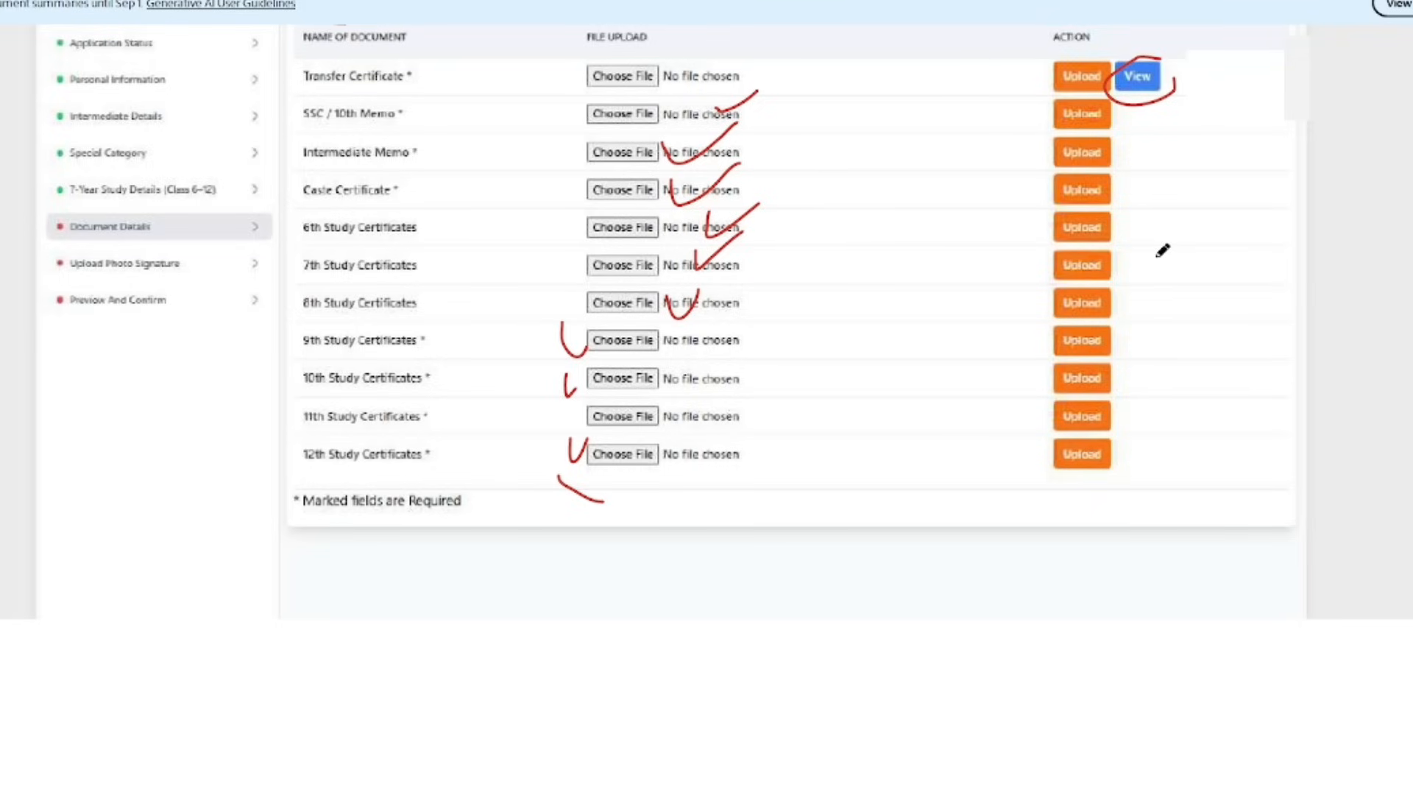
{"action": "mouse_move", "coordinate": [1156, 96]}
{"action": "left_mouse_down"}
{"action": "mouse_move", "coordinate": [1191, 216]}
{"action": "mouse_move", "coordinate": [1154, 537]}
{"action": "mouse_move", "coordinate": [1133, 124]}
{"action": "left_mouse_up"}
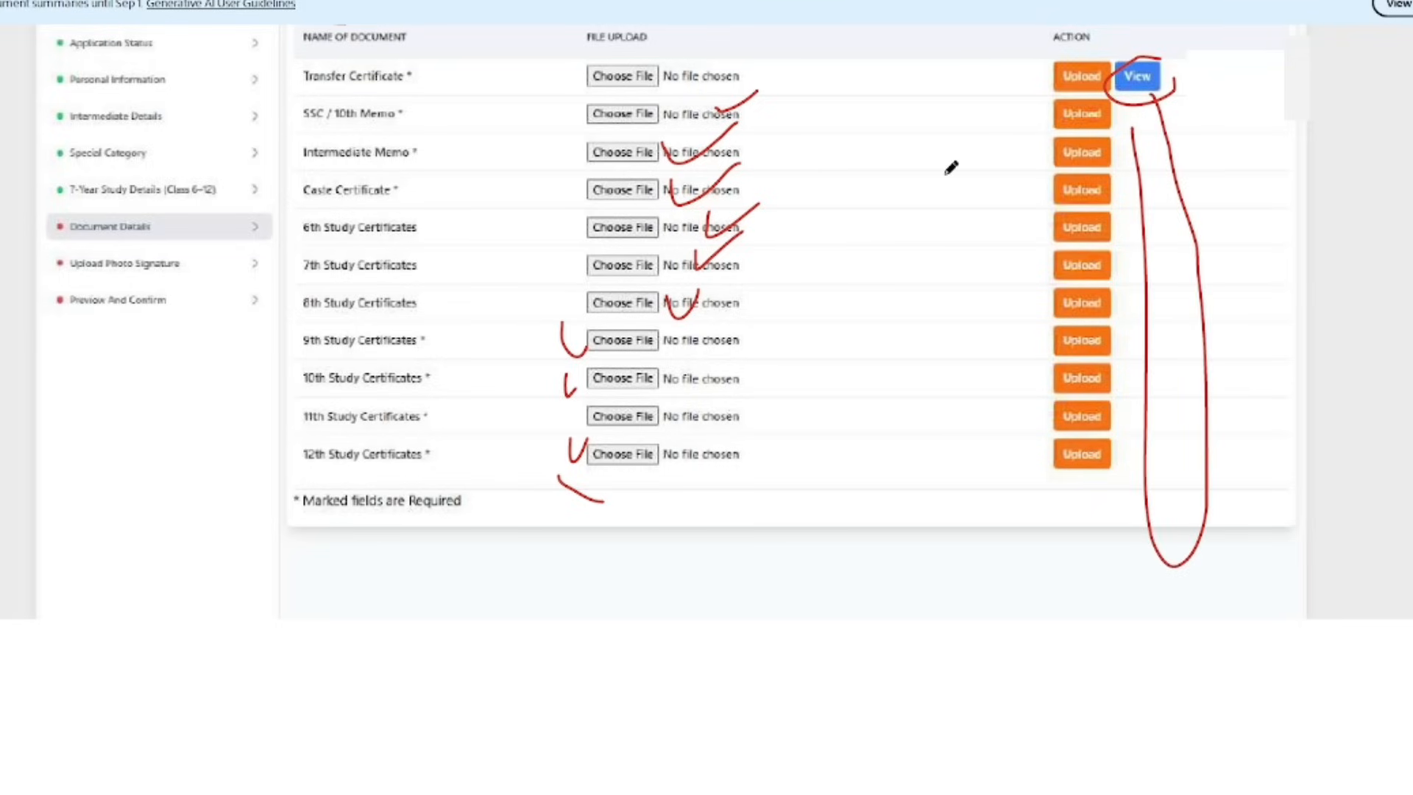
Step: Mark the Upload Photo Signature entry in the step list
{"action": "scroll", "coordinate": [927, 169], "scroll_direction": "down", "scroll_amount": 2}
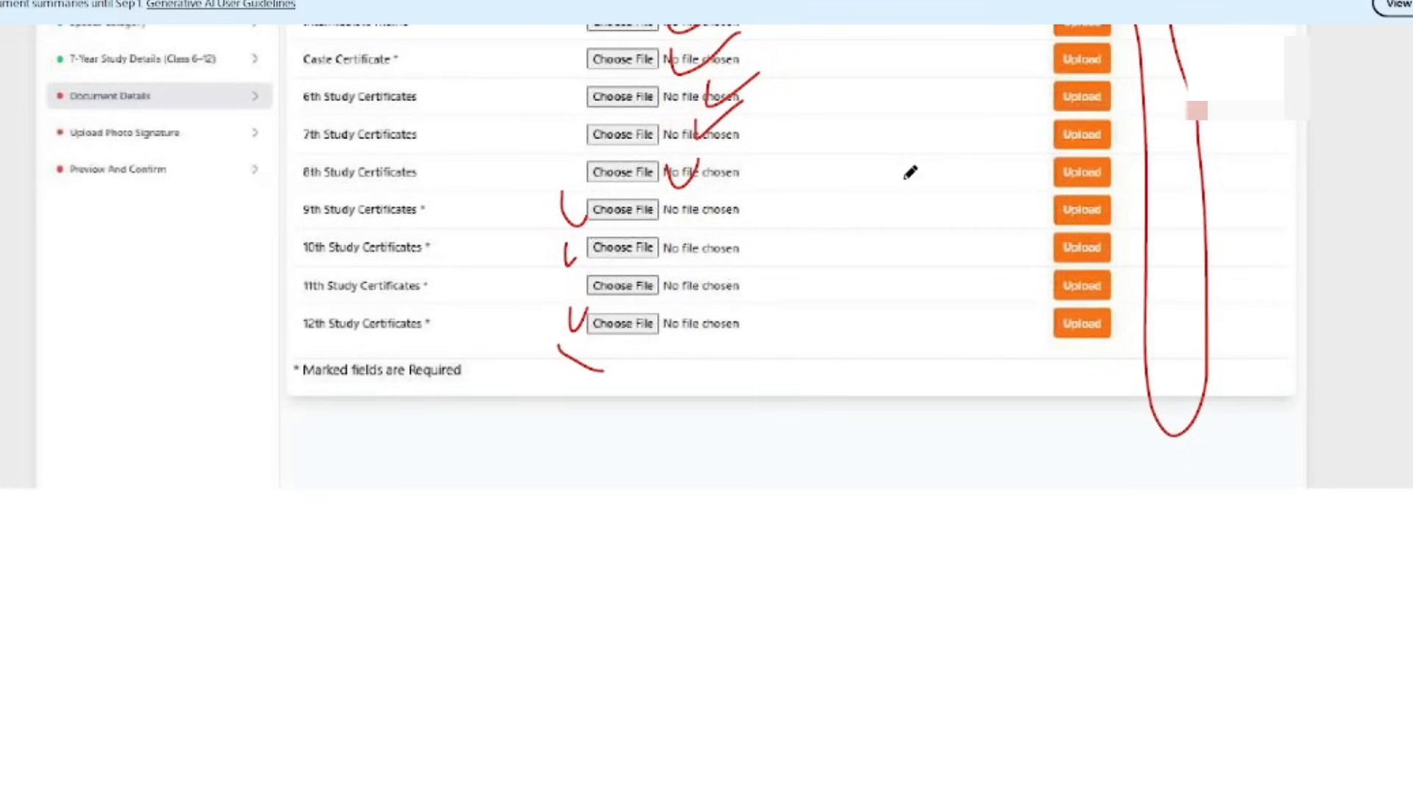
{"action": "left_click_drag", "start_coordinate": [212, 123], "coordinate": [282, 98]}
{"action": "scroll", "coordinate": [410, 246], "scroll_direction": "down", "scroll_amount": 1}
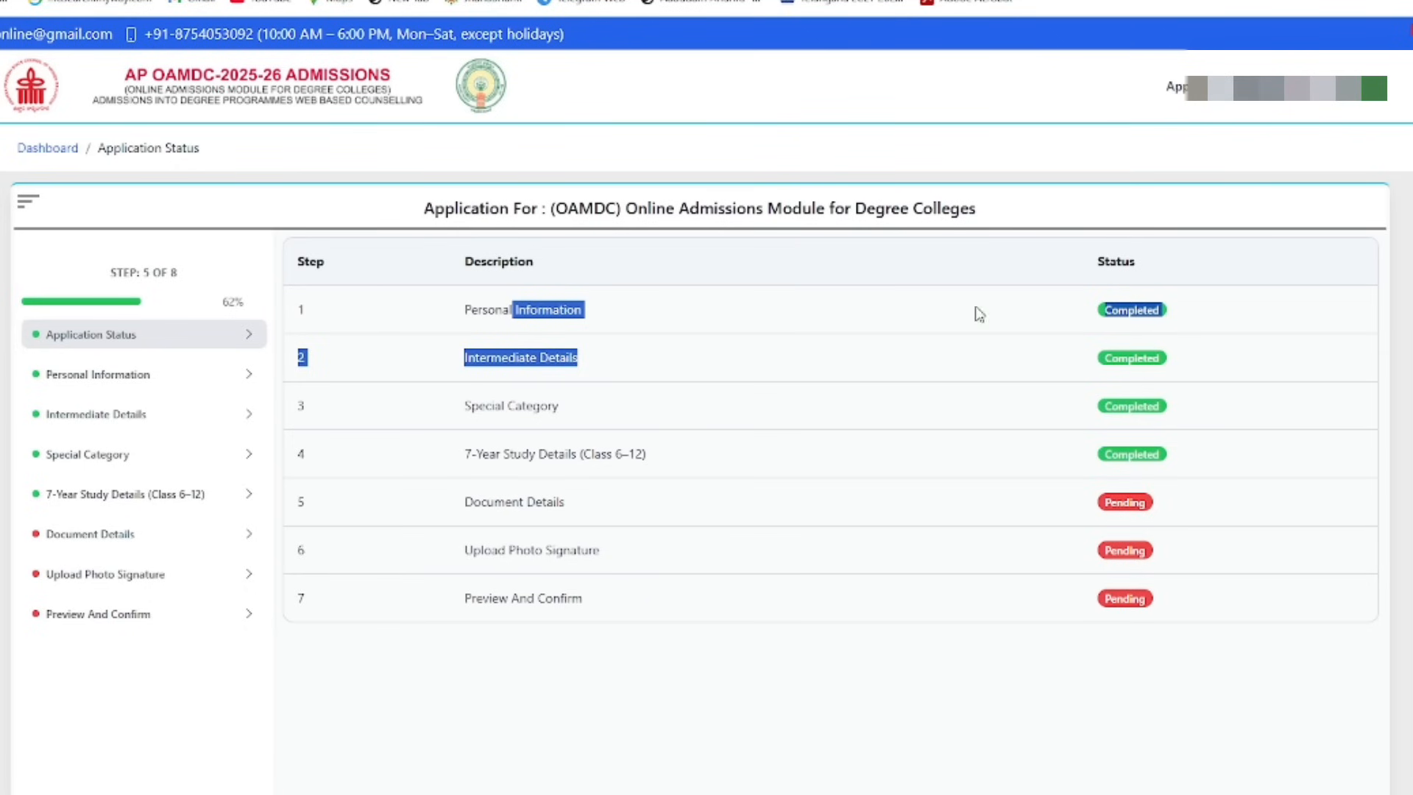
Step: Switch back to the annotated PDF and draw a looping mark on Fill Form in the dashboard's Quick Links
{"action": "left_click", "coordinate": [950, 793]}
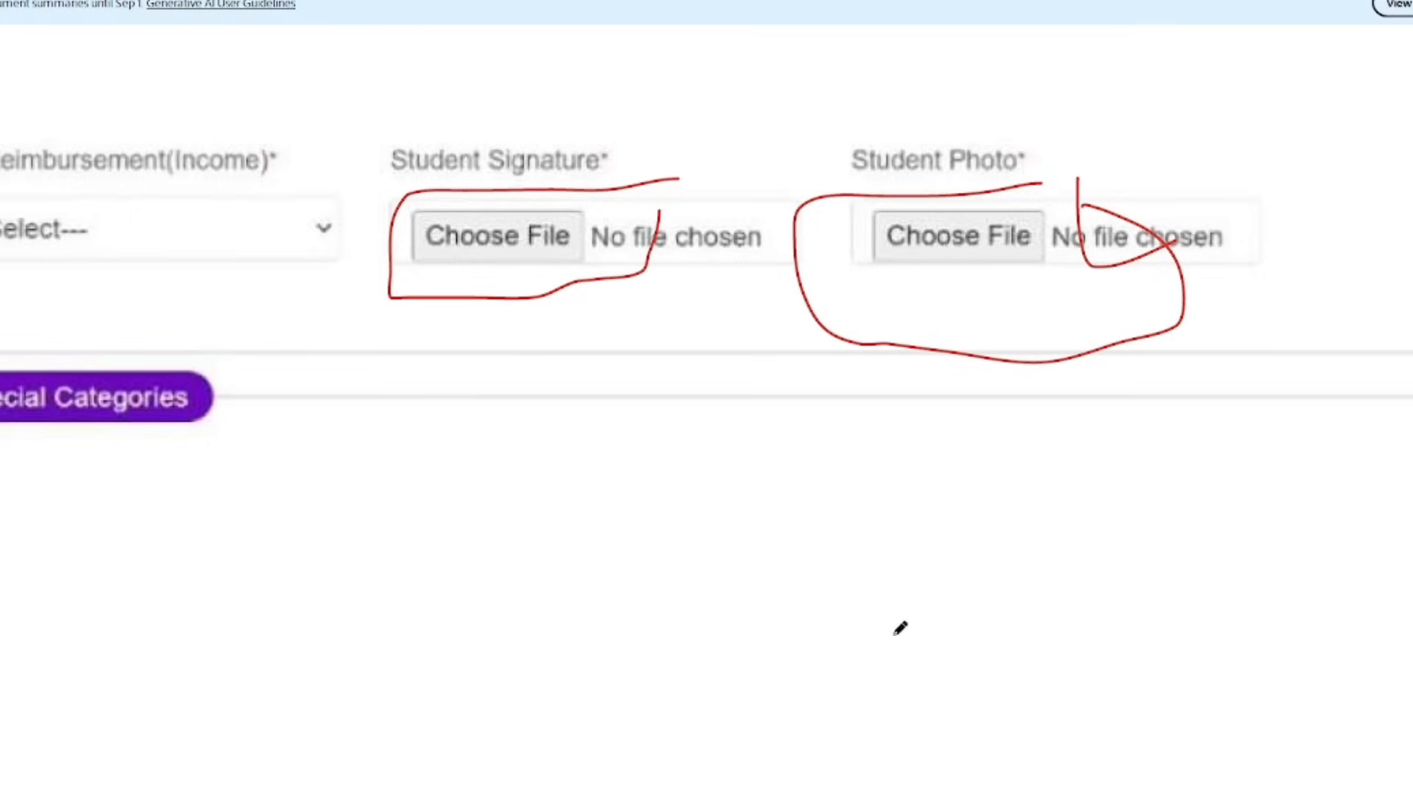
{"action": "scroll", "coordinate": [606, 473], "scroll_direction": "up", "scroll_amount": 2}
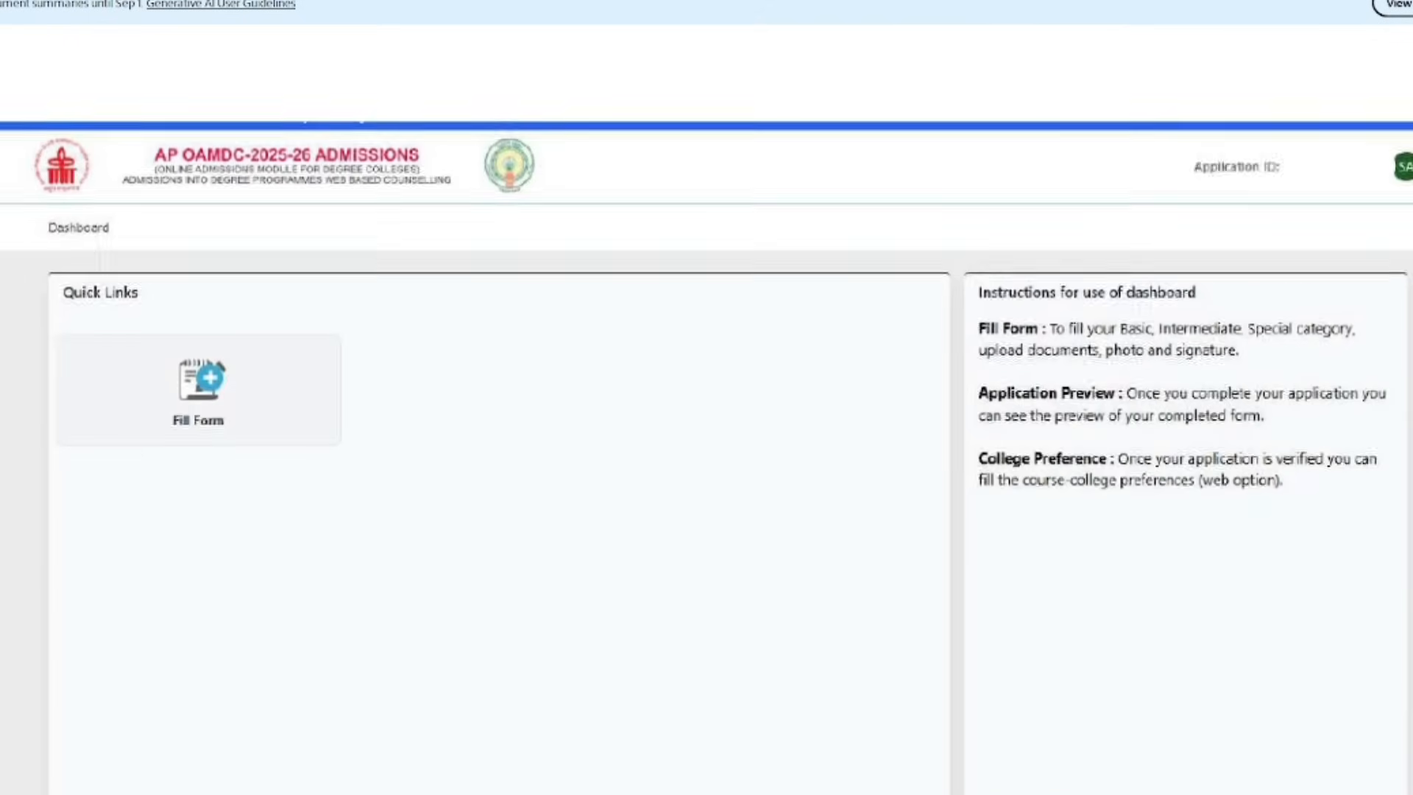
{"action": "scroll", "coordinate": [707, 397], "scroll_direction": "down", "scroll_amount": 1}
{"action": "left_click_drag", "start_coordinate": [292, 307], "coordinate": [349, 385]}
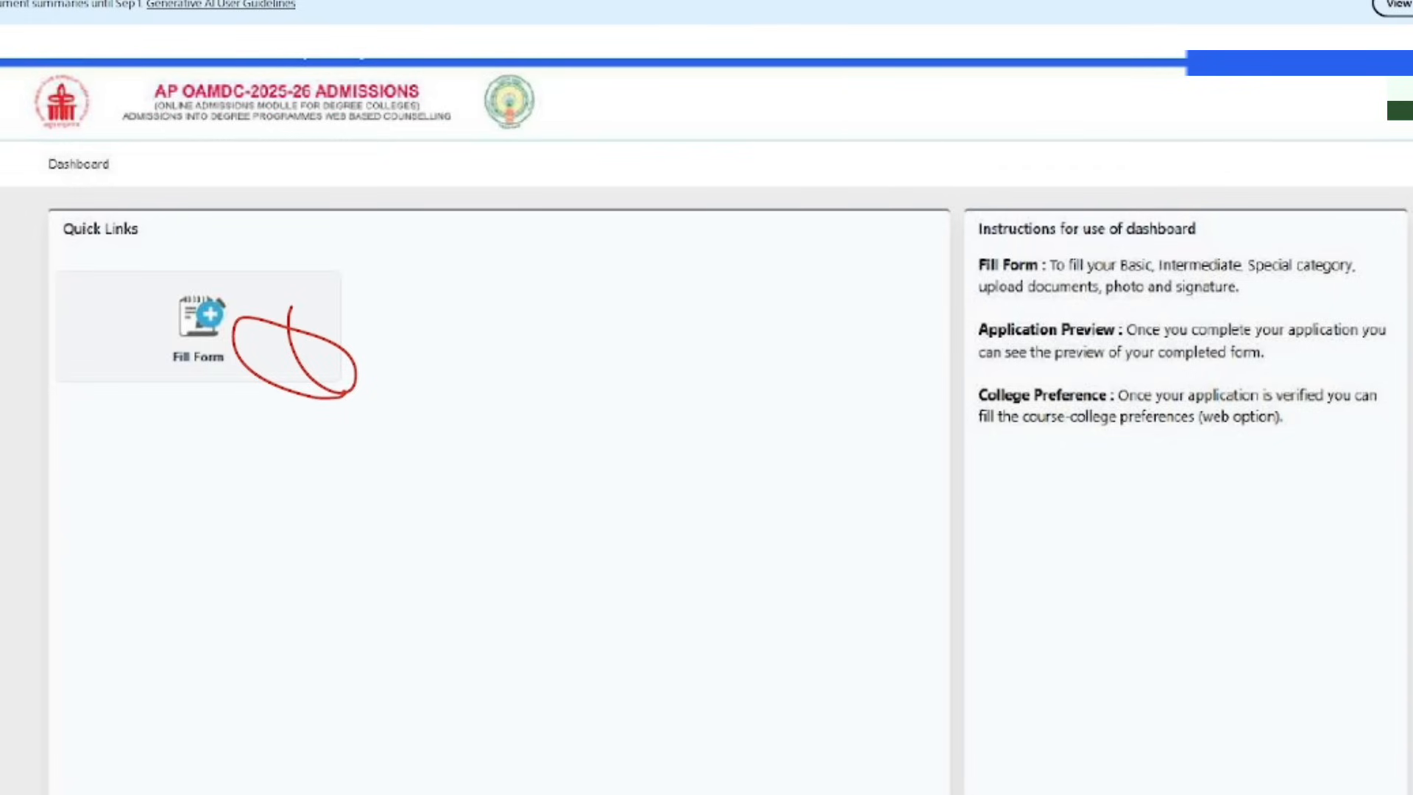
Step: Switch to the AP Degree Admissions poster and read through its registration, web options and contact lines
{"action": "left_click", "coordinate": [938, 773]}
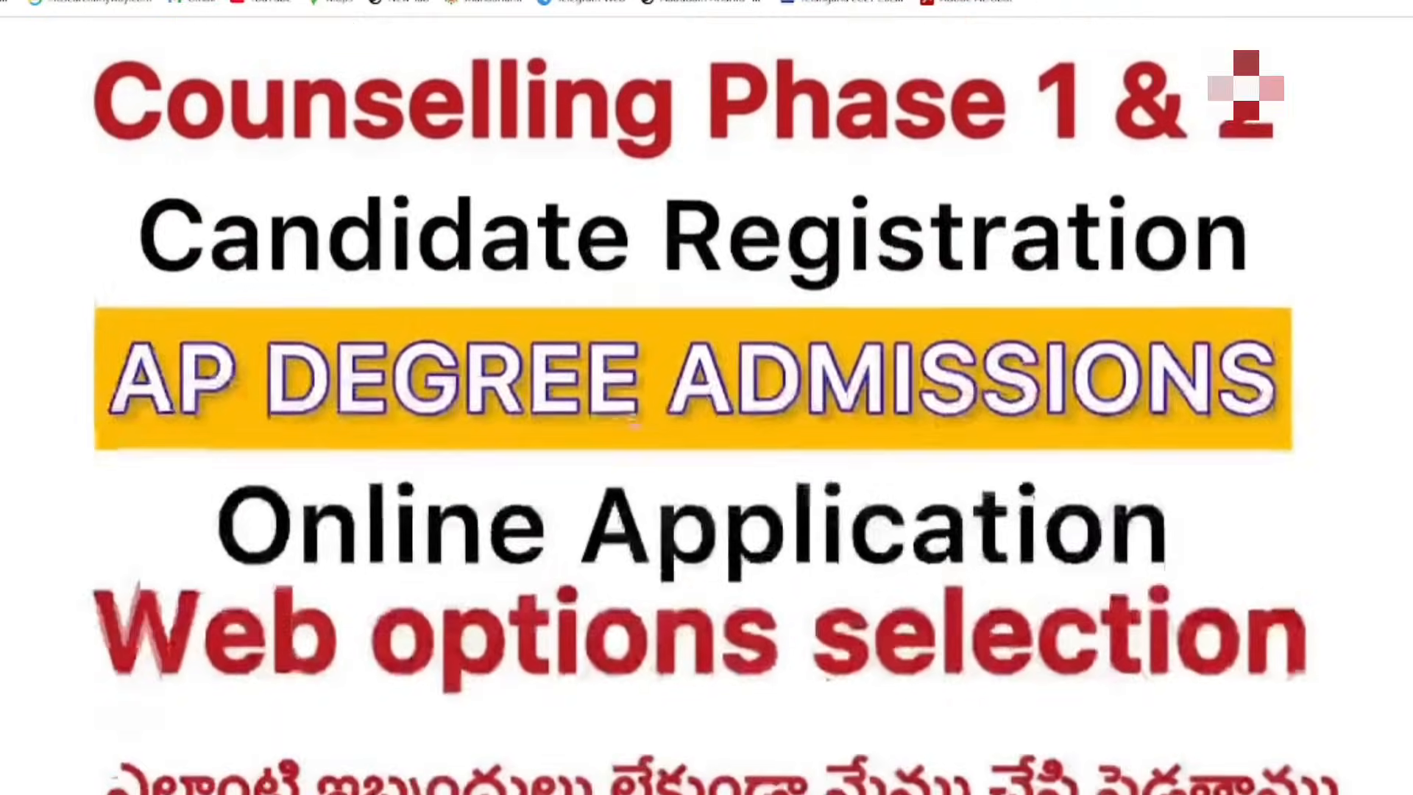
{"action": "scroll", "coordinate": [718, 565], "scroll_direction": "down", "scroll_amount": 3}
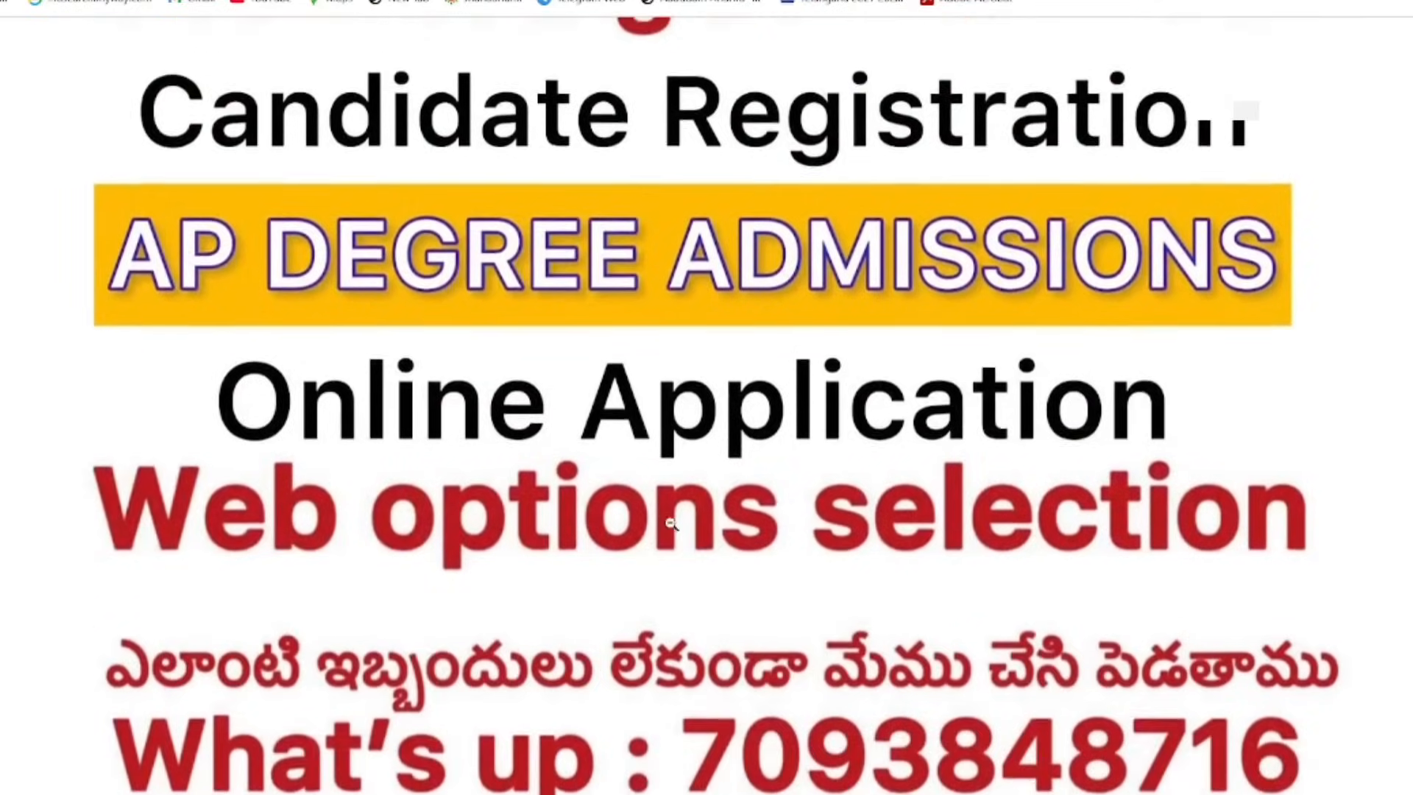
{"action": "scroll", "coordinate": [718, 564], "scroll_direction": "down", "scroll_amount": 2}
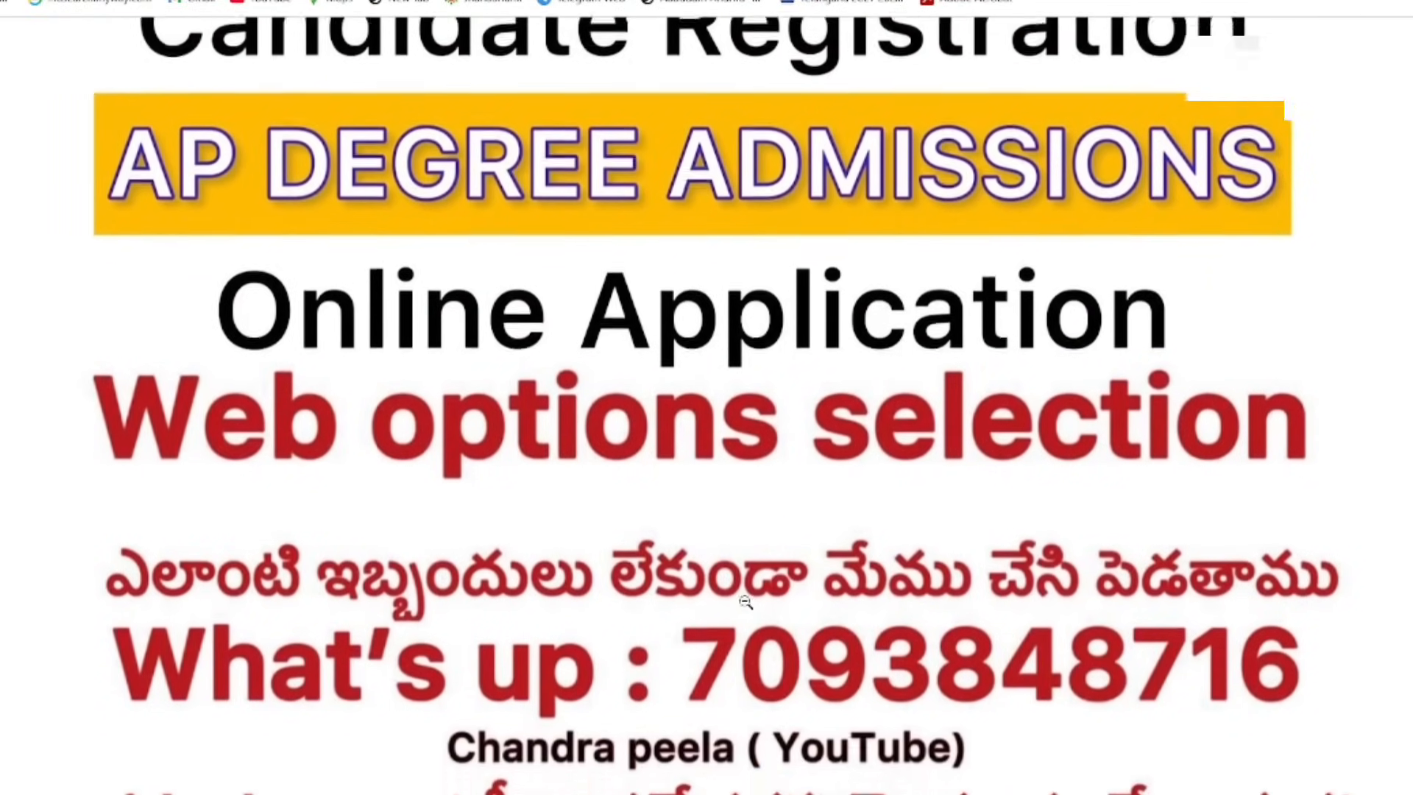
{"action": "scroll", "coordinate": [812, 709], "scroll_direction": "down", "scroll_amount": 1}
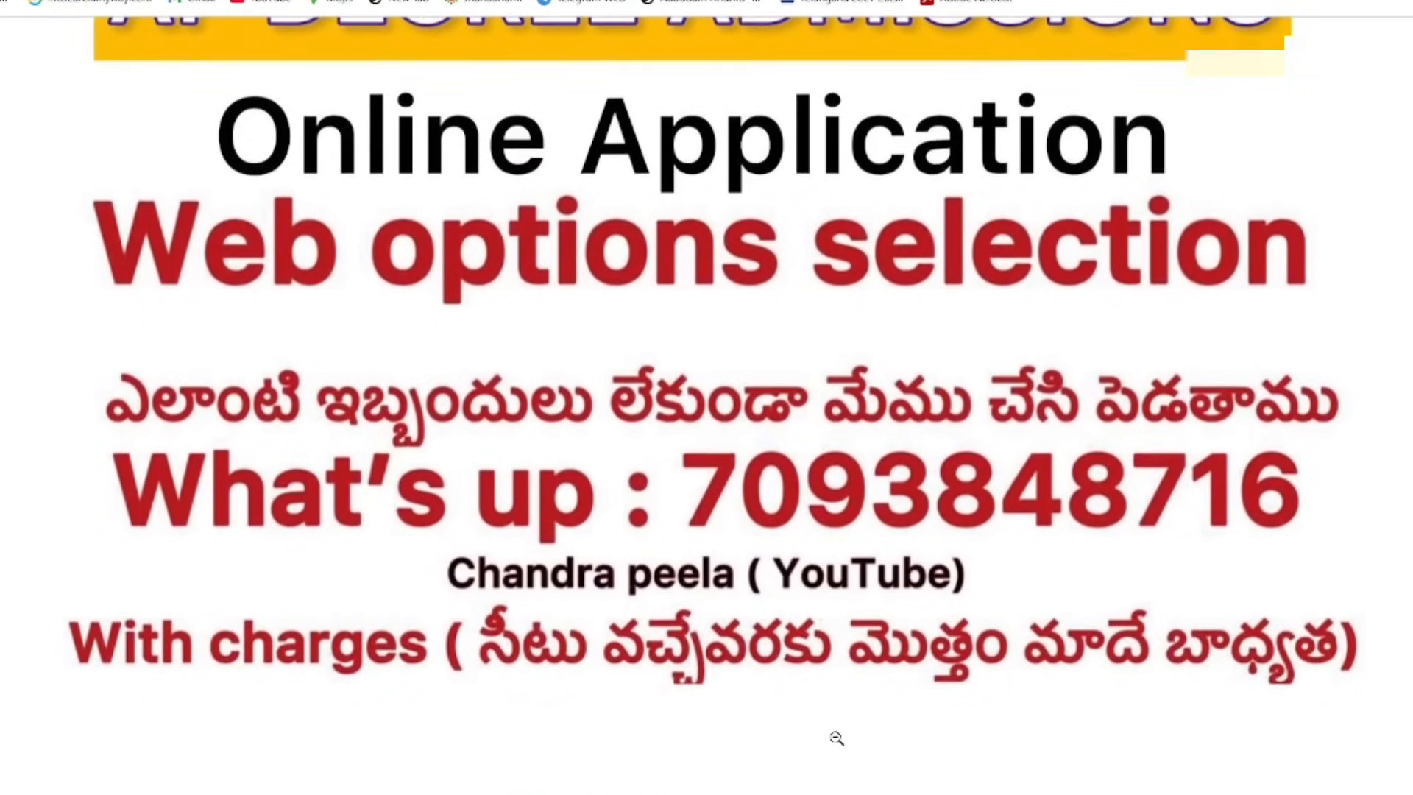
{"action": "scroll", "coordinate": [966, 746], "scroll_direction": "down", "scroll_amount": 1}
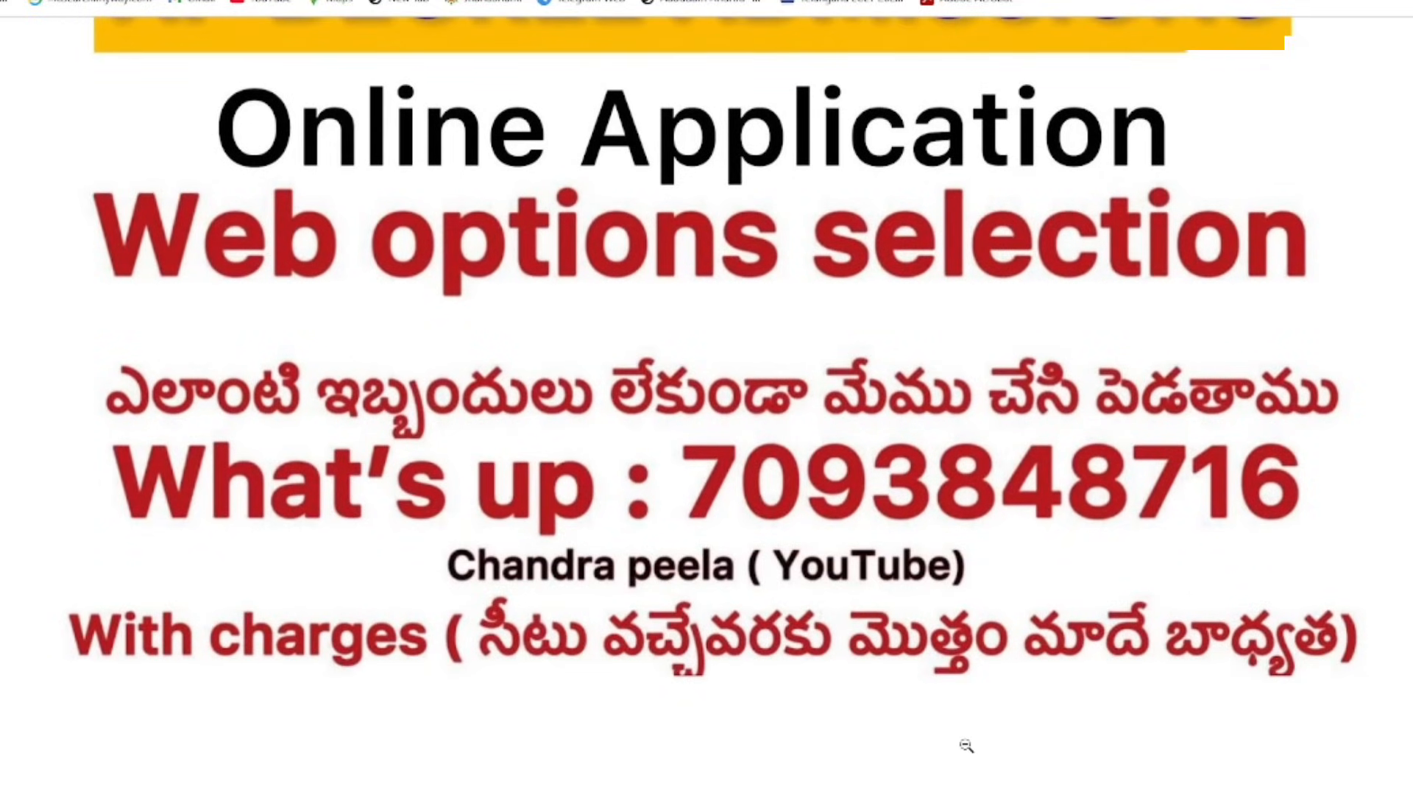
{"action": "scroll", "coordinate": [965, 748], "scroll_direction": "up", "scroll_amount": 4}
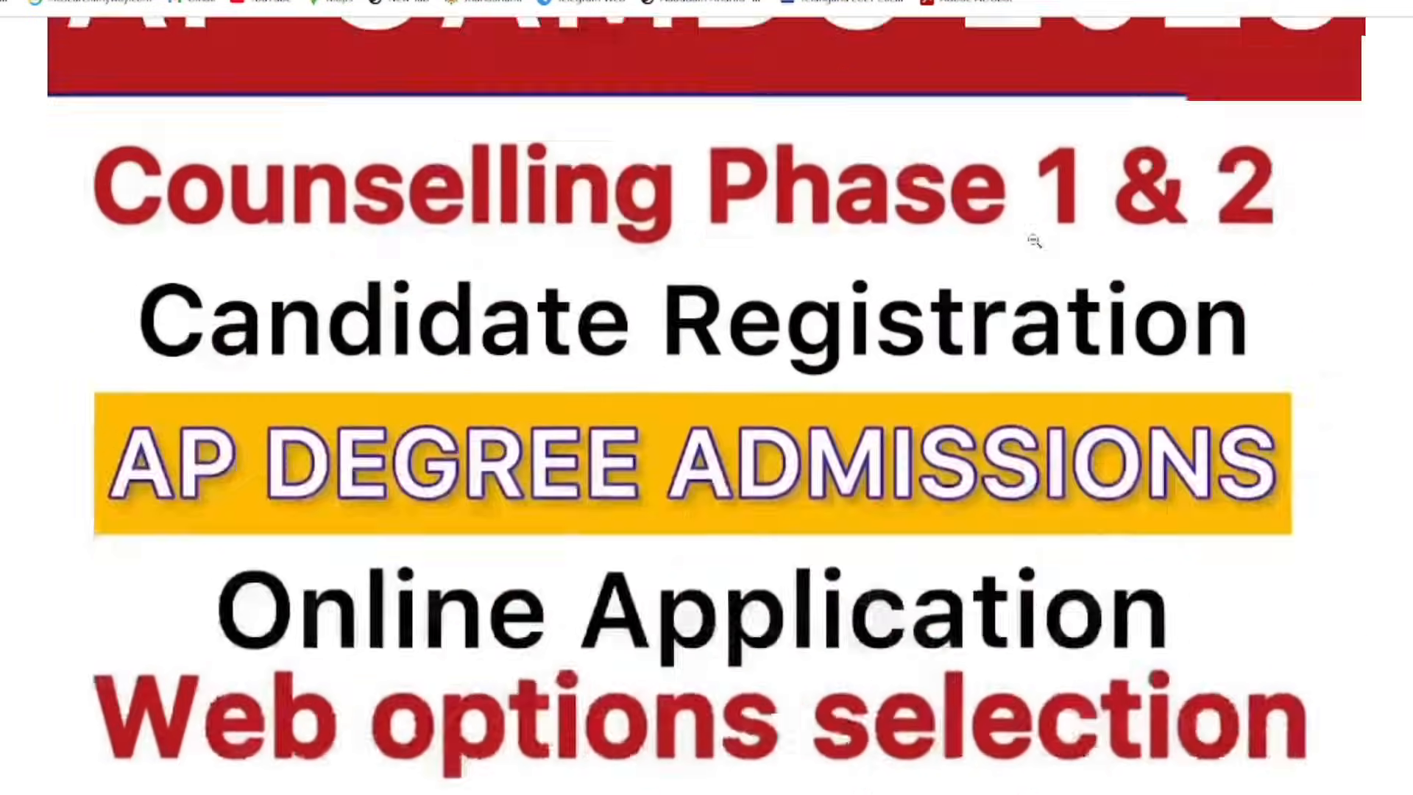